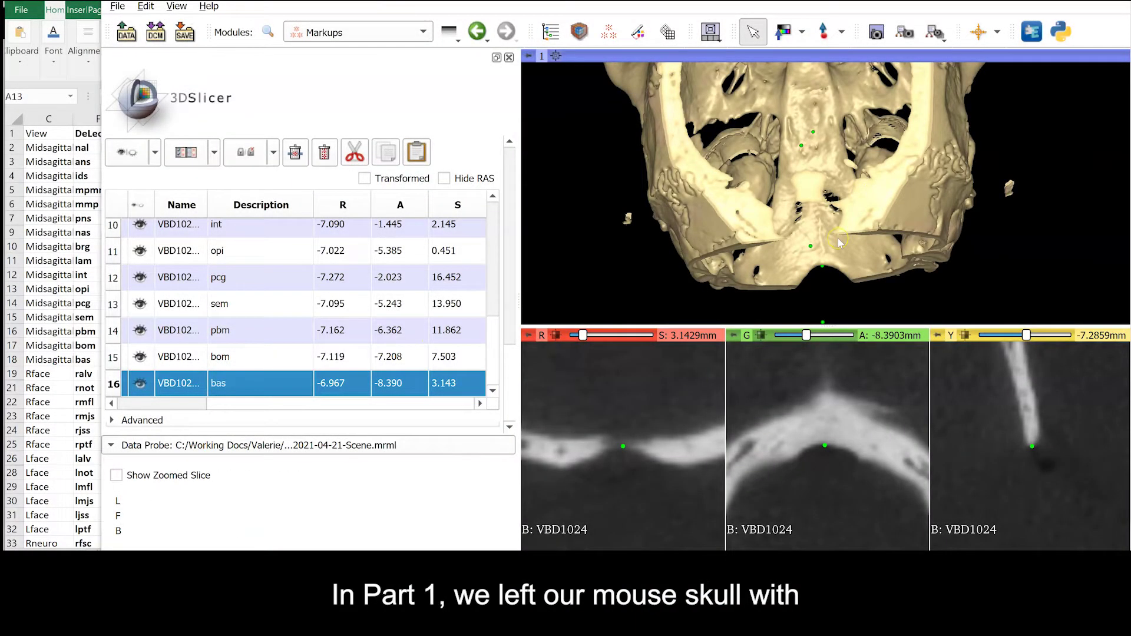
Step: Place a landmark on the alveolar rim of the right incisor and nudge it to the rim's most superior point
{"action": "scroll", "coordinate": [825, 247], "scroll_direction": "down", "scroll_amount": 3}
{"action": "left_click_drag", "start_coordinate": [663, 287], "coordinate": [834, 237]}
{"action": "scroll", "coordinate": [834, 237], "scroll_direction": "up", "scroll_amount": 5}
{"action": "left_click_drag", "start_coordinate": [897, 165], "coordinate": [815, 193]}
{"action": "left_click", "coordinate": [824, 31]}
{"action": "left_click", "coordinate": [917, 181]}
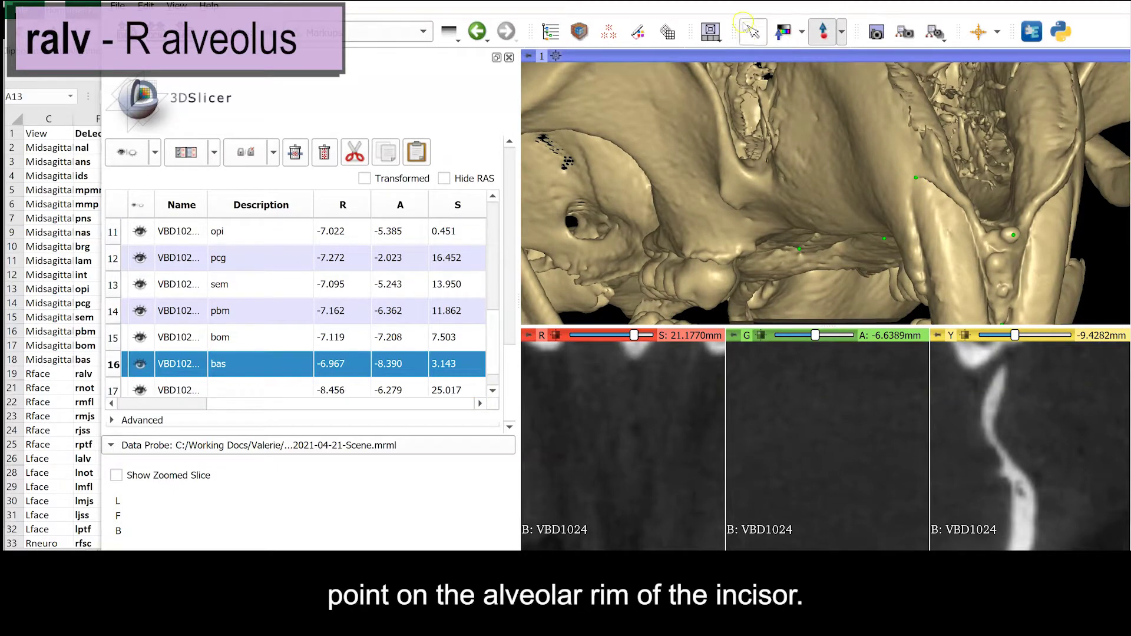
{"action": "left_click_drag", "start_coordinate": [918, 179], "coordinate": [919, 179]}
{"action": "left_click", "coordinate": [920, 184]}
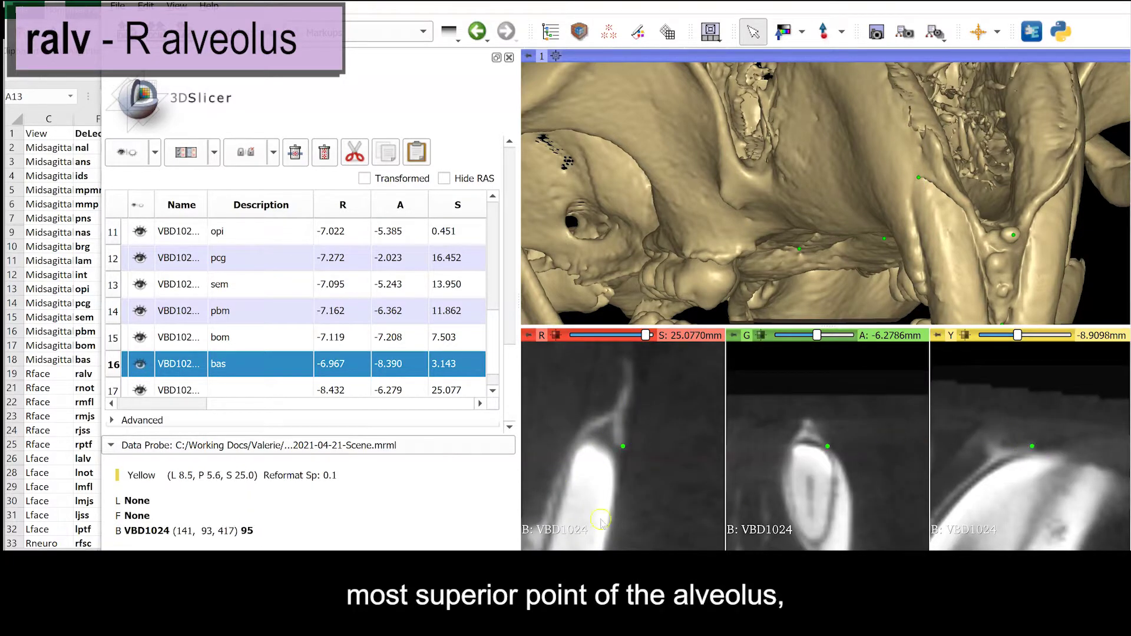
Step: Enter ralv as the description of the new right alveolus landmark
{"action": "left_click", "coordinate": [238, 391]}
{"action": "type", "text": "ral"}
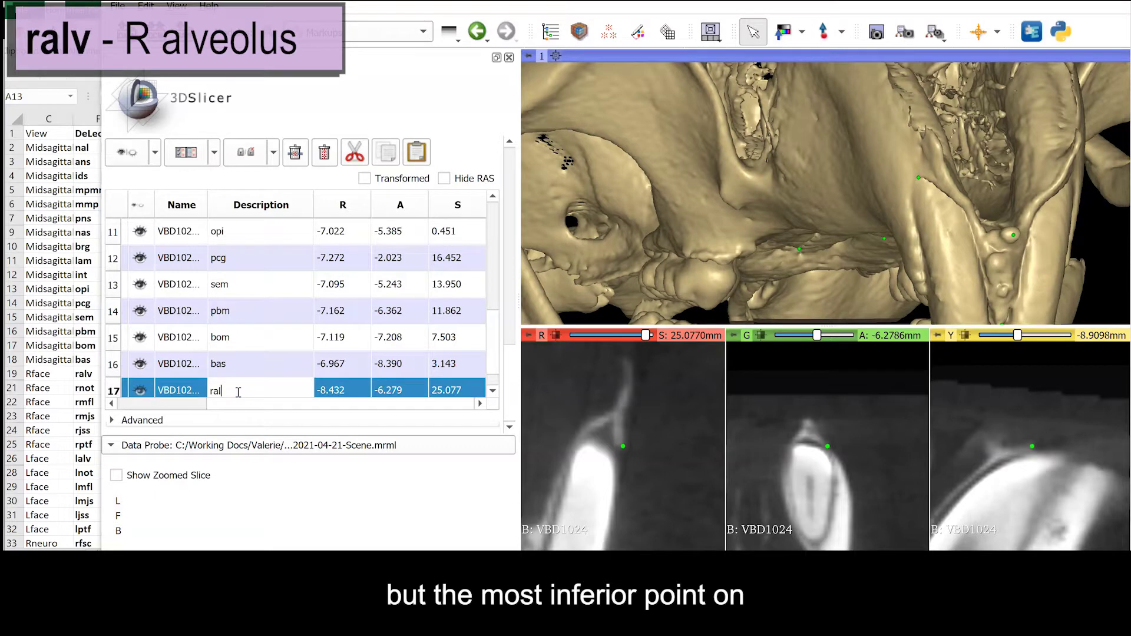
{"action": "type", "text": "v"}
{"action": "key", "text": "Return"}
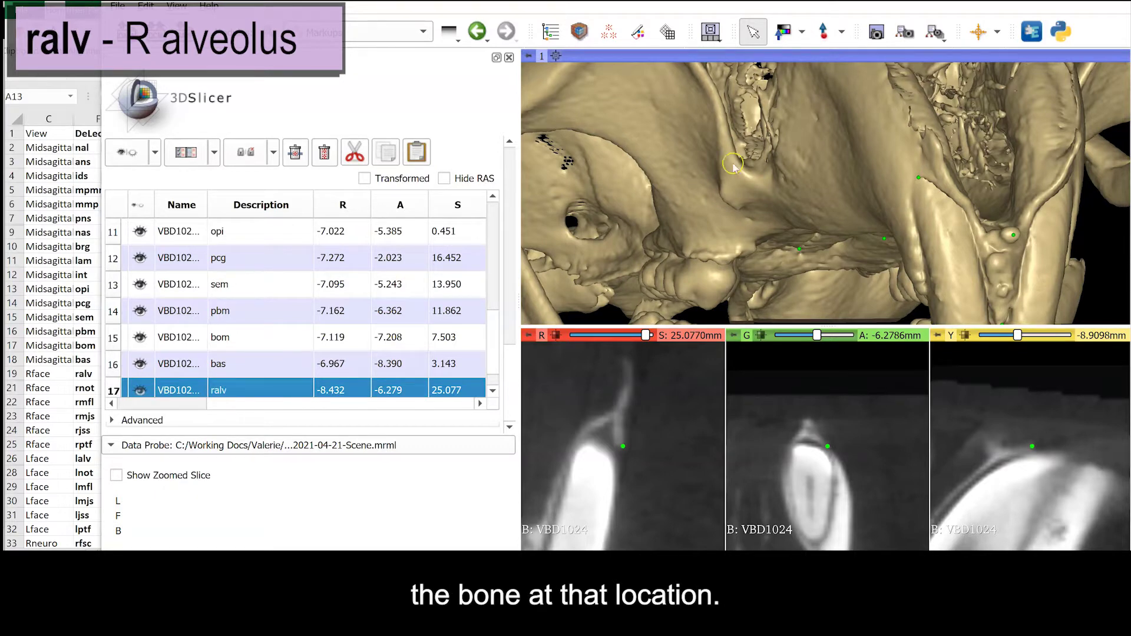
Step: Place a landmark at the right infraorbital notch, just medial to the zygomatic arch
{"action": "left_click_drag", "start_coordinate": [701, 151], "coordinate": [806, 240], "text": "shift"}
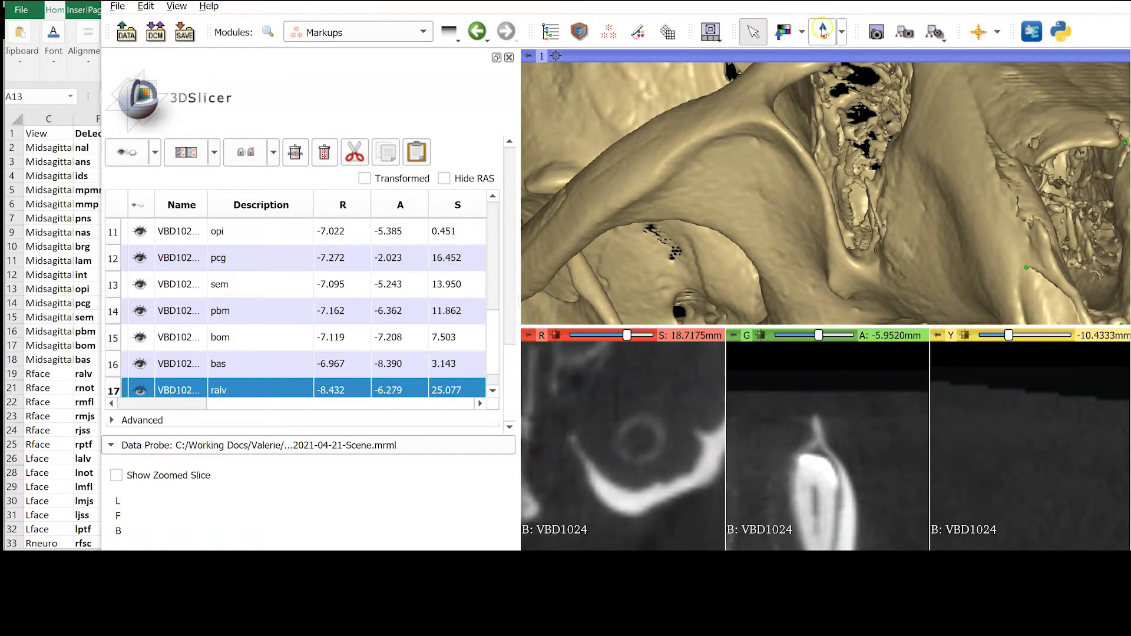
{"action": "left_click", "coordinate": [776, 122]}
{"action": "left_click", "coordinate": [755, 32]}
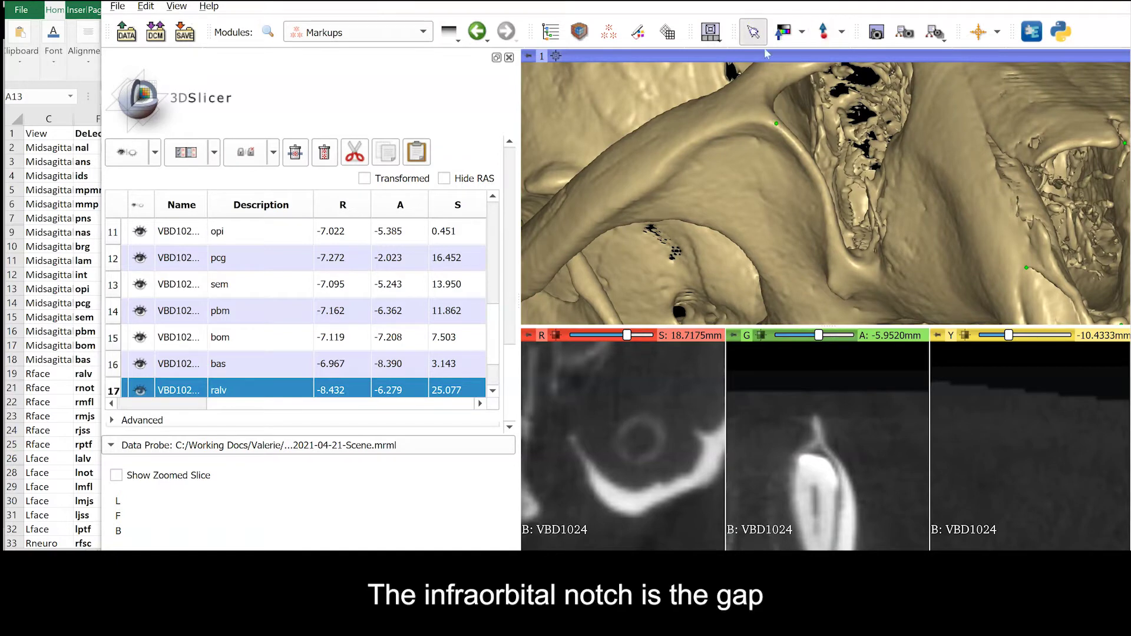
Step: Refine the right infraorbital notch landmark in the 3D and slice views so it sits on the bone's extreme end at maximum curvature
{"action": "left_click", "coordinate": [777, 125]}
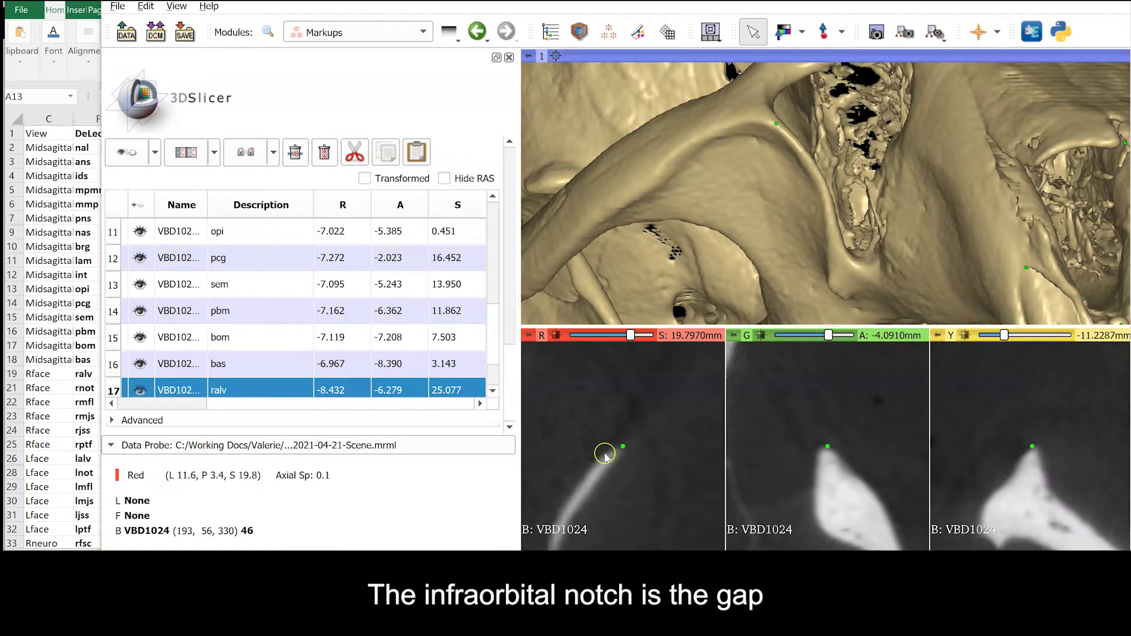
{"action": "left_click_drag", "start_coordinate": [1031, 446], "coordinate": [1035, 447]}
{"action": "left_click", "coordinate": [1035, 447]}
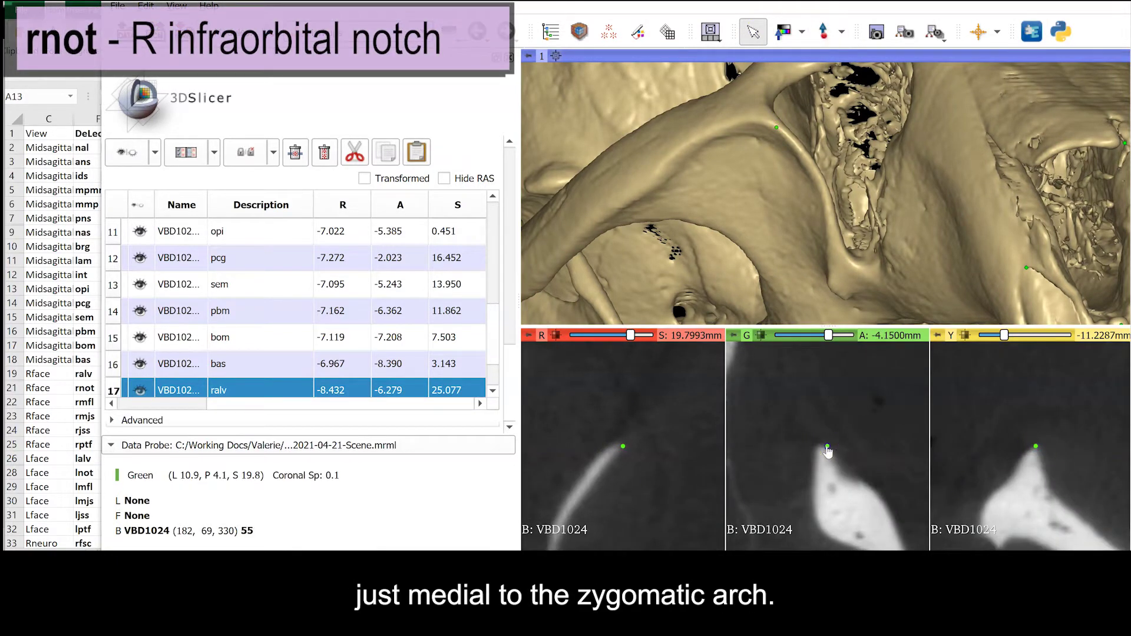
{"action": "left_click", "coordinate": [824, 444]}
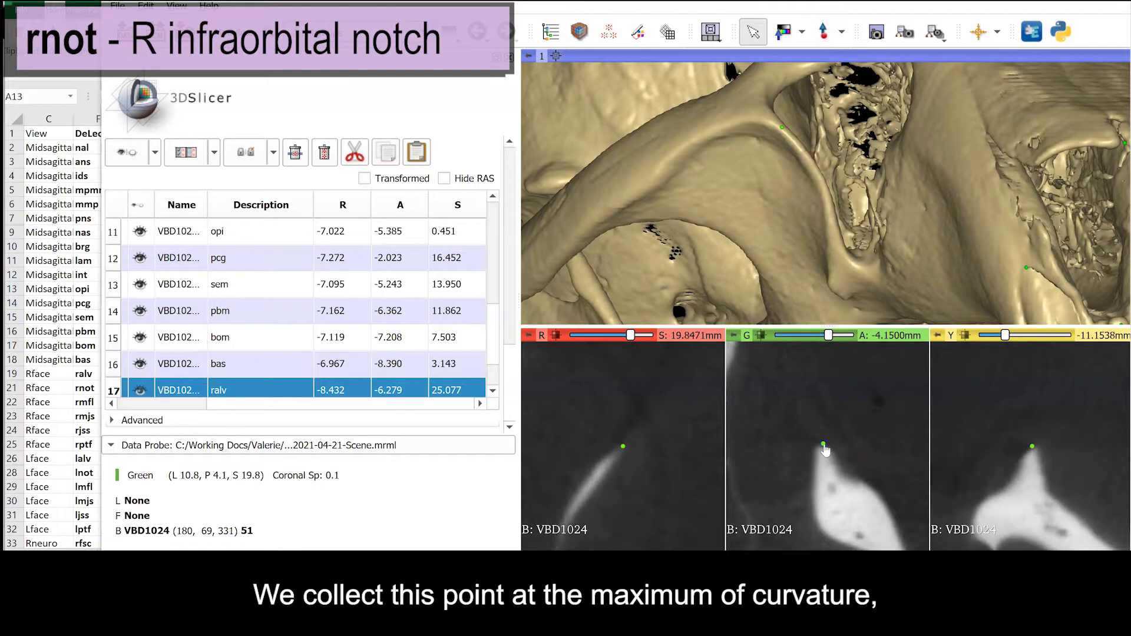
{"action": "left_click", "coordinate": [781, 129]}
{"action": "left_click_drag", "start_coordinate": [780, 129], "coordinate": [868, 188]}
{"action": "left_click_drag", "start_coordinate": [1008, 138], "coordinate": [929, 211]}
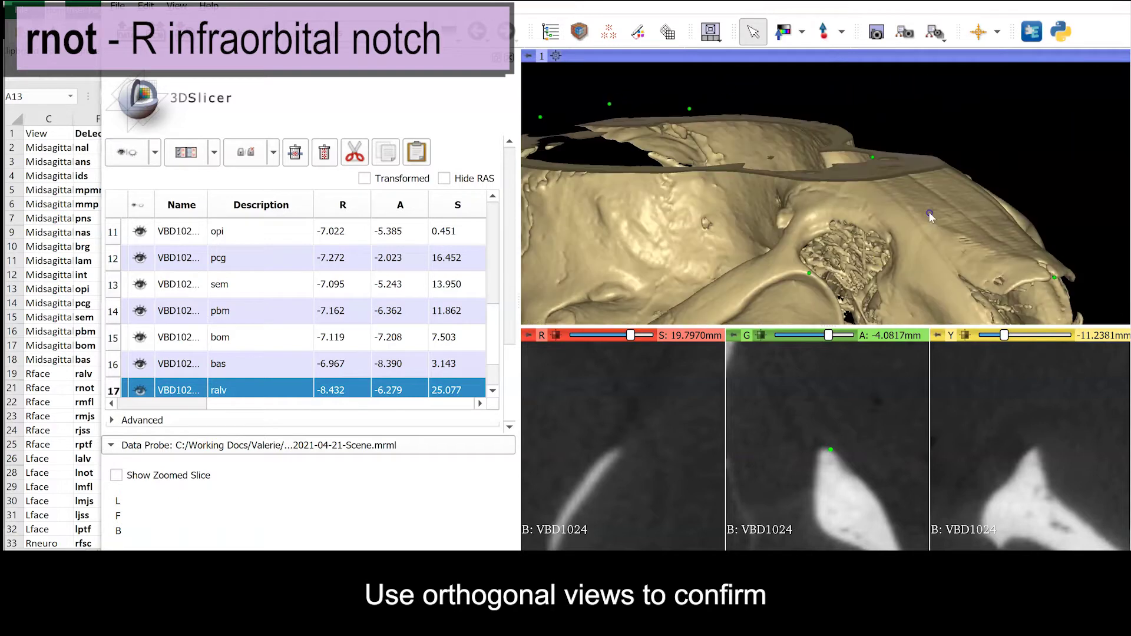
{"action": "left_click", "coordinate": [830, 451]}
{"action": "left_click", "coordinate": [829, 448]}
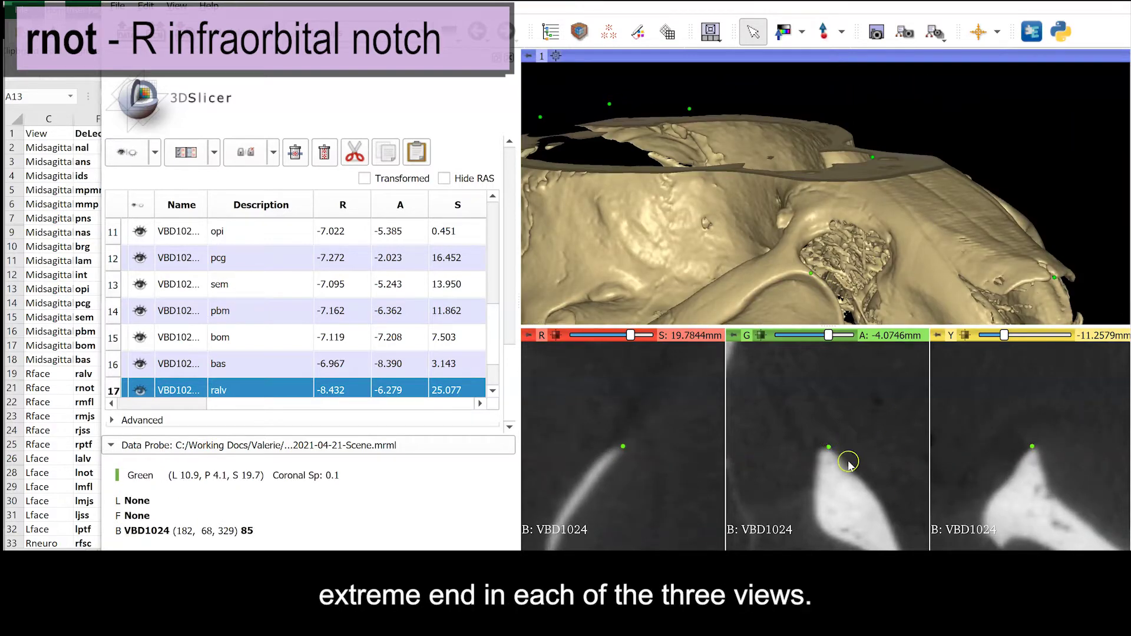
Step: Enter rnpt as the description of the new infraorbital notch landmark
{"action": "left_click_drag", "start_coordinate": [919, 268], "coordinate": [761, 250]}
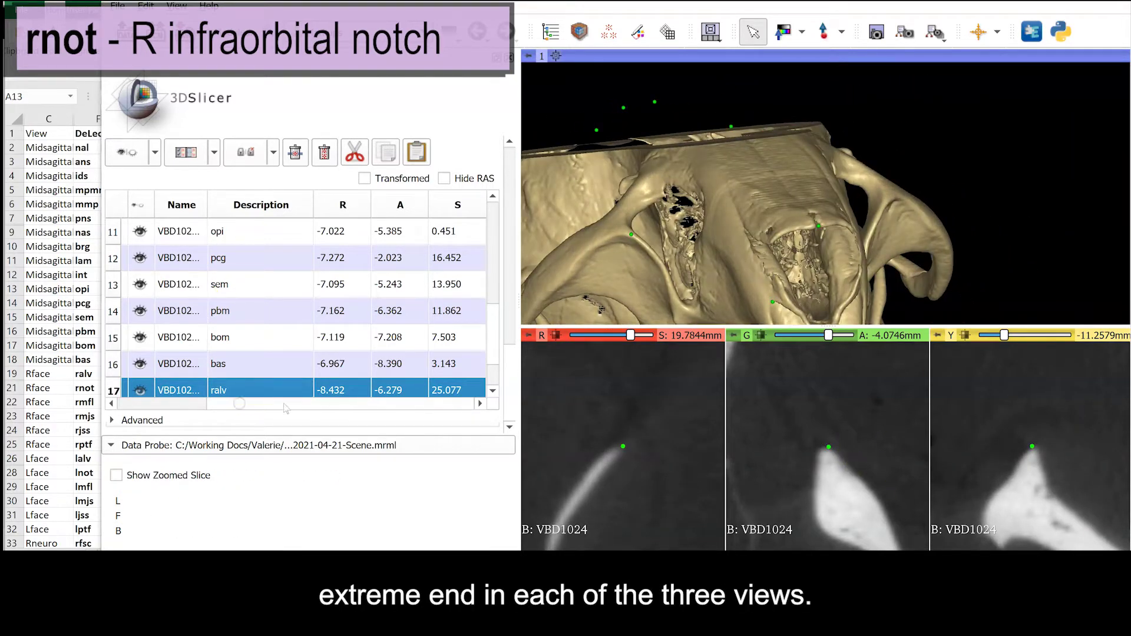
{"action": "scroll", "coordinate": [265, 366], "scroll_direction": "down", "scroll_amount": 1}
{"action": "double_click", "coordinate": [245, 387]}
{"action": "type", "text": "rnpt"}
{"action": "key", "text": "Return"}
Step: Extend the volume rendering's crop ROI upward to uncover the skull roof, hide the ROI box, and return to the landmark list
{"action": "left_click_drag", "start_coordinate": [671, 239], "coordinate": [771, 245]}
{"action": "scroll", "coordinate": [760, 250], "scroll_direction": "up", "scroll_amount": 3}
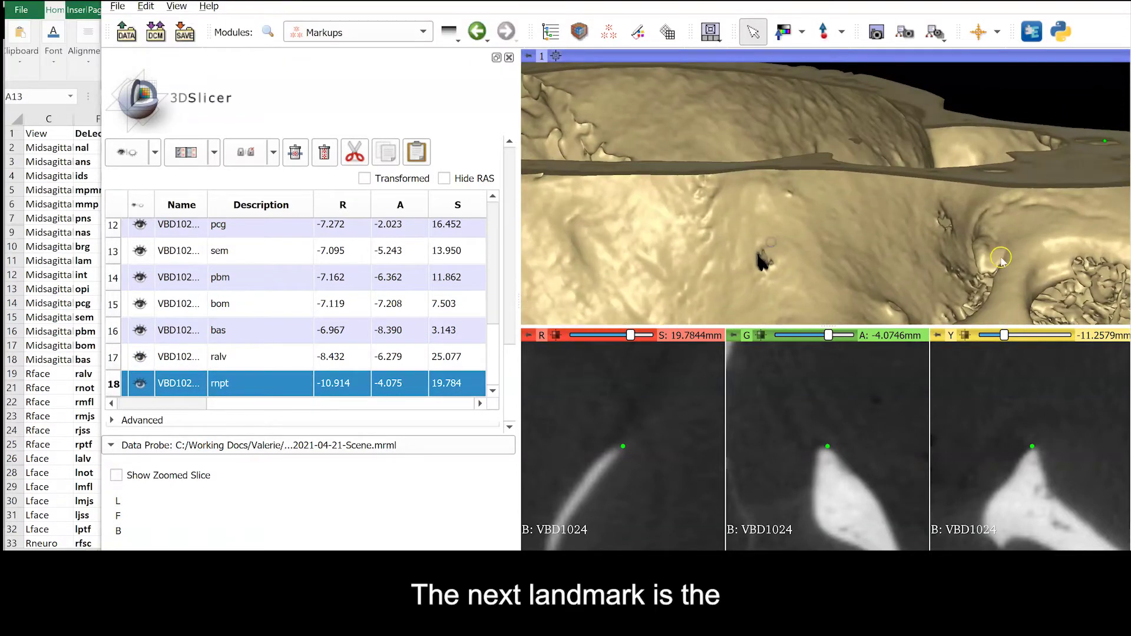
{"action": "left_click_drag", "start_coordinate": [982, 287], "coordinate": [988, 288]}
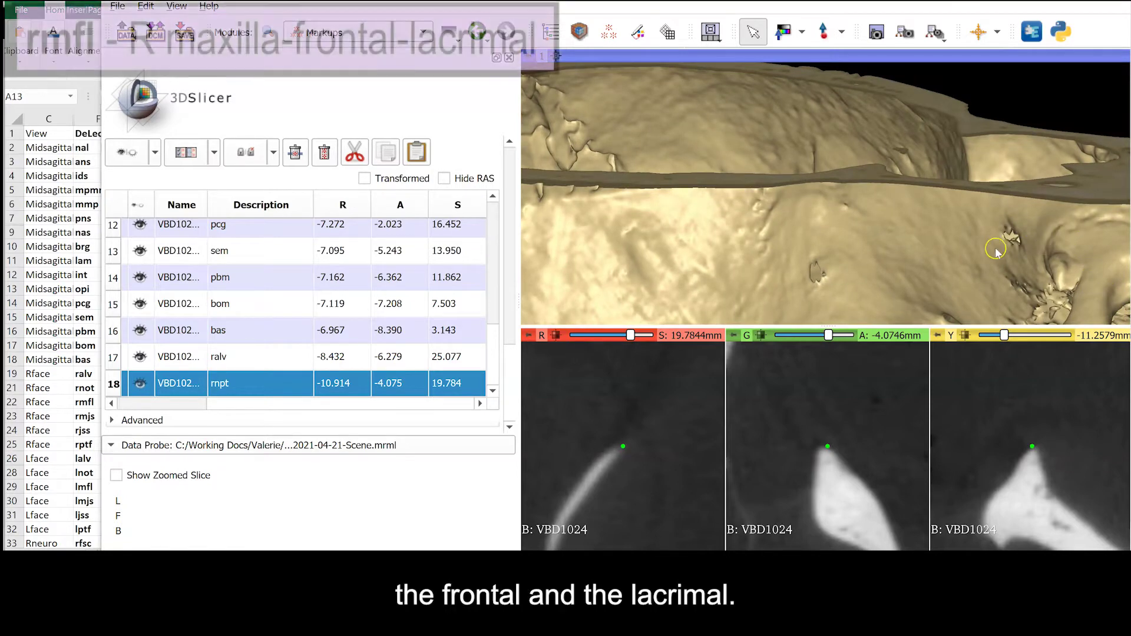
{"action": "scroll", "coordinate": [997, 248], "scroll_direction": "down", "scroll_amount": 5}
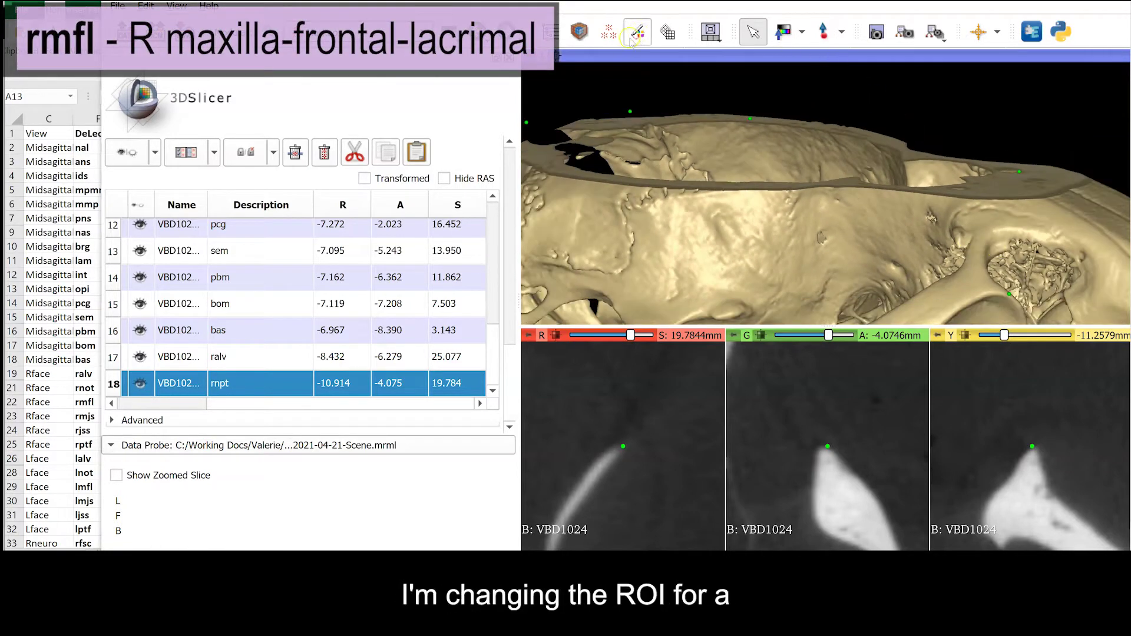
{"action": "left_click", "coordinate": [579, 32]}
{"action": "scroll", "coordinate": [358, 294], "scroll_direction": "up", "scroll_amount": 6}
{"action": "left_click", "coordinate": [323, 271]}
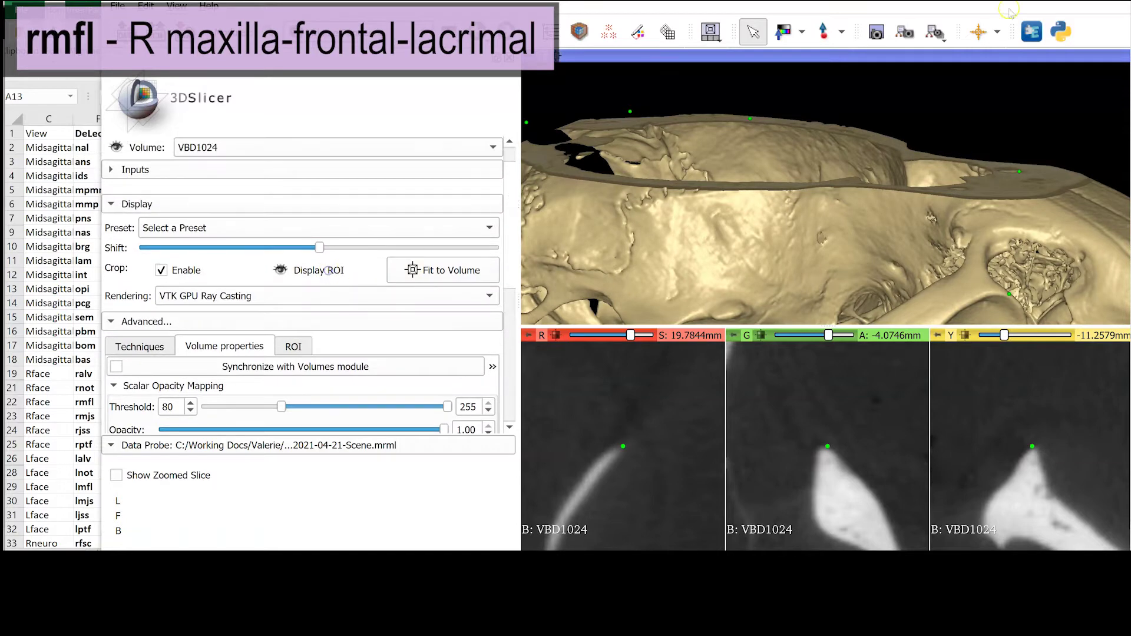
{"action": "left_click_drag", "start_coordinate": [912, 170], "coordinate": [913, 133]}
{"action": "left_click", "coordinate": [292, 271]}
{"action": "left_click", "coordinate": [609, 31]}
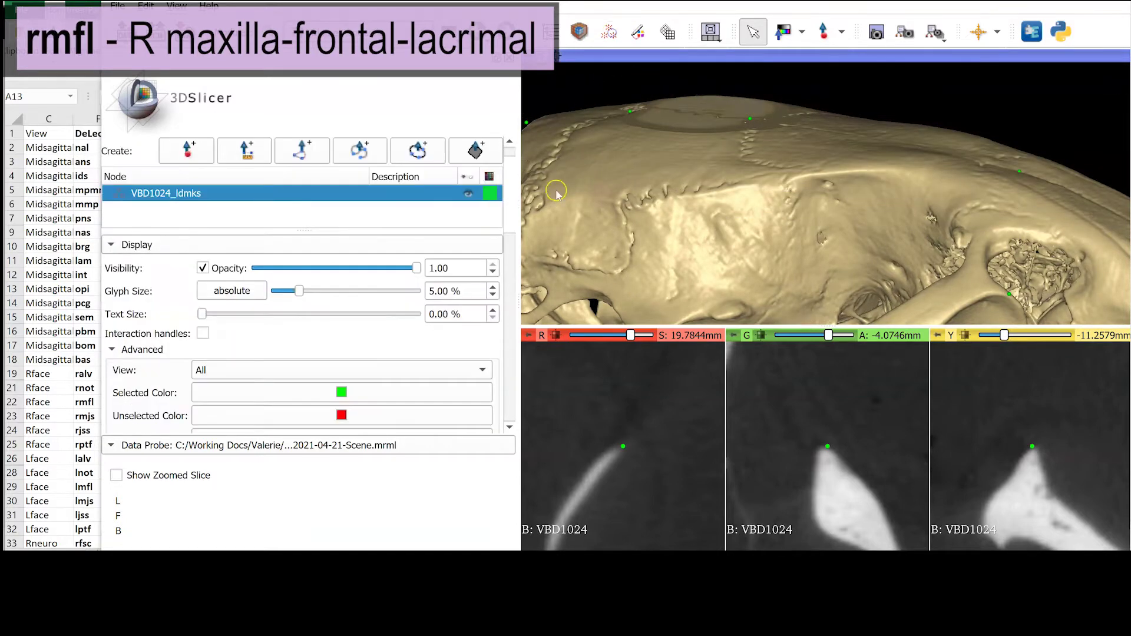
Step: Place a landmark where the right maxilla, frontal and lacrimal bones meet
{"action": "scroll", "coordinate": [507, 179], "scroll_direction": "down", "scroll_amount": 5}
{"action": "left_click_drag", "start_coordinate": [882, 257], "coordinate": [809, 170]}
{"action": "left_click_drag", "start_coordinate": [794, 243], "coordinate": [925, 165]}
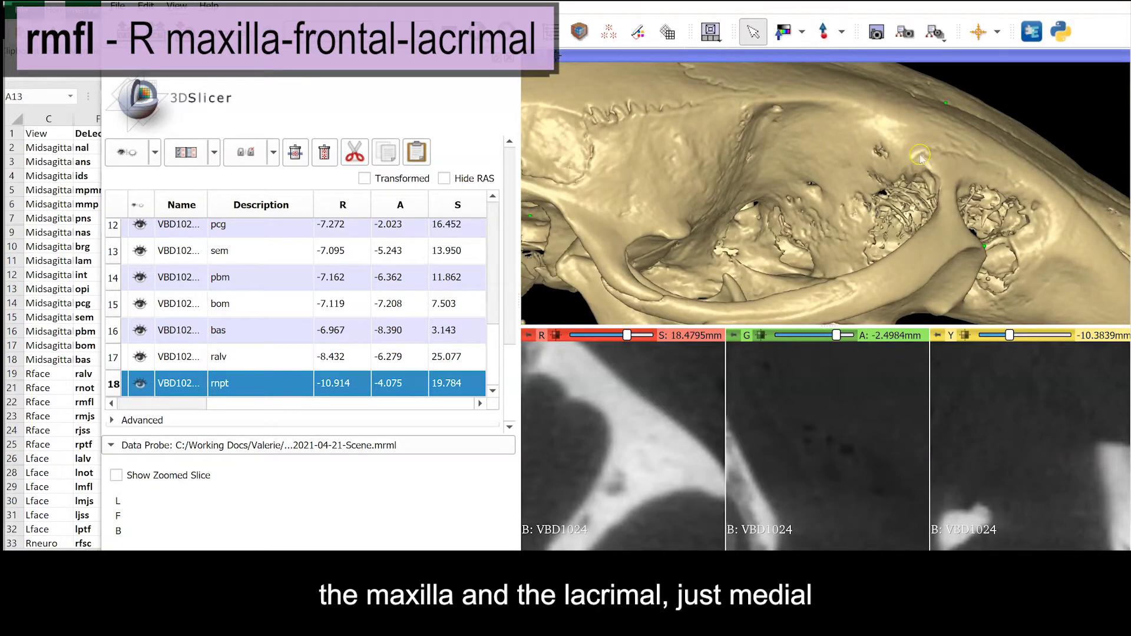
{"action": "left_click", "coordinate": [823, 31]}
{"action": "left_click", "coordinate": [917, 161]}
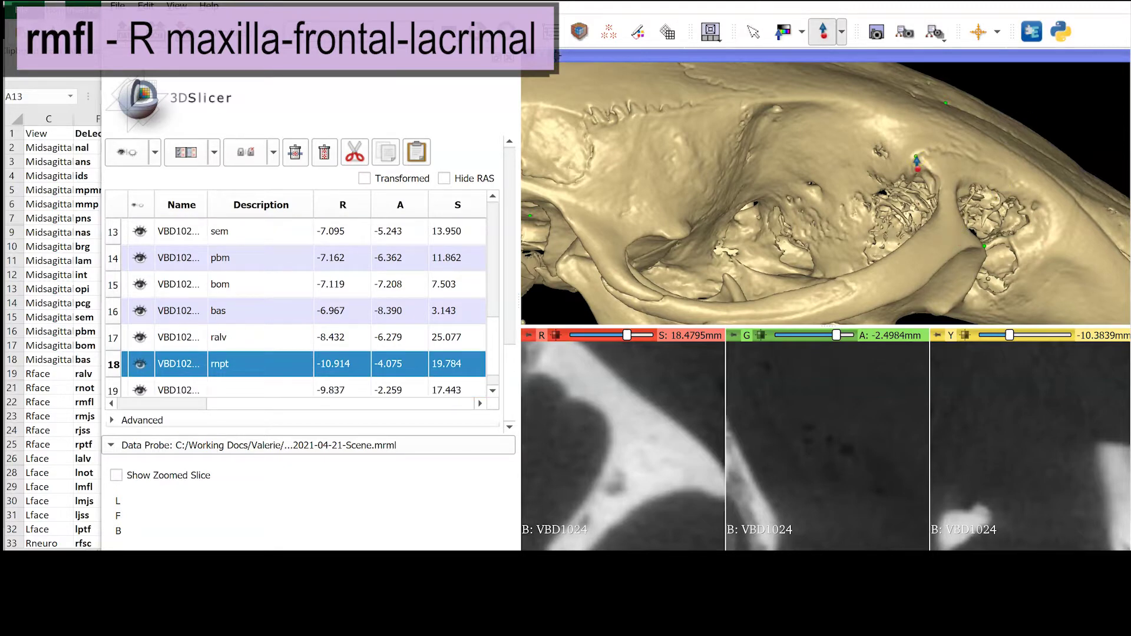
{"action": "left_click", "coordinate": [753, 32]}
Step: Adjust the right maxilla-frontal-lacrimal landmark on a close-up of the suture junction
{"action": "left_click_drag", "start_coordinate": [908, 185], "coordinate": [907, 151]}
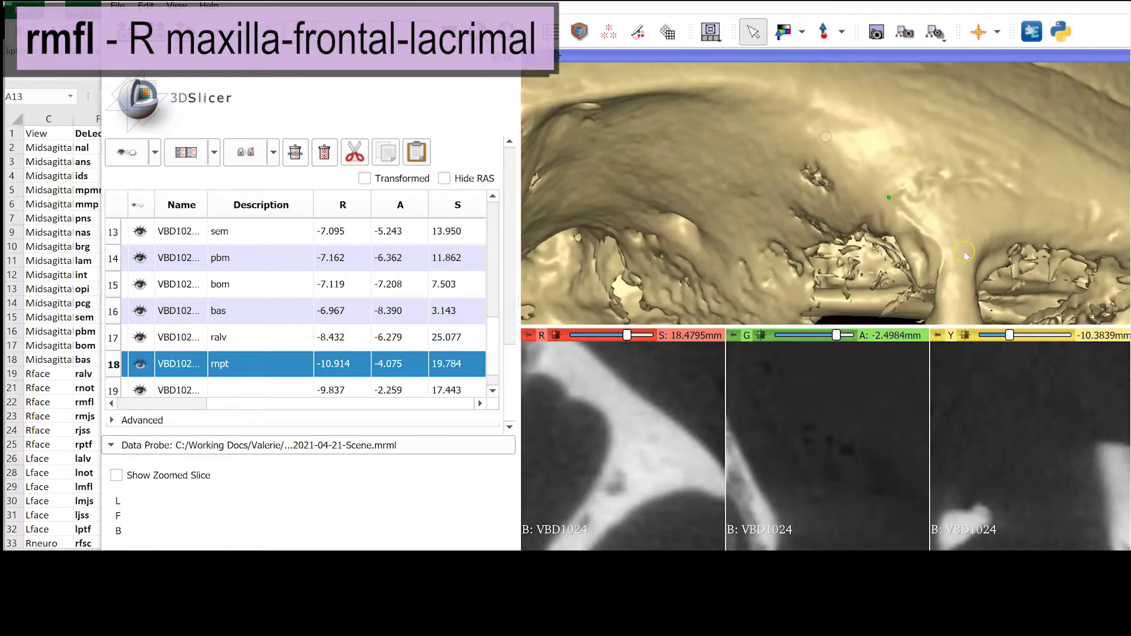
{"action": "scroll", "coordinate": [888, 239], "scroll_direction": "up", "scroll_amount": 5}
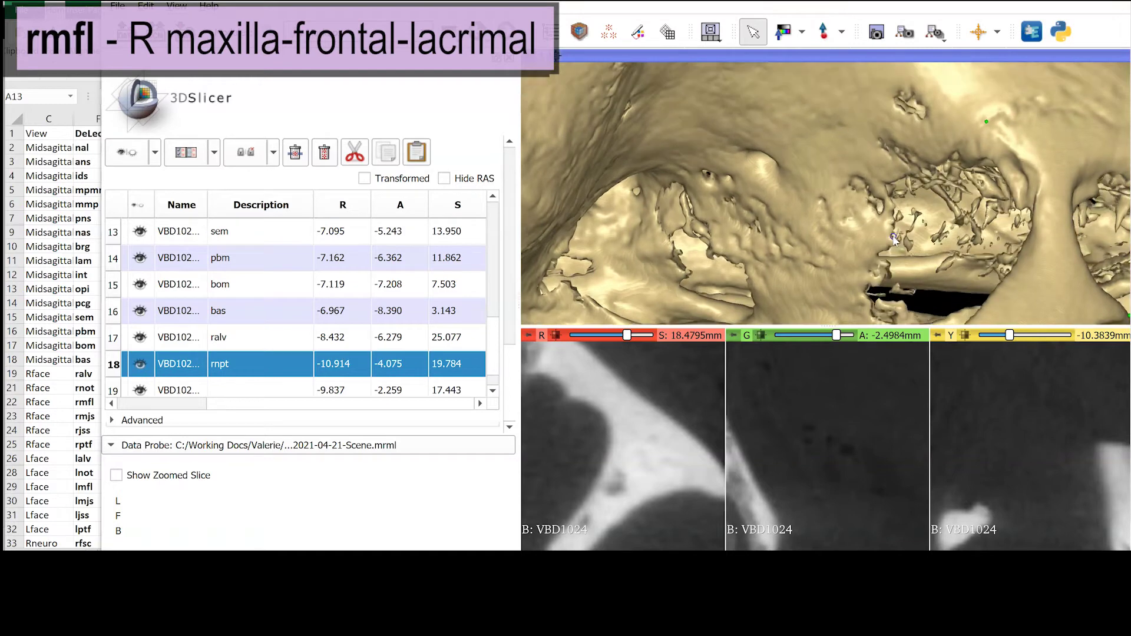
{"action": "left_click_drag", "start_coordinate": [894, 237], "coordinate": [895, 247]}
{"action": "left_click", "coordinate": [996, 200]}
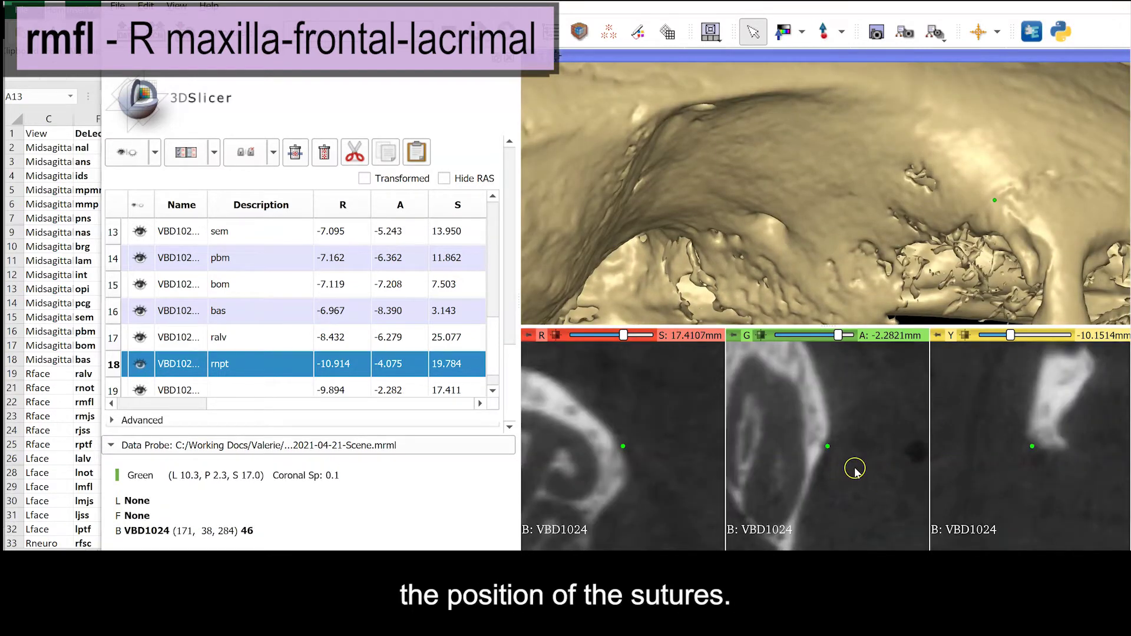
Step: Check the new landmark against the bone in the green and yellow slices, and enter rmfl as its description
{"action": "scroll", "coordinate": [850, 478], "scroll_direction": "up", "scroll_amount": 3}
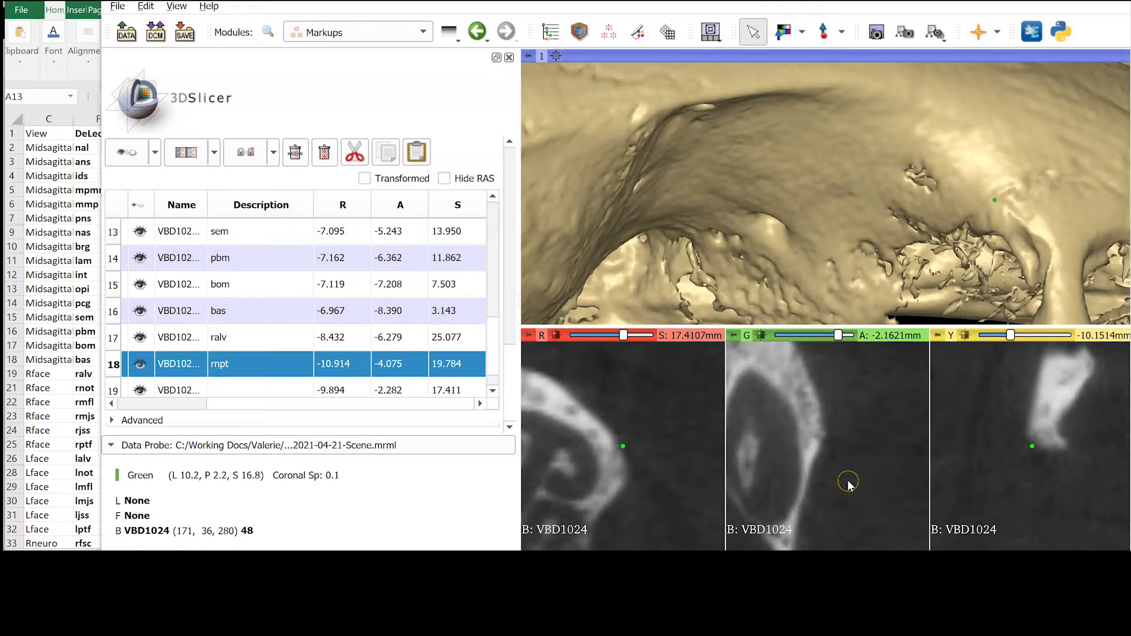
{"action": "scroll", "coordinate": [847, 481], "scroll_direction": "down", "scroll_amount": 3}
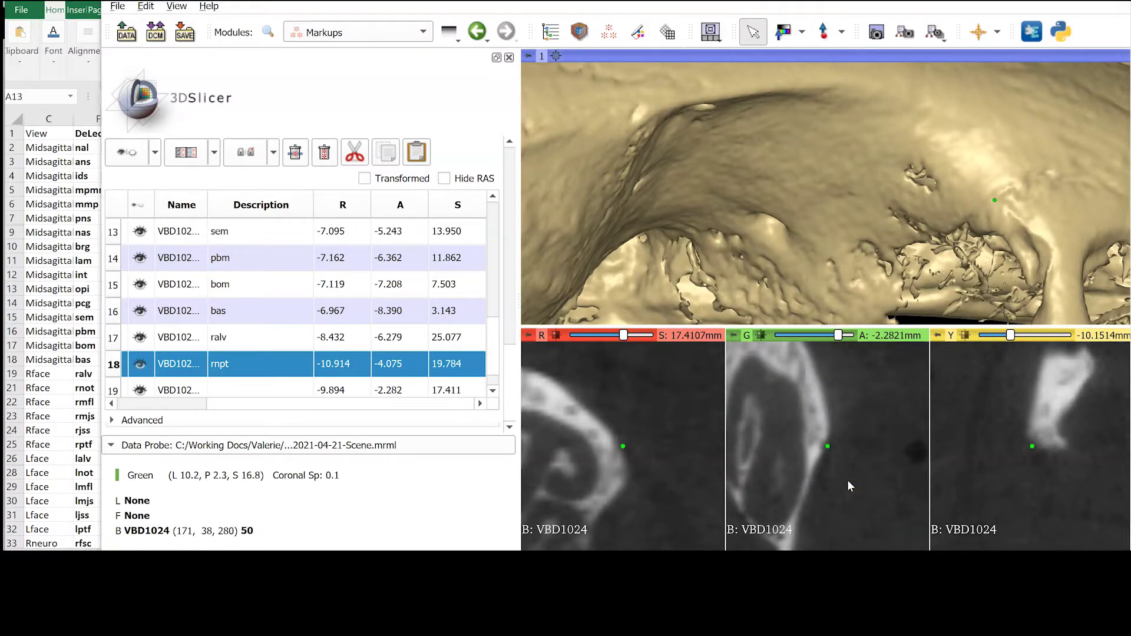
{"action": "scroll", "coordinate": [848, 481], "scroll_direction": "down", "scroll_amount": 1}
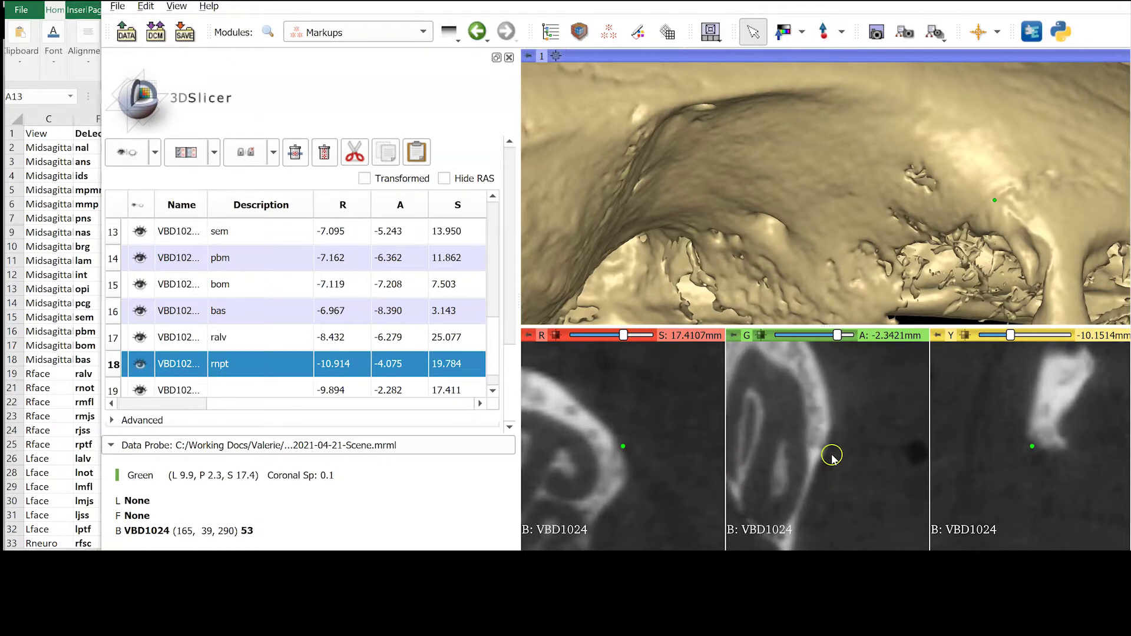
{"action": "scroll", "coordinate": [843, 465], "scroll_direction": "up", "scroll_amount": 1}
{"action": "scroll", "coordinate": [1039, 468], "scroll_direction": "up", "scroll_amount": 3}
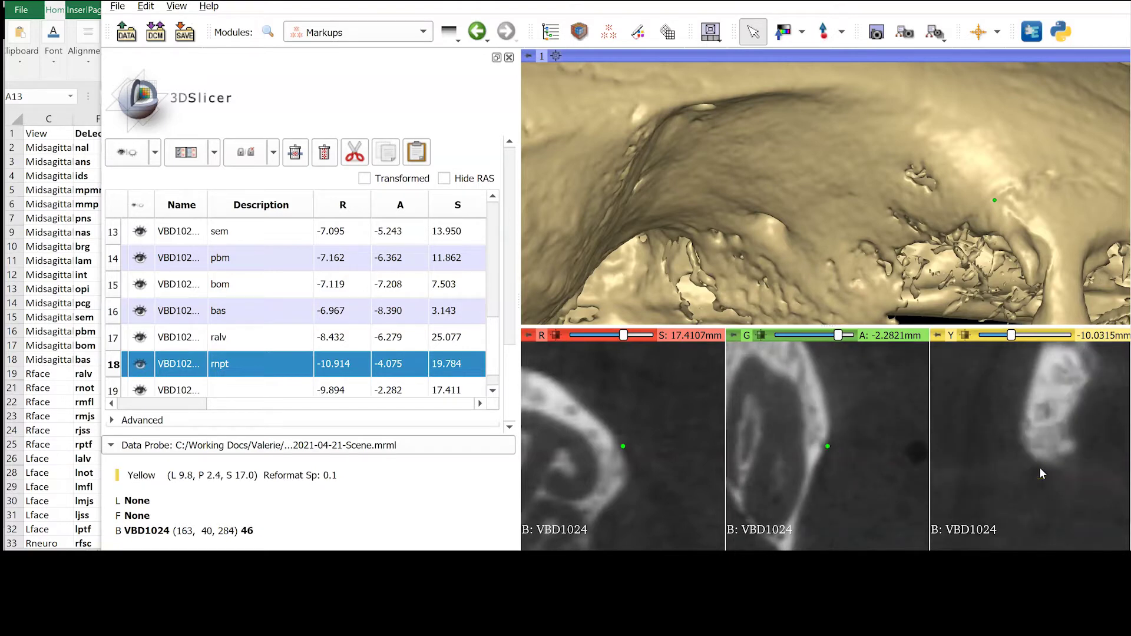
{"action": "scroll", "coordinate": [1039, 468], "scroll_direction": "down", "scroll_amount": 2}
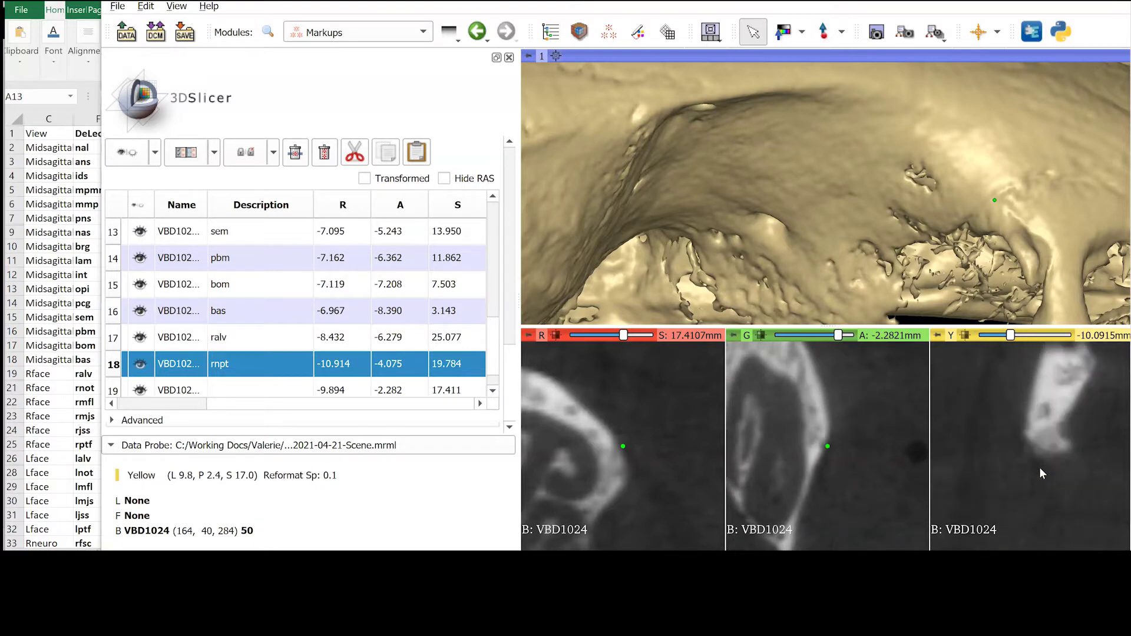
{"action": "double_click", "coordinate": [226, 390]}
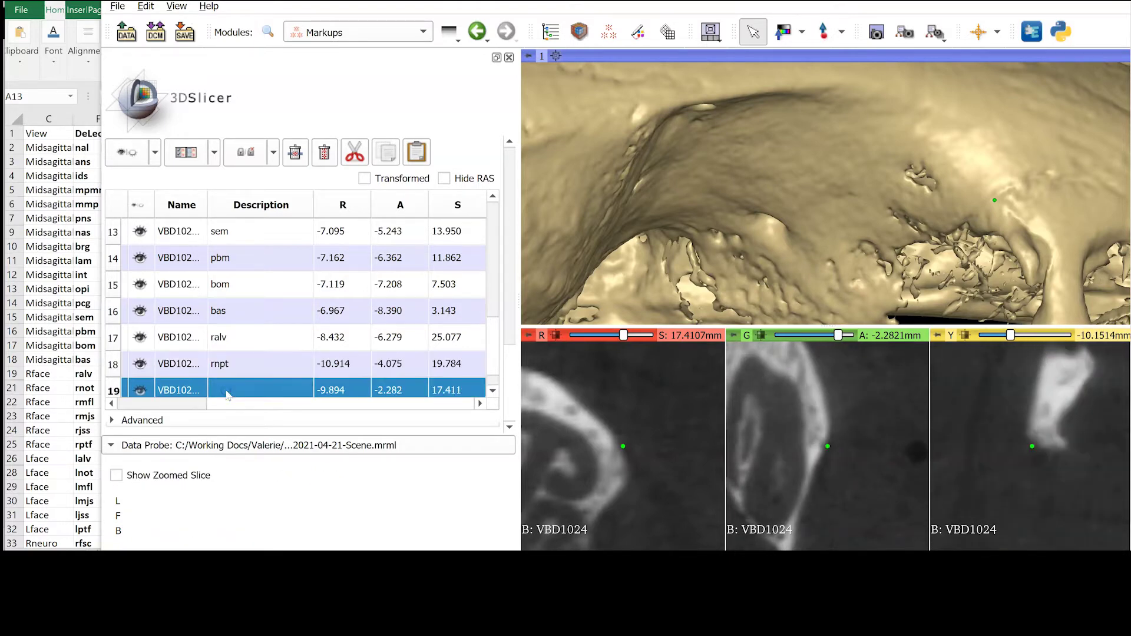
{"action": "left_click", "coordinate": [439, 375]}
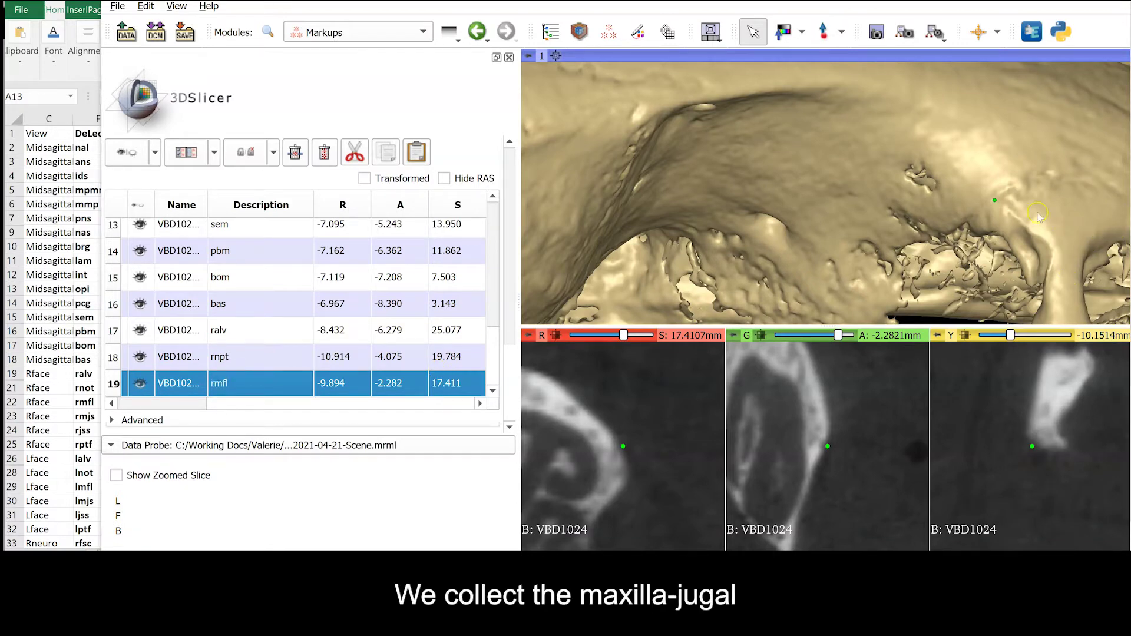
Step: Place a landmark on the superior edge of the right maxilla-jugal suture and centre the slice views on it
{"action": "scroll", "coordinate": [861, 258], "scroll_direction": "down", "scroll_amount": 6}
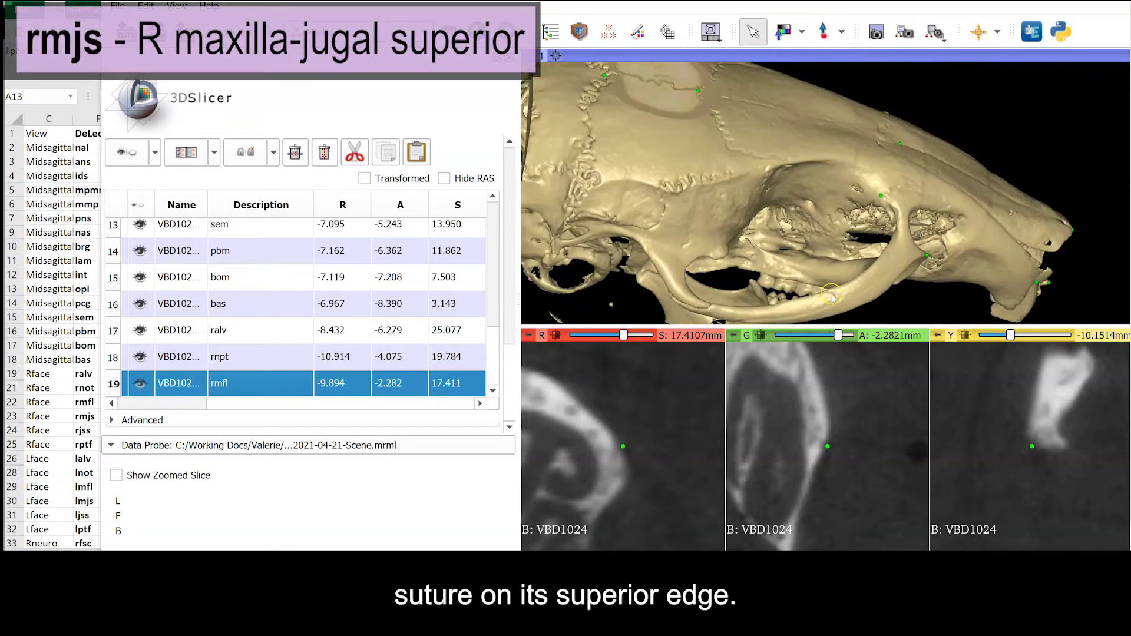
{"action": "left_click", "coordinate": [824, 32]}
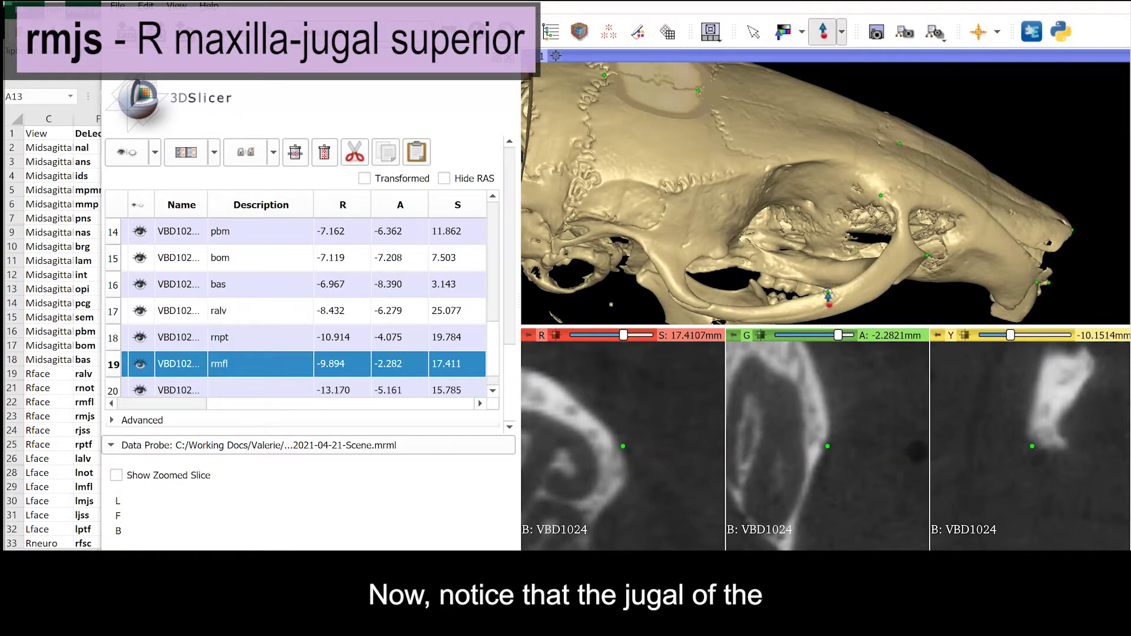
{"action": "left_click", "coordinate": [828, 294]}
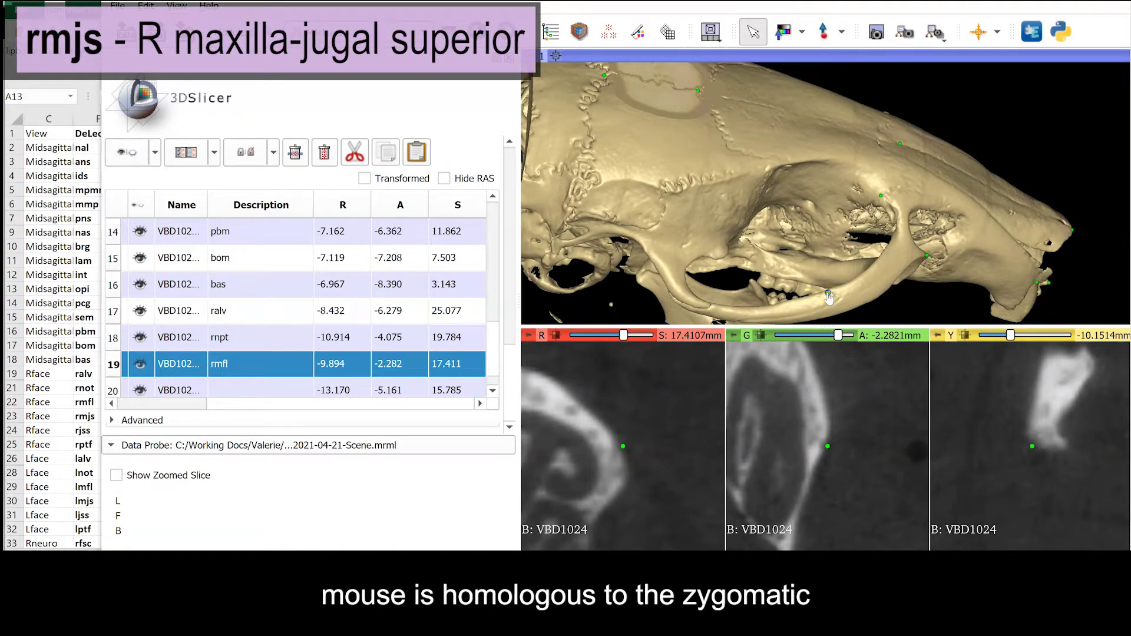
{"action": "left_click", "coordinate": [829, 293]}
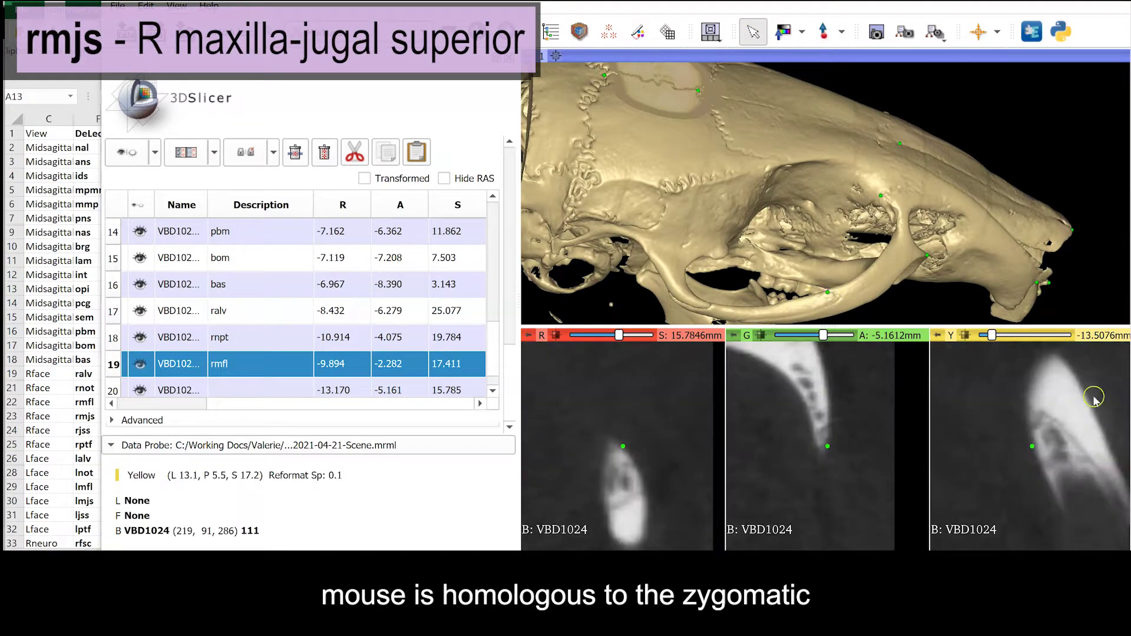
Step: Adjust the right maxilla-jugal landmark in the yellow slice and check its position on the zygomatic arch in 3D
{"action": "left_click", "coordinate": [1030, 436]}
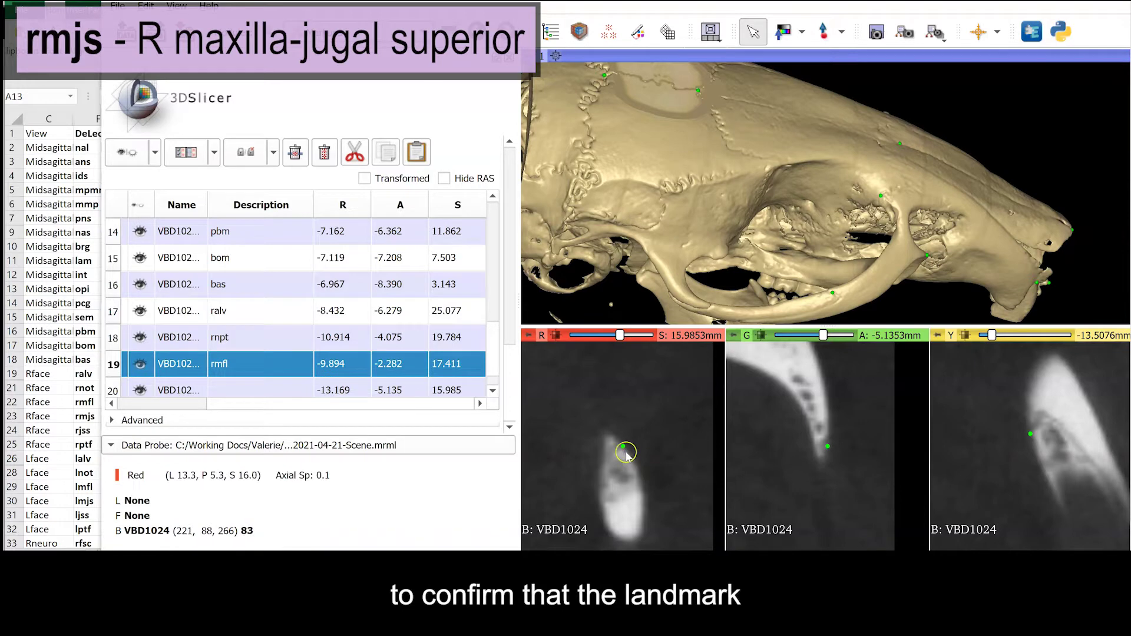
{"action": "scroll", "coordinate": [624, 459], "scroll_direction": "down", "scroll_amount": 1}
{"action": "left_click_drag", "start_coordinate": [645, 209], "coordinate": [832, 149]}
{"action": "left_click", "coordinate": [851, 283]}
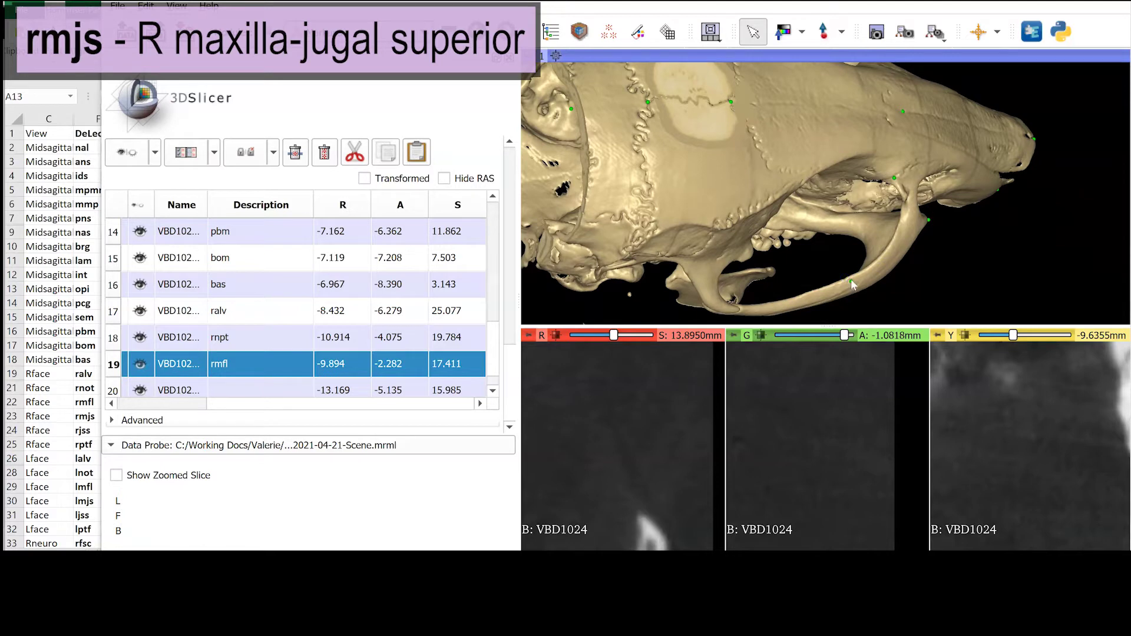
{"action": "scroll", "coordinate": [943, 279], "scroll_direction": "down", "scroll_amount": 5}
{"action": "scroll", "coordinate": [931, 266], "scroll_direction": "up", "scroll_amount": 8}
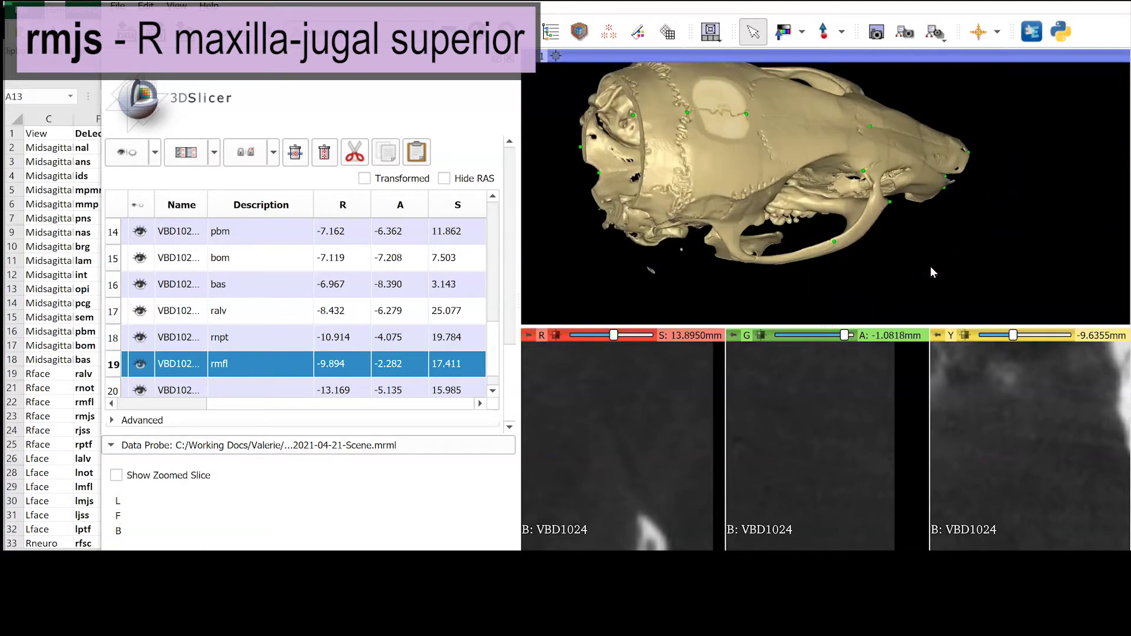
Step: Move the maxilla-jugal landmark onto the superior suture edge in 3D, centre the slices on it and fine-tune it in the green slice
{"action": "left_click_drag", "start_coordinate": [839, 294], "coordinate": [837, 297]}
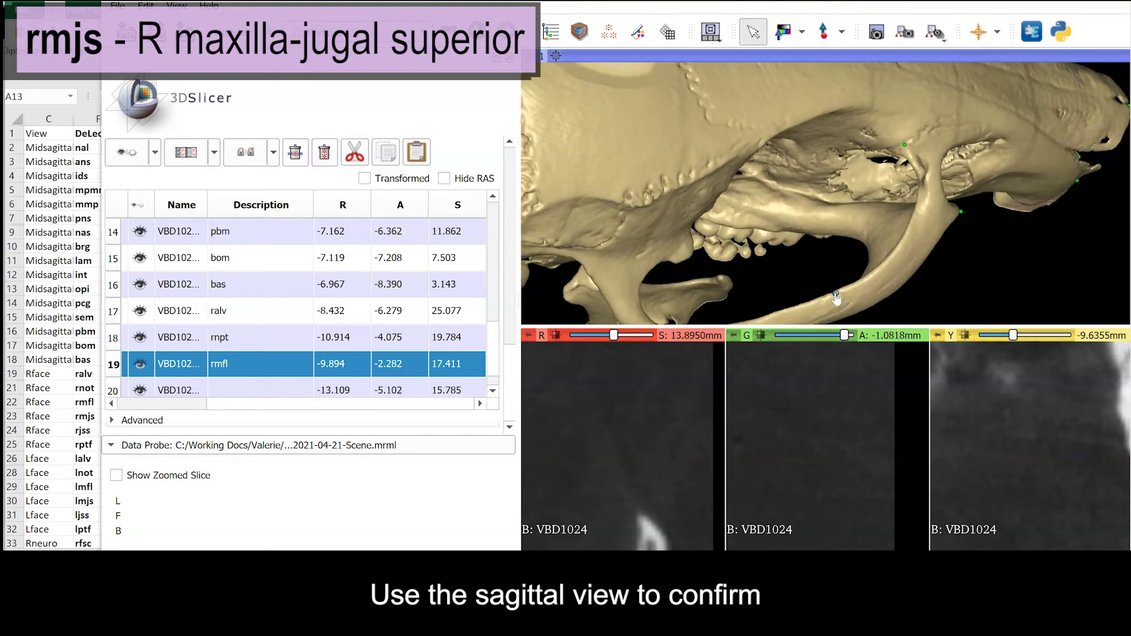
{"action": "left_click", "coordinate": [837, 297]}
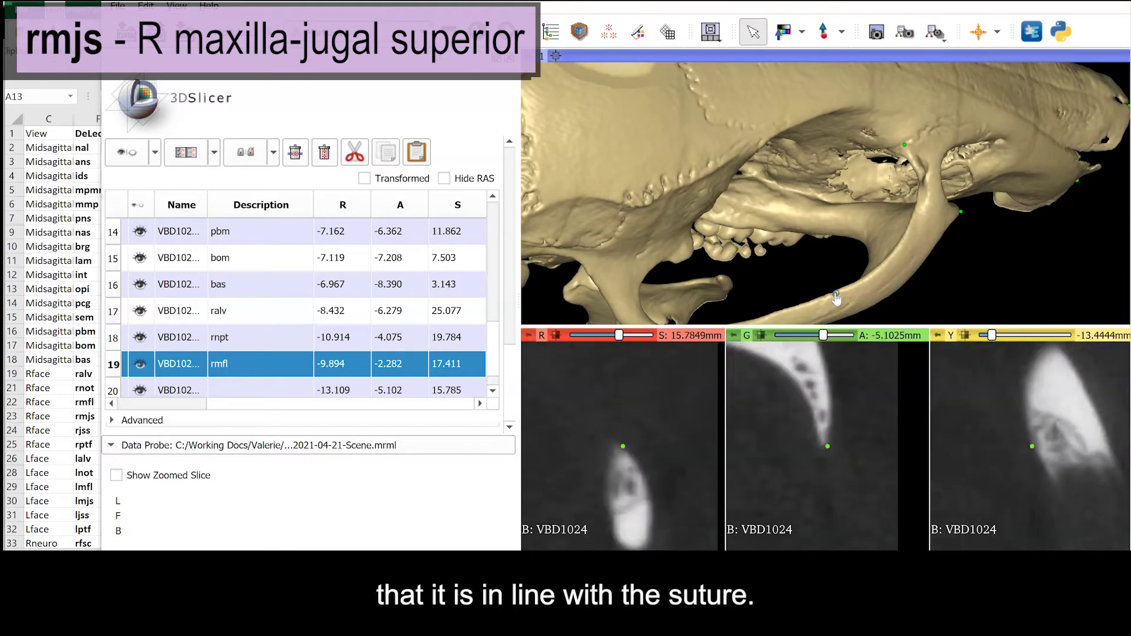
{"action": "left_click_drag", "start_coordinate": [824, 448], "coordinate": [823, 448]}
{"action": "left_click", "coordinate": [824, 447]}
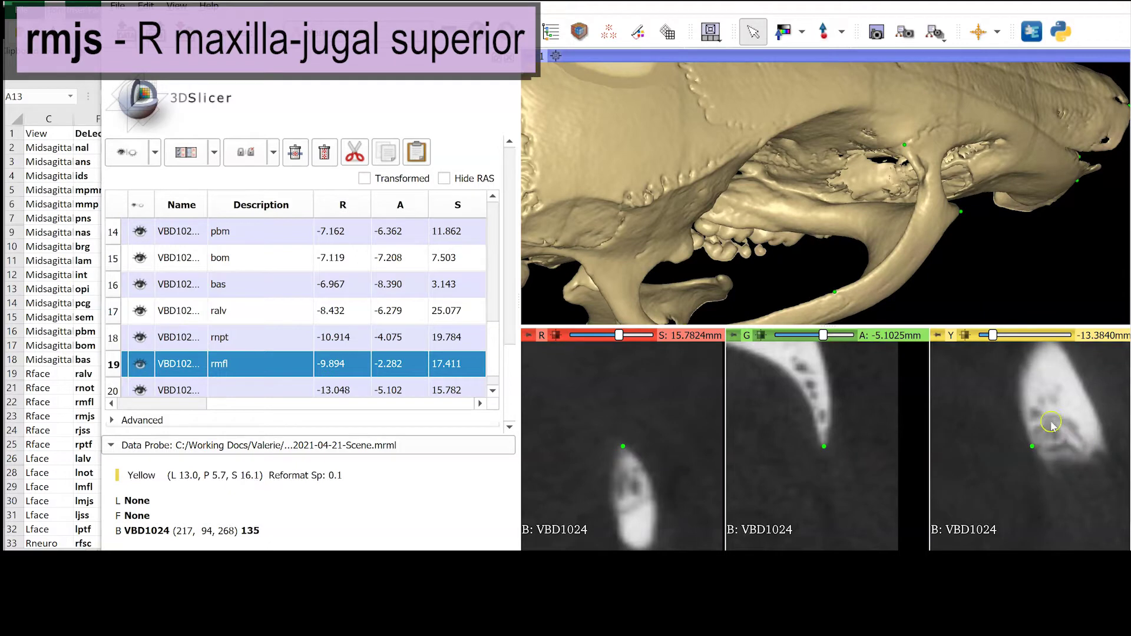
Step: Enter rmjs as the description of the right maxilla-jugal superior landmark
{"action": "left_click", "coordinate": [248, 388]}
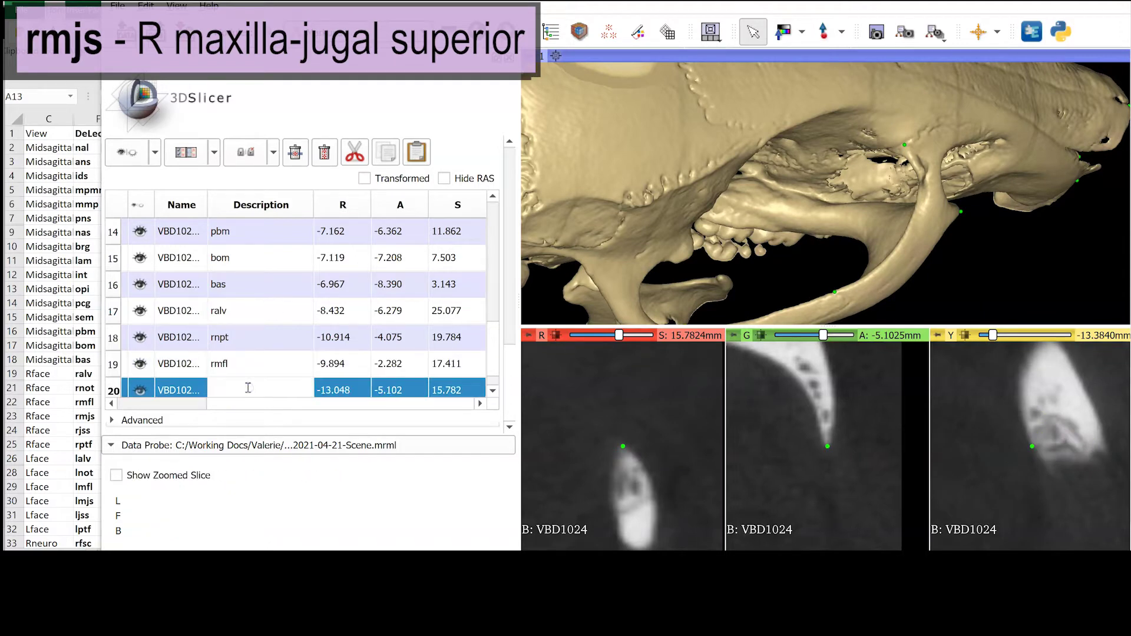
{"action": "type", "text": "rmjs"}
{"action": "key", "text": "Return"}
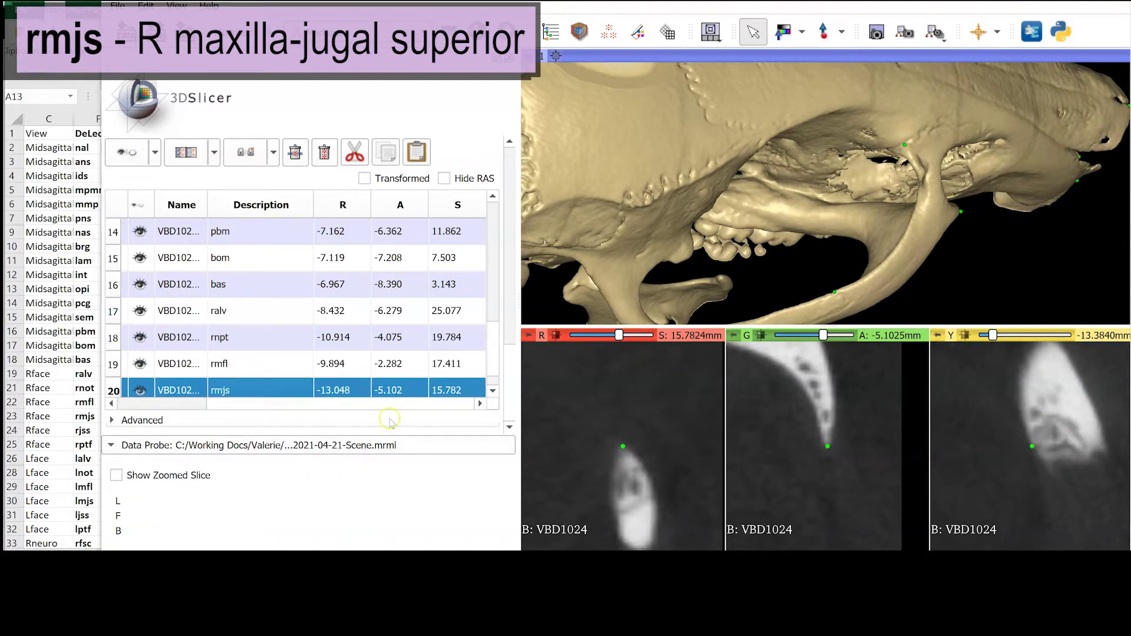
Step: Place a landmark at the most rostral end of the right jugal-squamosal suture and centre the slice views on it
{"action": "middle_click_drag", "start_coordinate": [784, 219], "coordinate": [942, 132]}
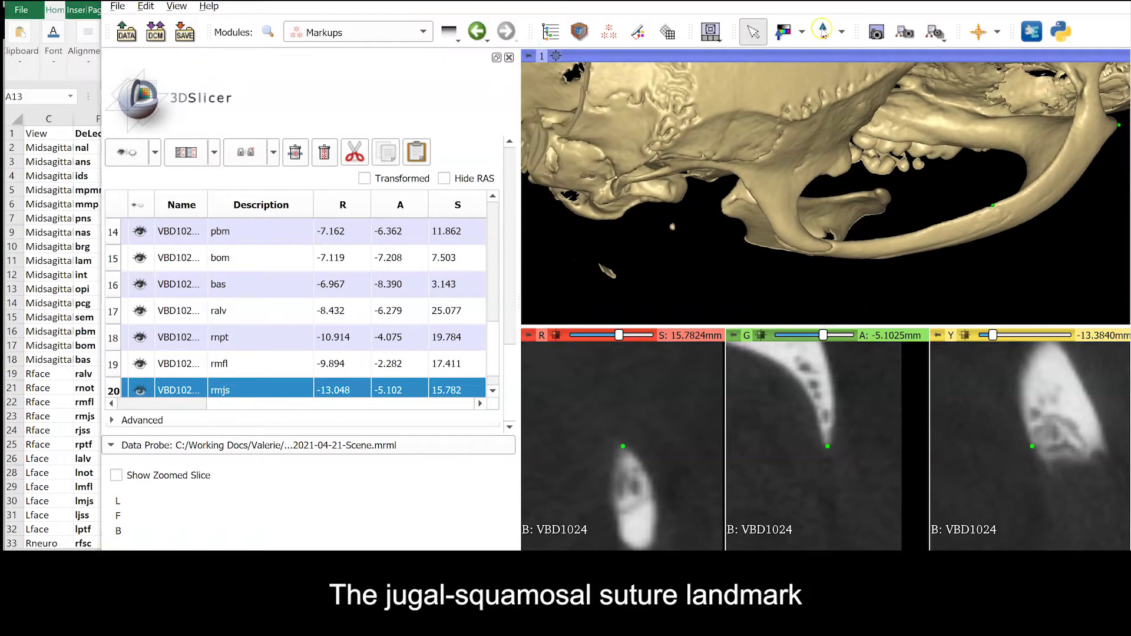
{"action": "left_click", "coordinate": [823, 32]}
{"action": "left_click", "coordinate": [832, 247]}
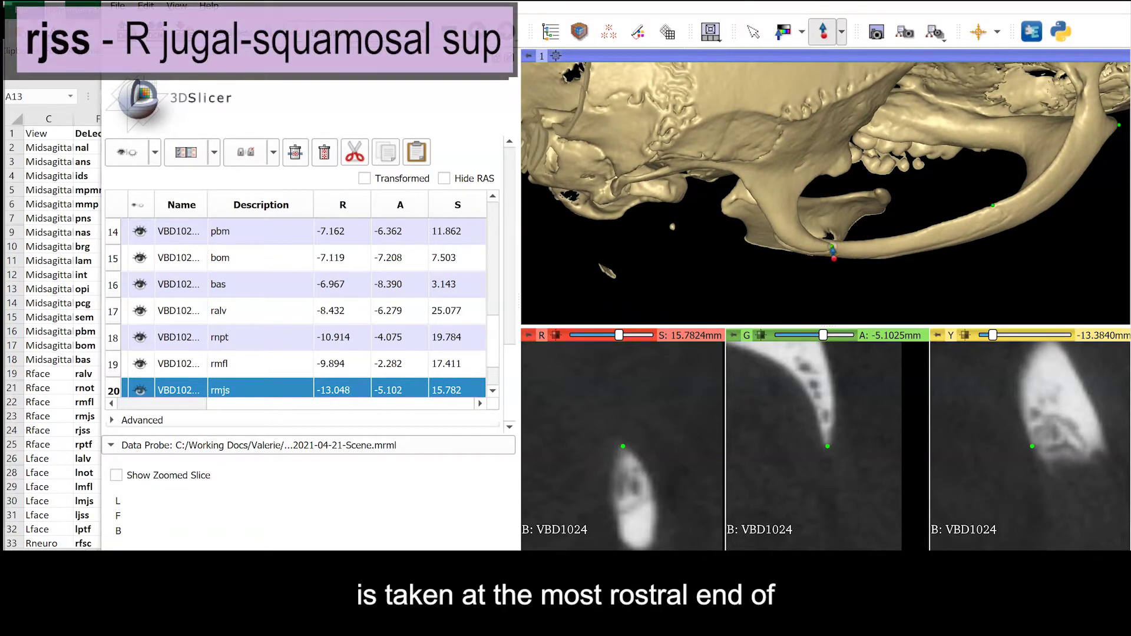
{"action": "right_click", "coordinate": [773, 84]}
{"action": "left_click", "coordinate": [832, 245]}
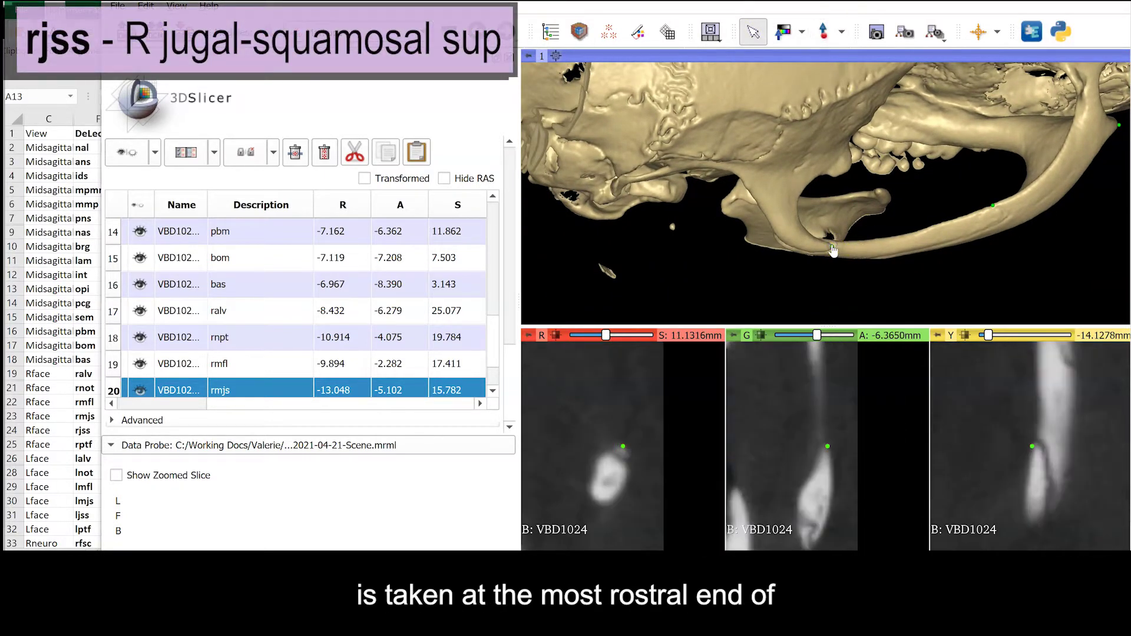
Step: Fine-tune the right jugal-squamosal landmark in the green and yellow slices, and enter rjss as its description
{"action": "left_click", "coordinate": [824, 446]}
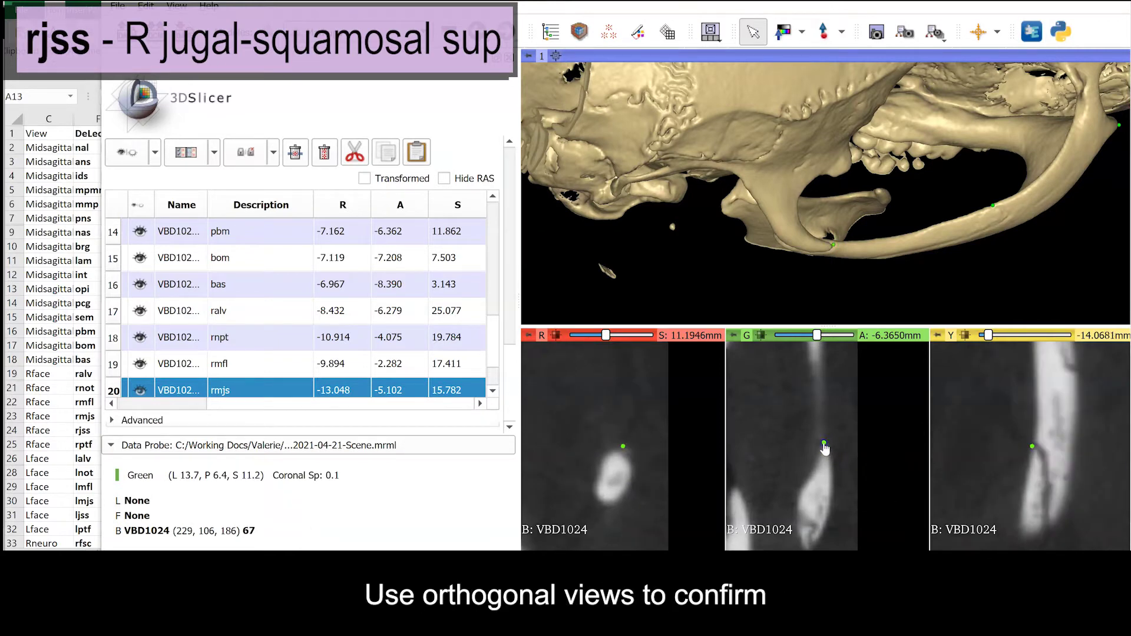
{"action": "left_click", "coordinate": [1032, 448]}
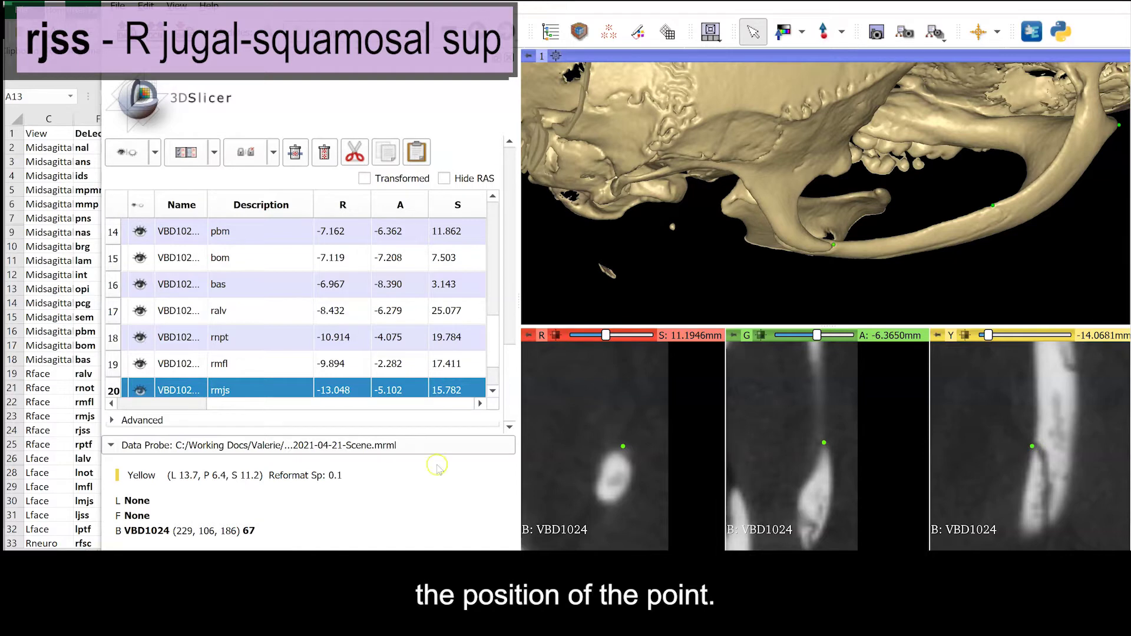
{"action": "scroll", "coordinate": [344, 387], "scroll_direction": "down", "scroll_amount": 2}
{"action": "double_click", "coordinate": [228, 385]}
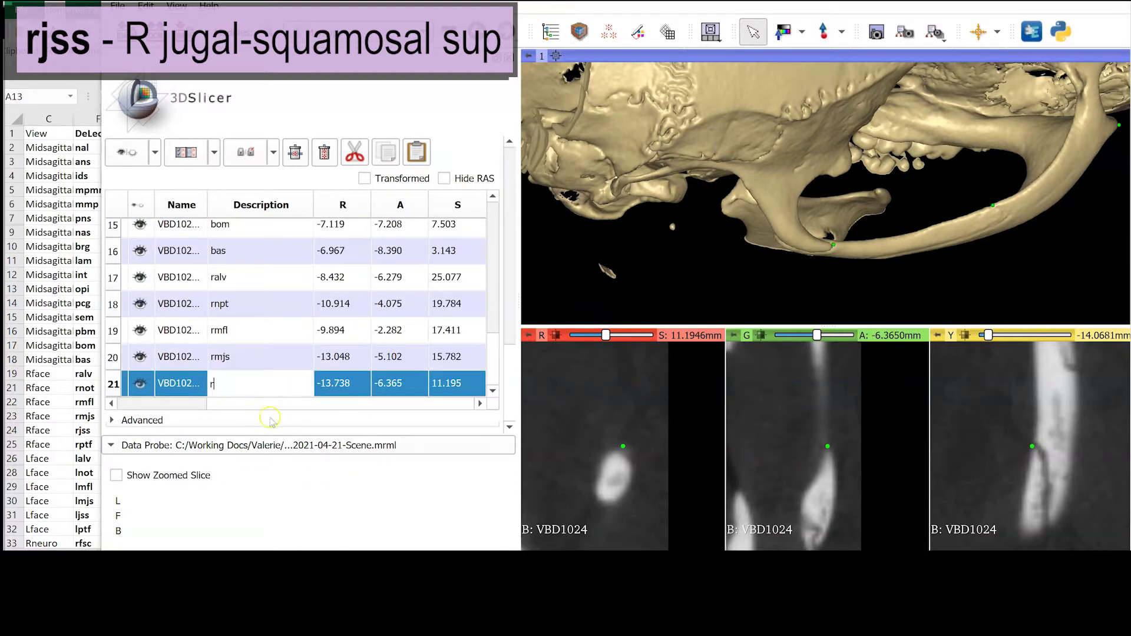
{"action": "type", "text": "rjss"}
{"action": "key", "text": "Return"}
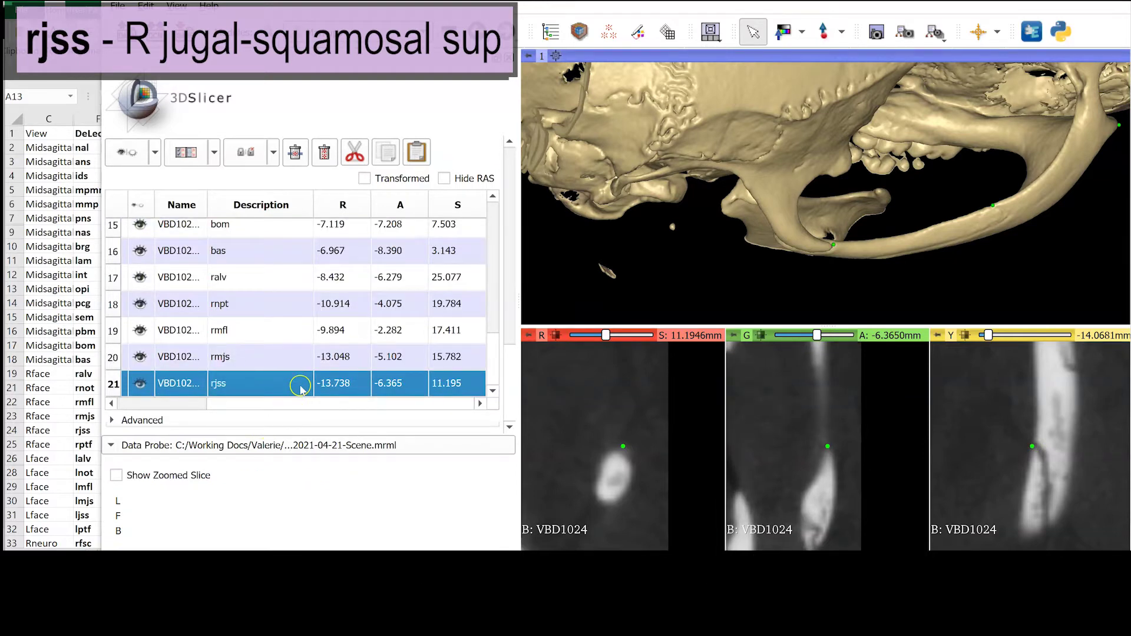
Step: Place a landmark on the bone curve at the right posterior temporal fossa and centre the slice views on it
{"action": "left_click_drag", "start_coordinate": [714, 97], "coordinate": [728, 144]}
{"action": "left_click", "coordinate": [824, 32]}
{"action": "left_click", "coordinate": [823, 293]}
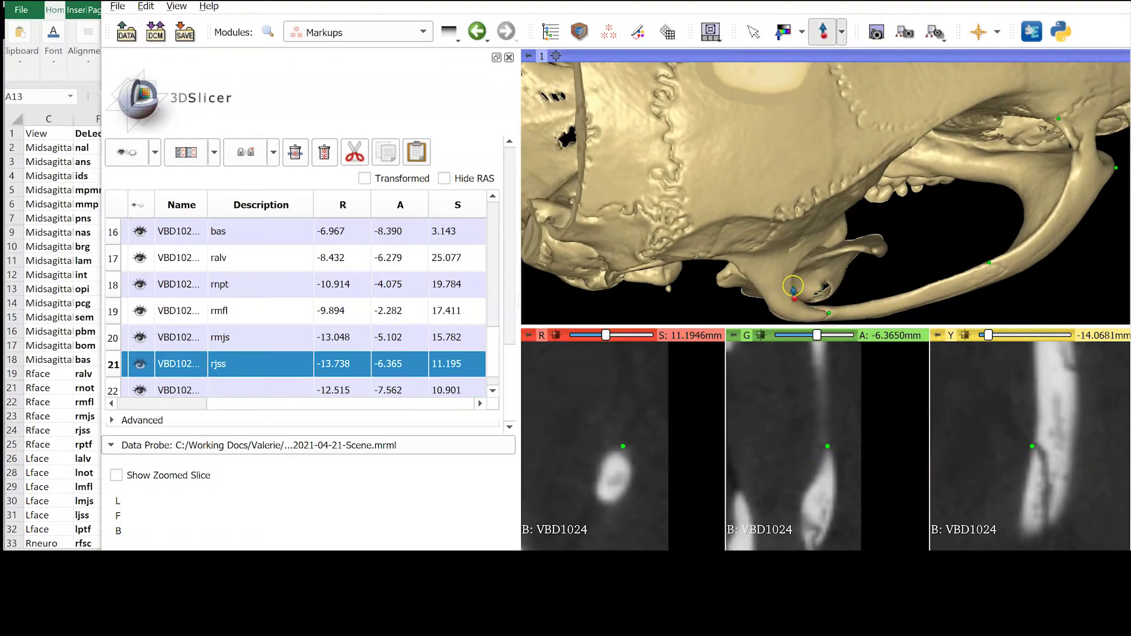
{"action": "left_click", "coordinate": [793, 290]}
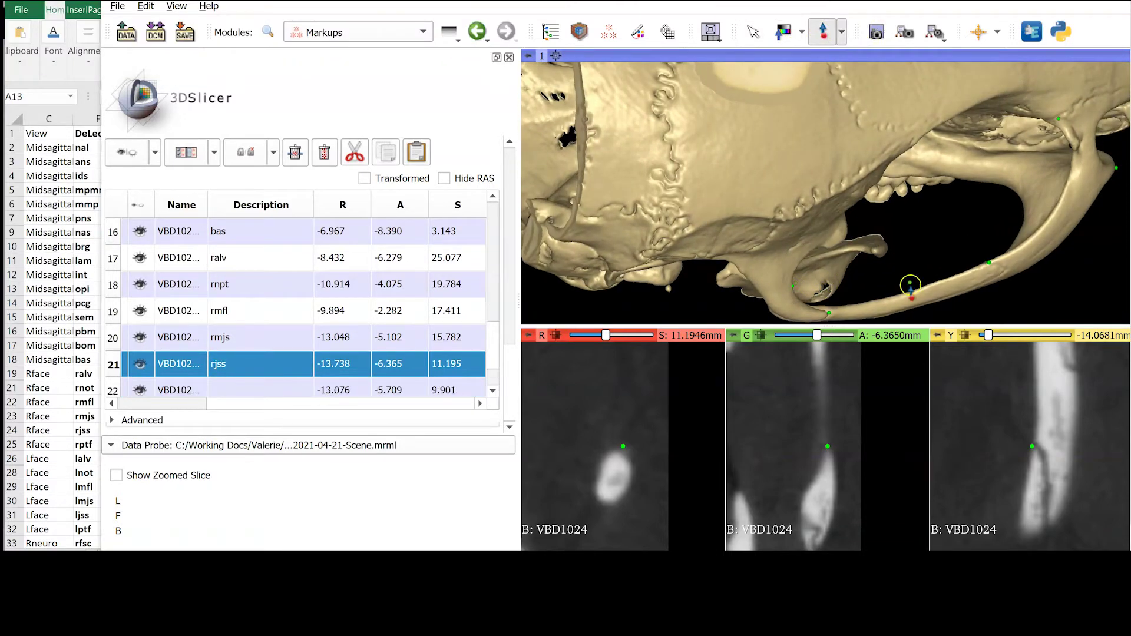
{"action": "left_click", "coordinate": [754, 32]}
{"action": "left_click", "coordinate": [794, 292]}
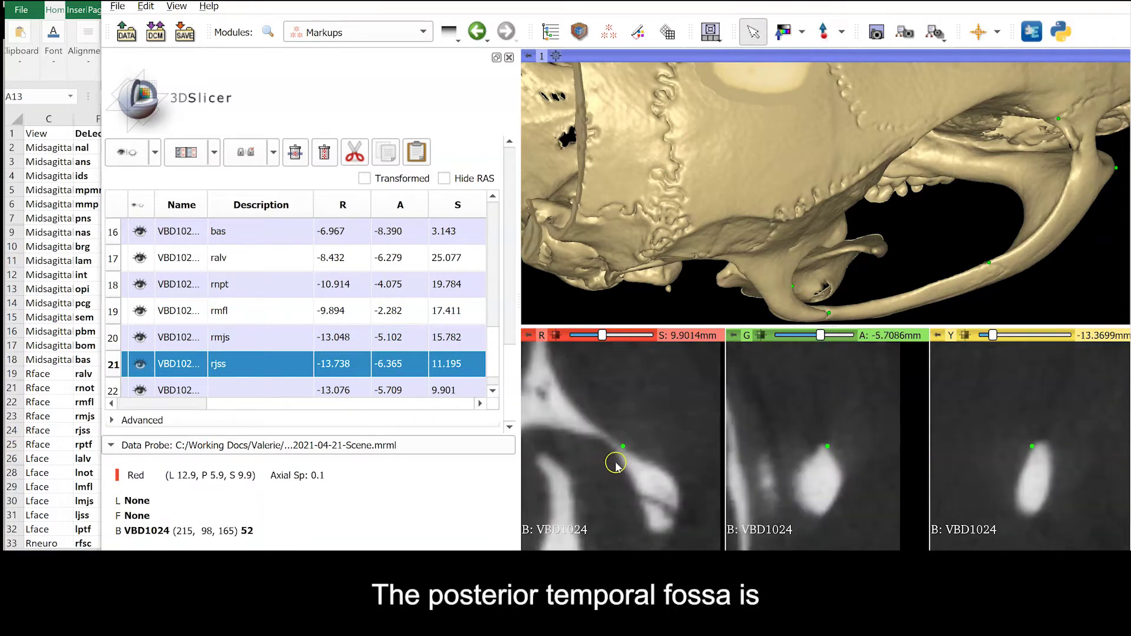
Step: Refine the temporal fossa landmark in the red and yellow slices so it sits on the sharpest edge of the bone margin
{"action": "left_click_drag", "start_coordinate": [622, 446], "coordinate": [615, 443]}
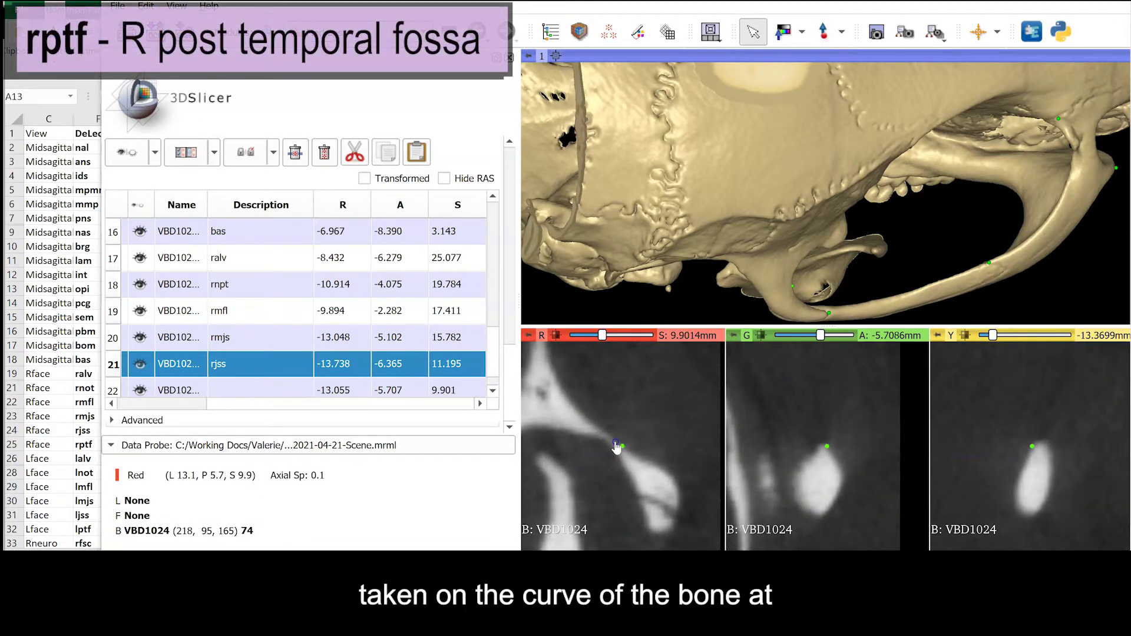
{"action": "left_click", "coordinate": [612, 442]}
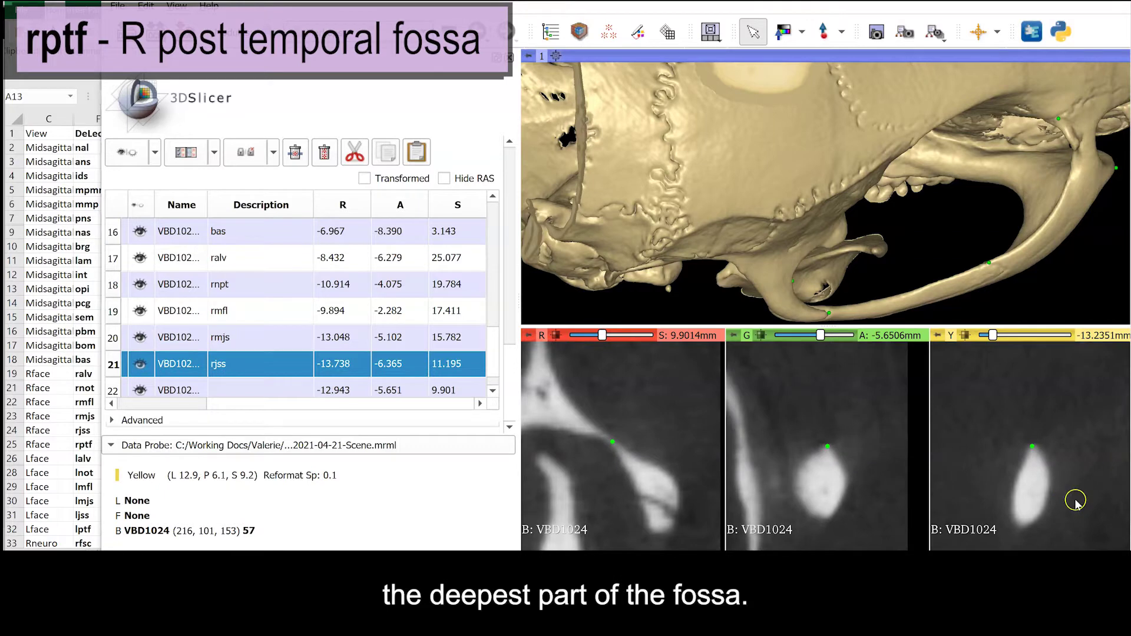
{"action": "left_click_drag", "start_coordinate": [838, 253], "coordinate": [775, 246]}
{"action": "left_click", "coordinate": [1053, 459]}
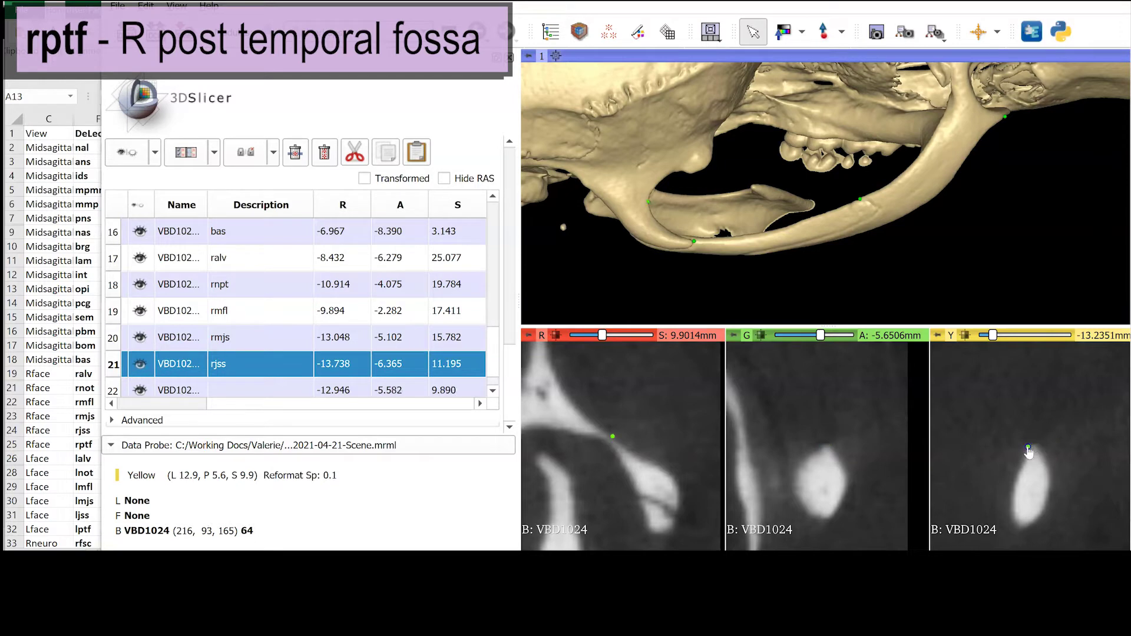
{"action": "left_click_drag", "start_coordinate": [1030, 446], "coordinate": [1031, 446]}
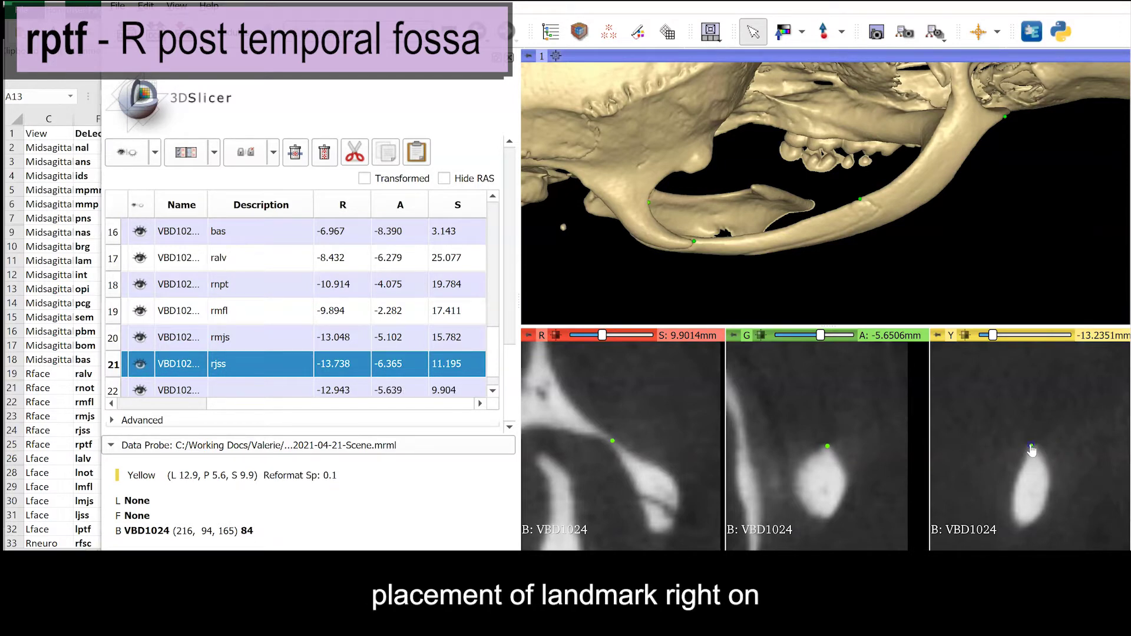
{"action": "left_click", "coordinate": [1031, 449]}
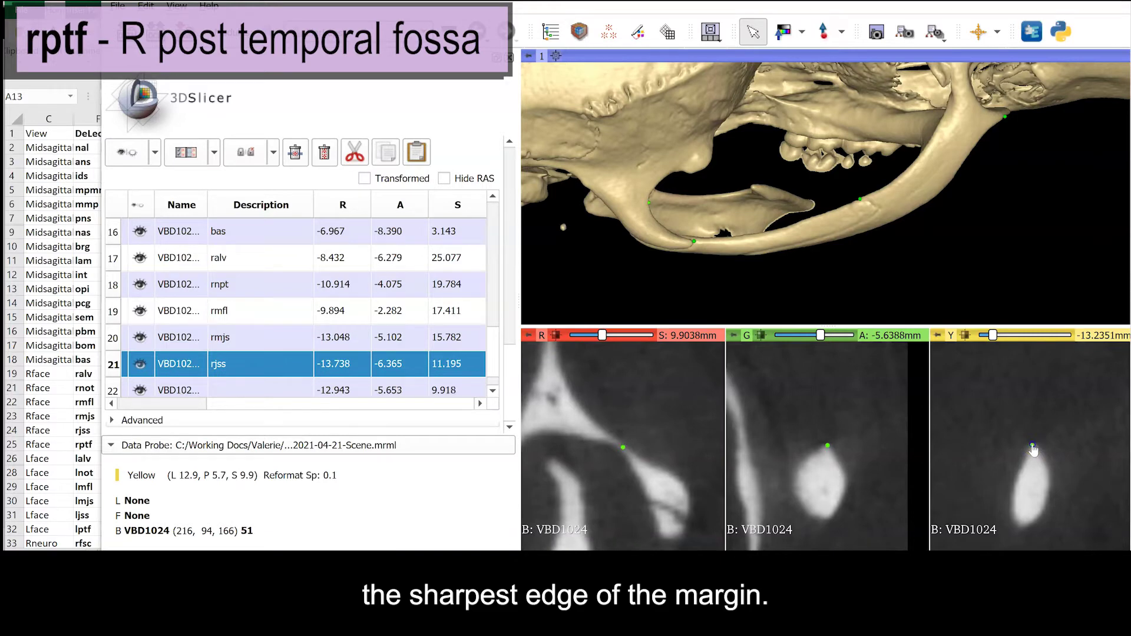
Step: Enter rptf as the description of the right posterior temporal fossa landmark
{"action": "left_click", "coordinate": [226, 389]}
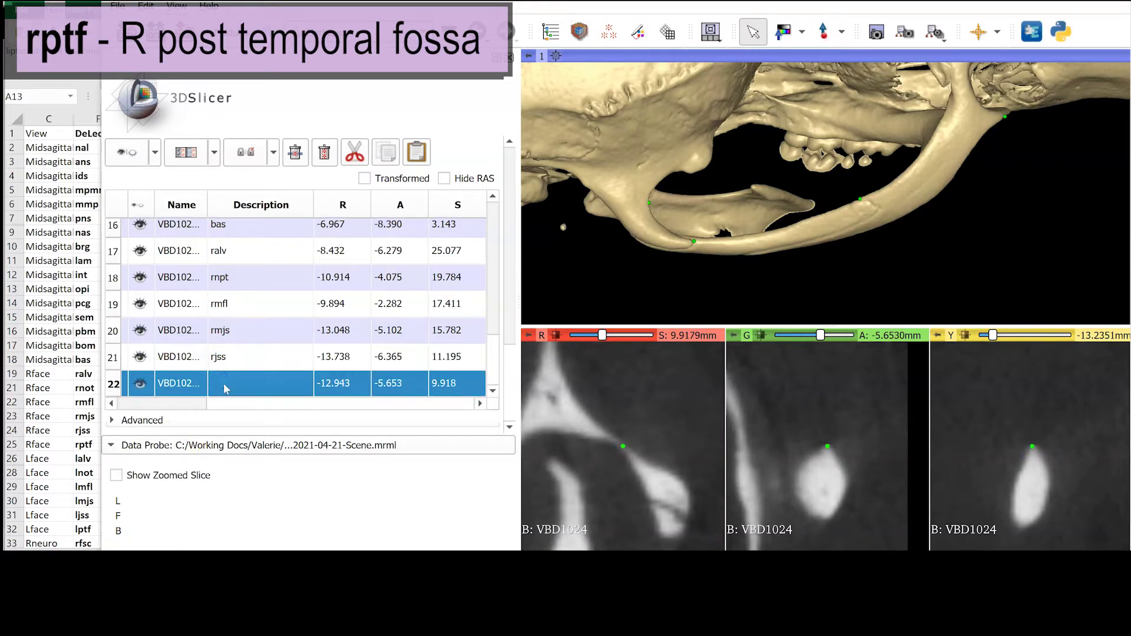
{"action": "double_click", "coordinate": [224, 386]}
{"action": "type", "text": "rp"}
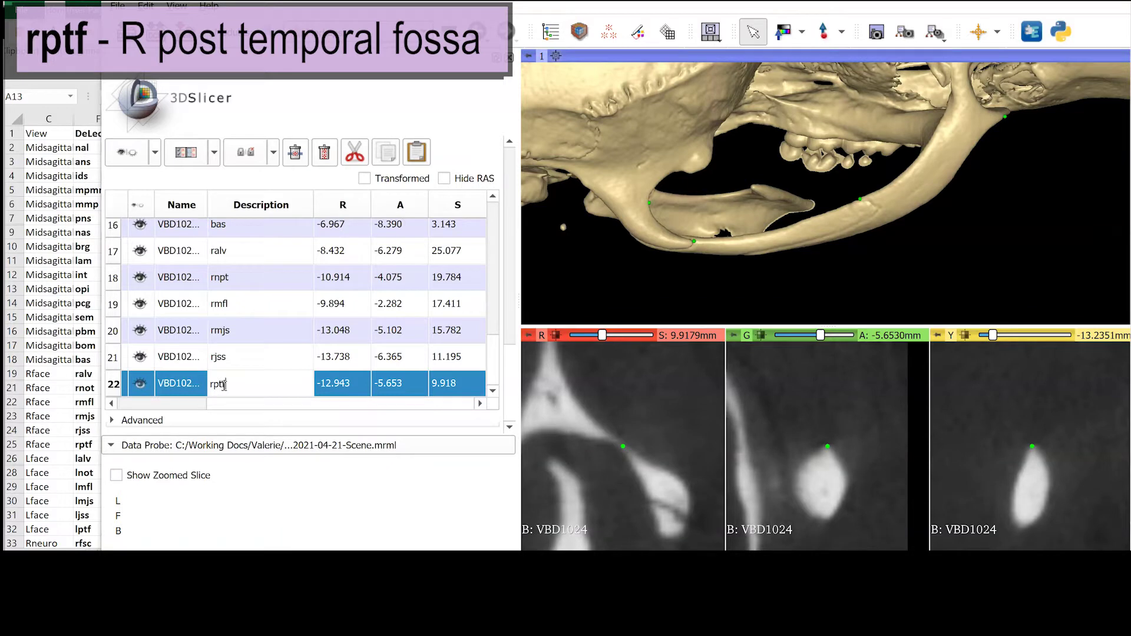
{"action": "type", "text": "tf"}
{"action": "key", "text": "Return"}
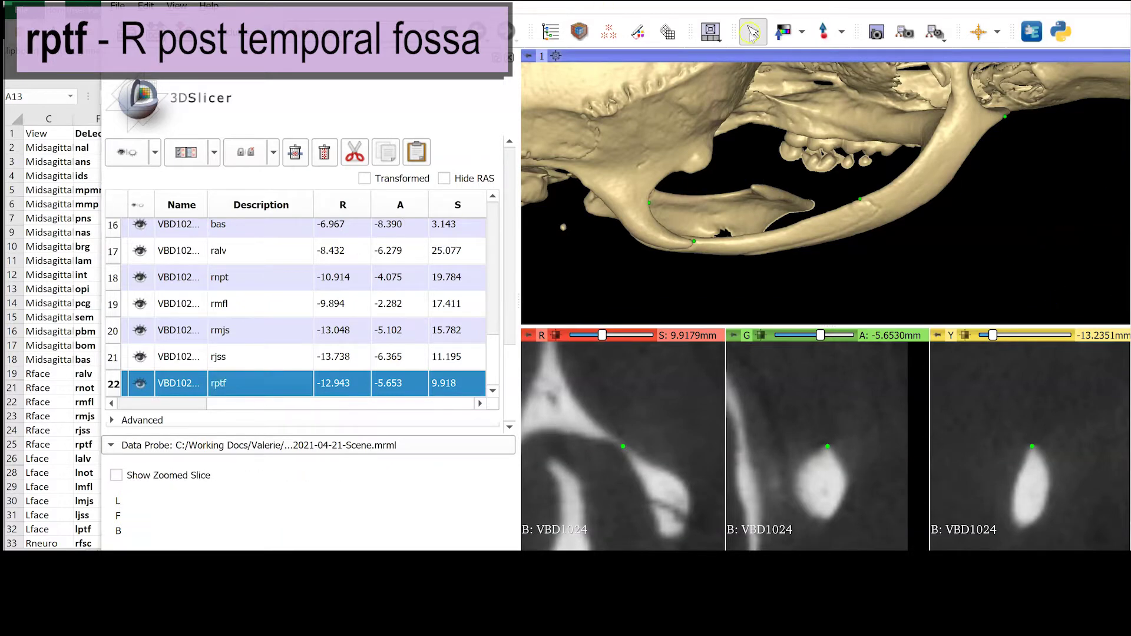
Step: Place a landmark on the left incisor's alveolar rim and centre the slice views on it
{"action": "left_click_drag", "start_coordinate": [1069, 252], "coordinate": [825, 253]}
{"action": "left_click", "coordinate": [824, 31]}
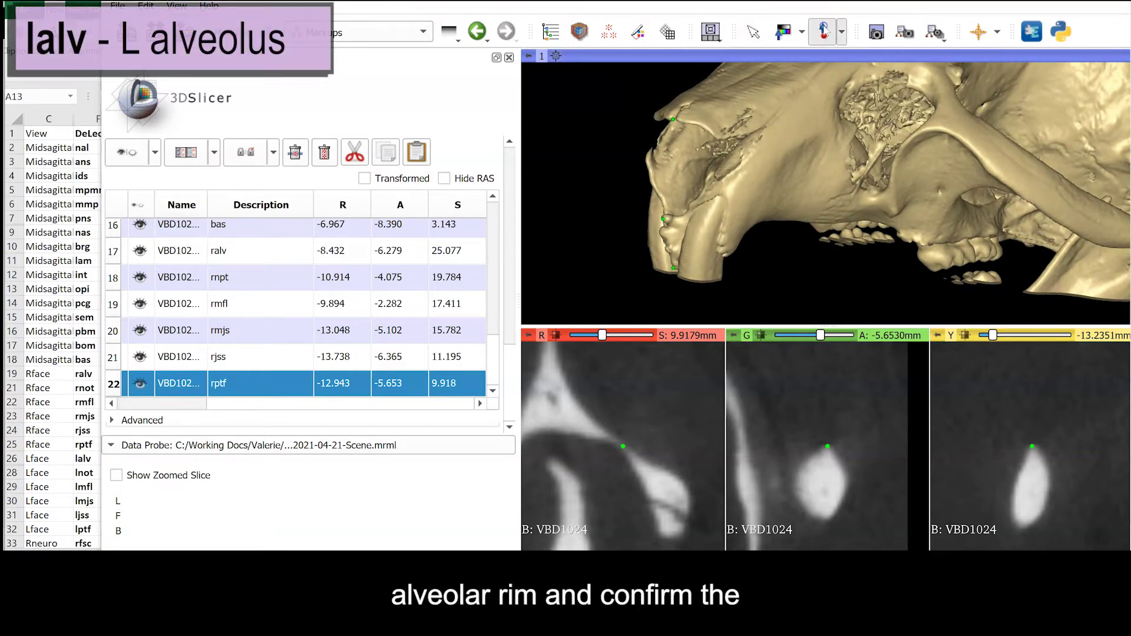
{"action": "left_click", "coordinate": [729, 206]}
{"action": "left_click_drag", "start_coordinate": [729, 203], "coordinate": [724, 198]}
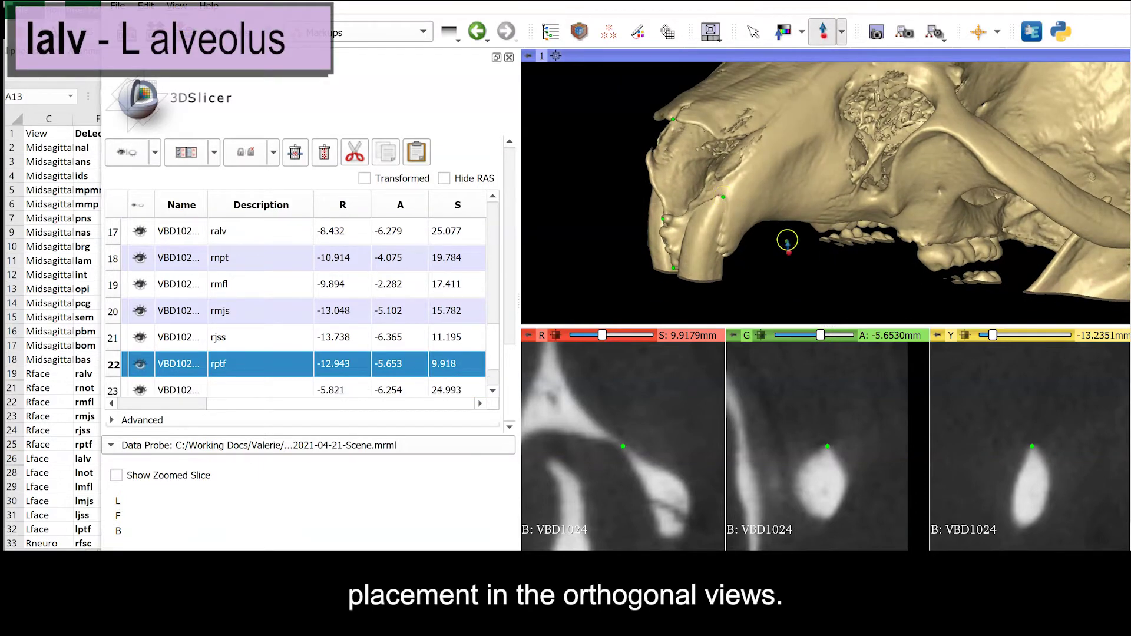
{"action": "left_click", "coordinate": [753, 32]}
{"action": "left_click", "coordinate": [724, 197]}
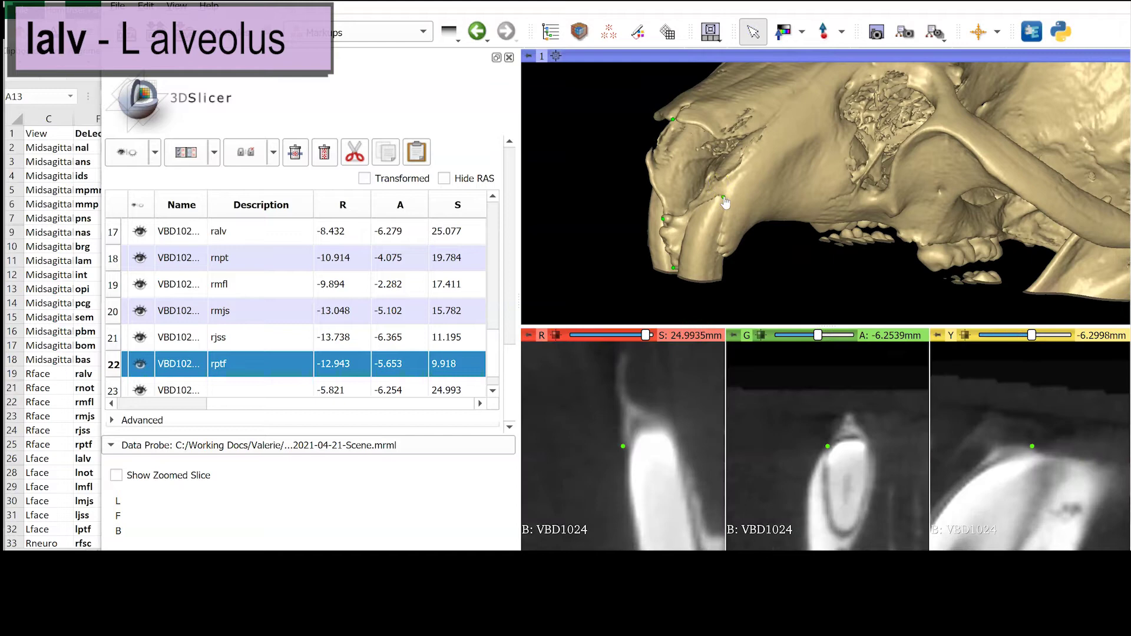
Step: Nudge the left alveolus landmark toward the bone in the red slice and enter lalv as its description
{"action": "left_click", "coordinate": [624, 448]}
{"action": "left_click_drag", "start_coordinate": [624, 447], "coordinate": [625, 449]}
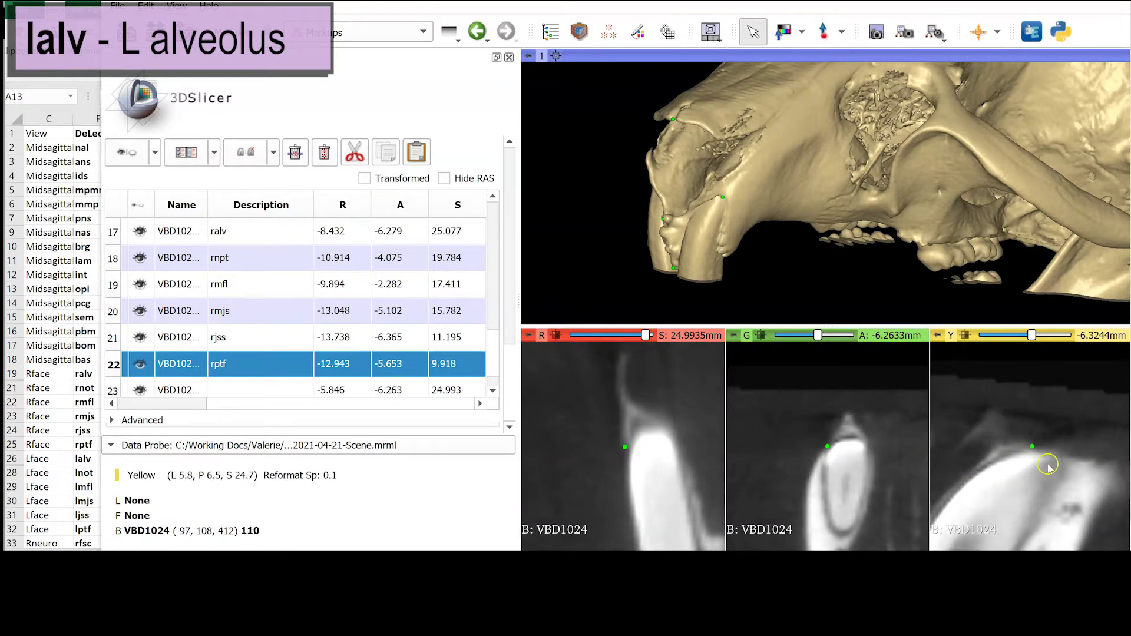
{"action": "double_click", "coordinate": [282, 394]}
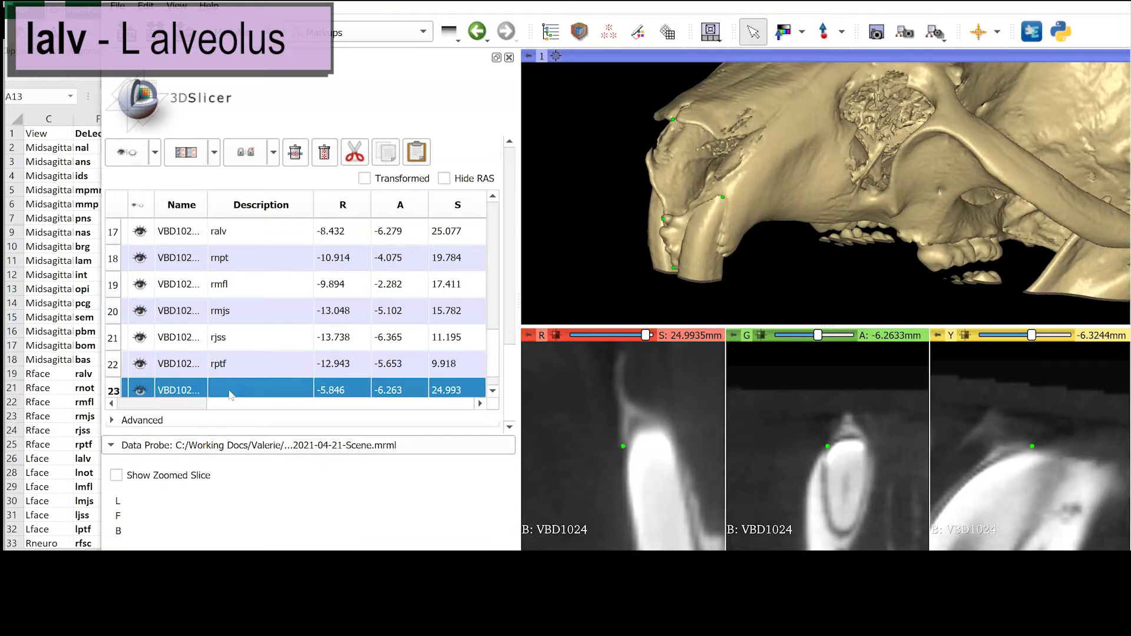
{"action": "type", "text": "lalv"}
{"action": "key", "text": "Return"}
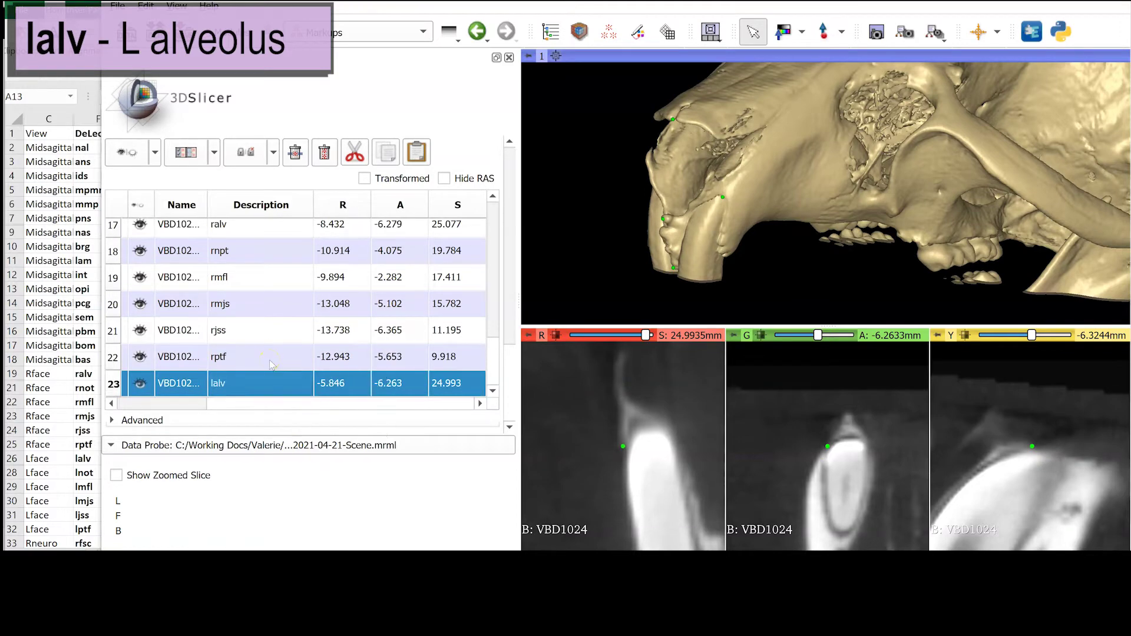
Step: Place a landmark at the left infraorbital notch and centre the slice views on it
{"action": "left_click", "coordinate": [823, 31]}
{"action": "left_click", "coordinate": [927, 129]}
{"action": "left_click", "coordinate": [923, 129]}
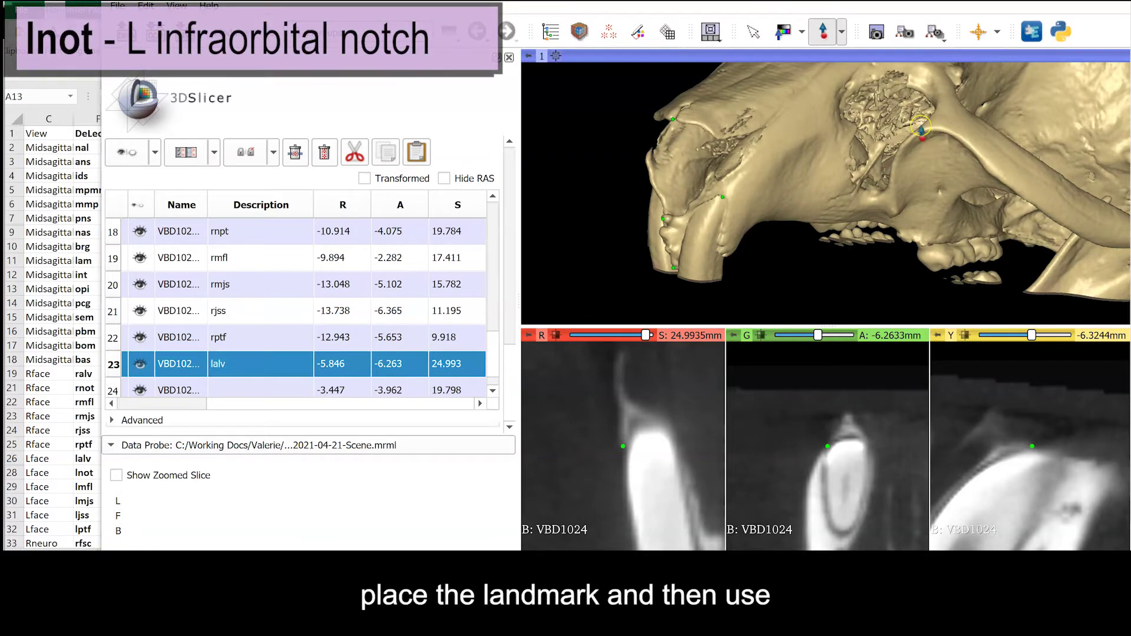
{"action": "left_click", "coordinate": [752, 33]}
{"action": "left_click_drag", "start_coordinate": [909, 166], "coordinate": [840, 164]}
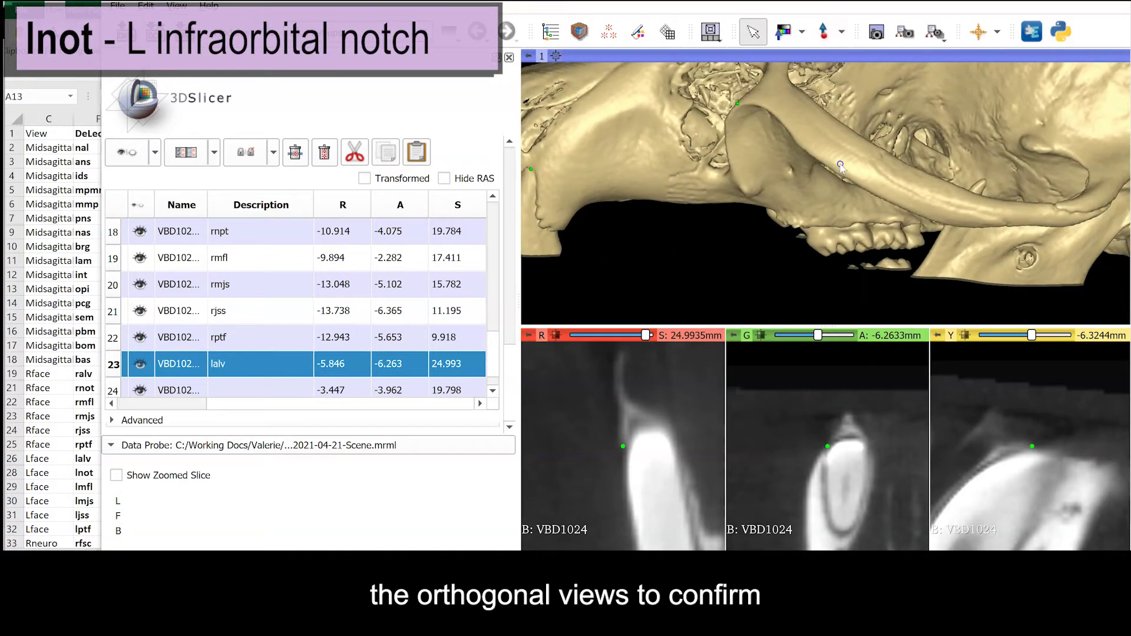
{"action": "left_click", "coordinate": [739, 107]}
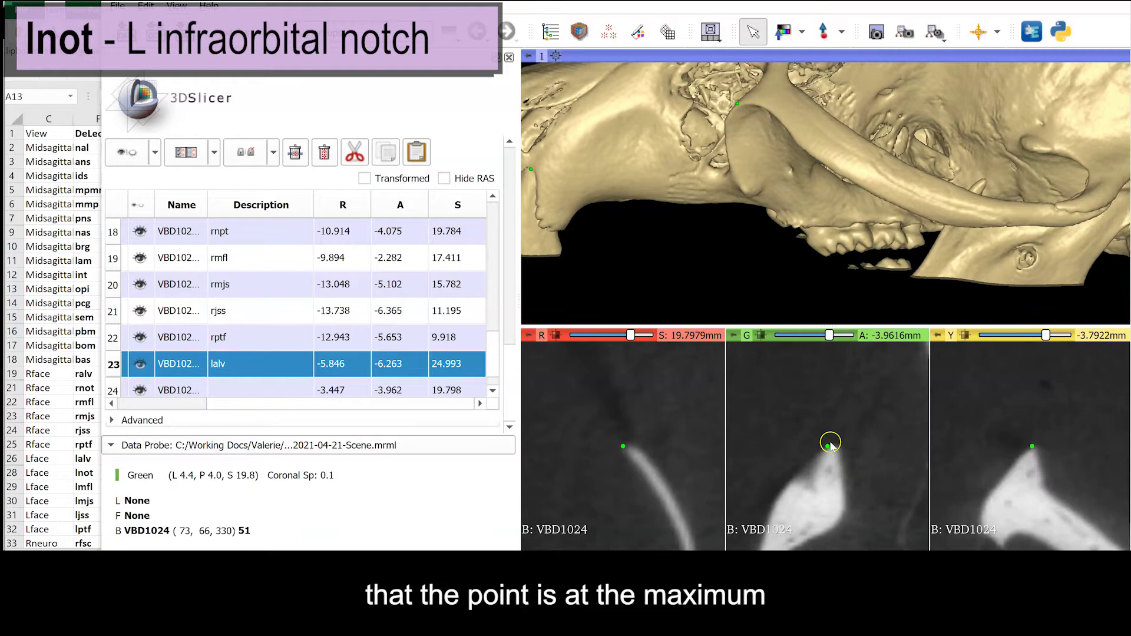
Step: Nudge the left infraorbital notch landmark onto the bone tip in the green slice and enter lnot as its description
{"action": "left_click_drag", "start_coordinate": [830, 449], "coordinate": [832, 449]}
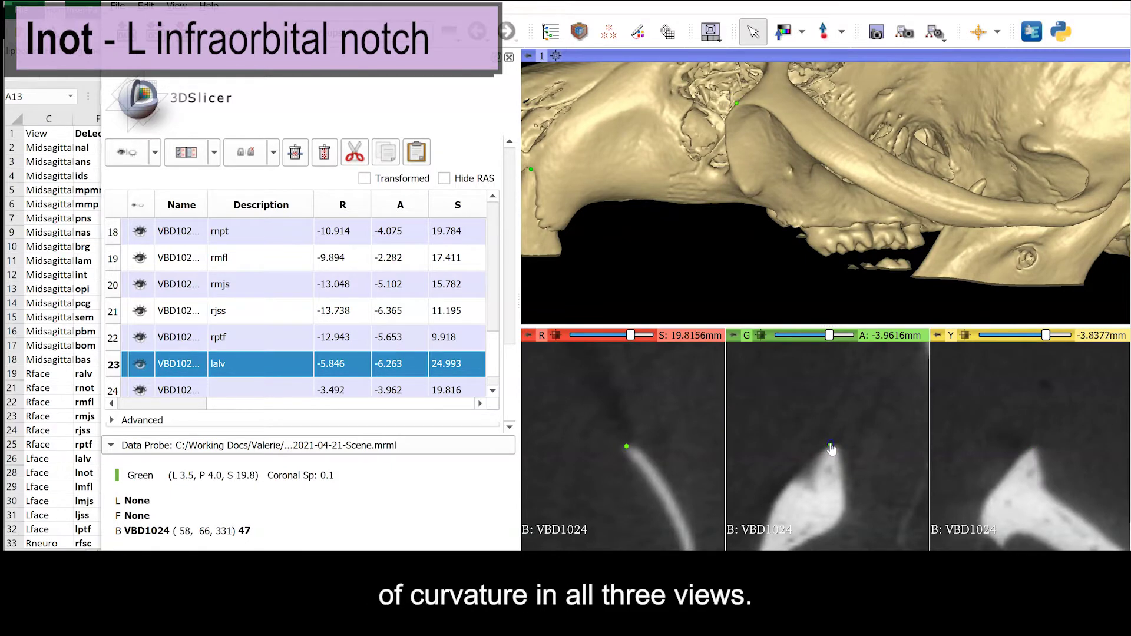
{"action": "left_click_drag", "start_coordinate": [683, 171], "coordinate": [713, 177]}
{"action": "double_click", "coordinate": [248, 386]}
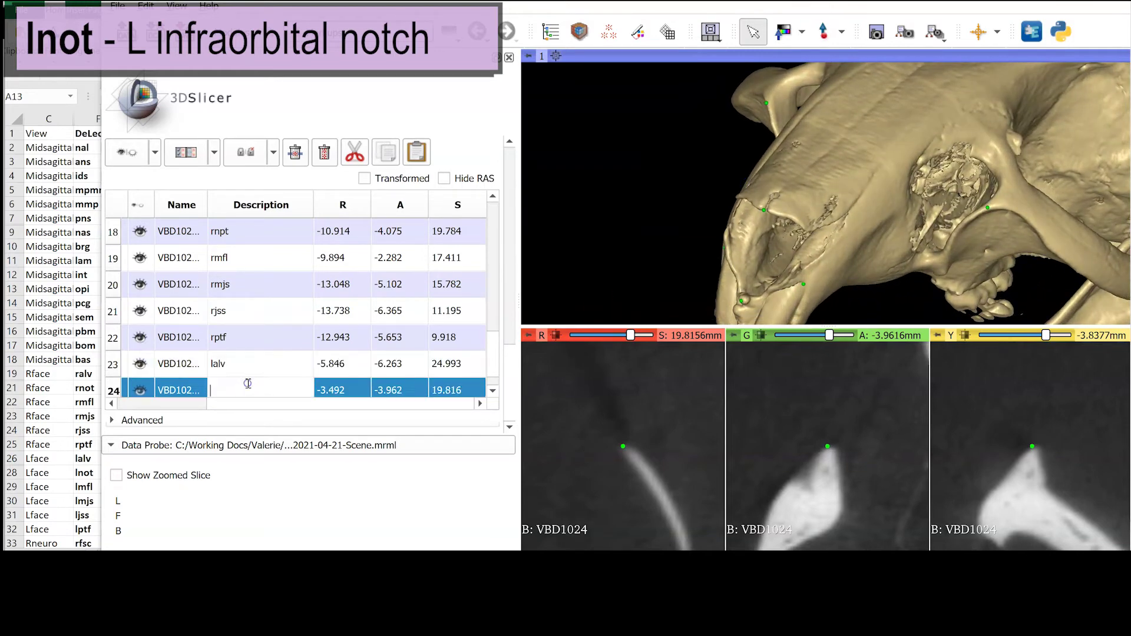
{"action": "key", "text": "Return"}
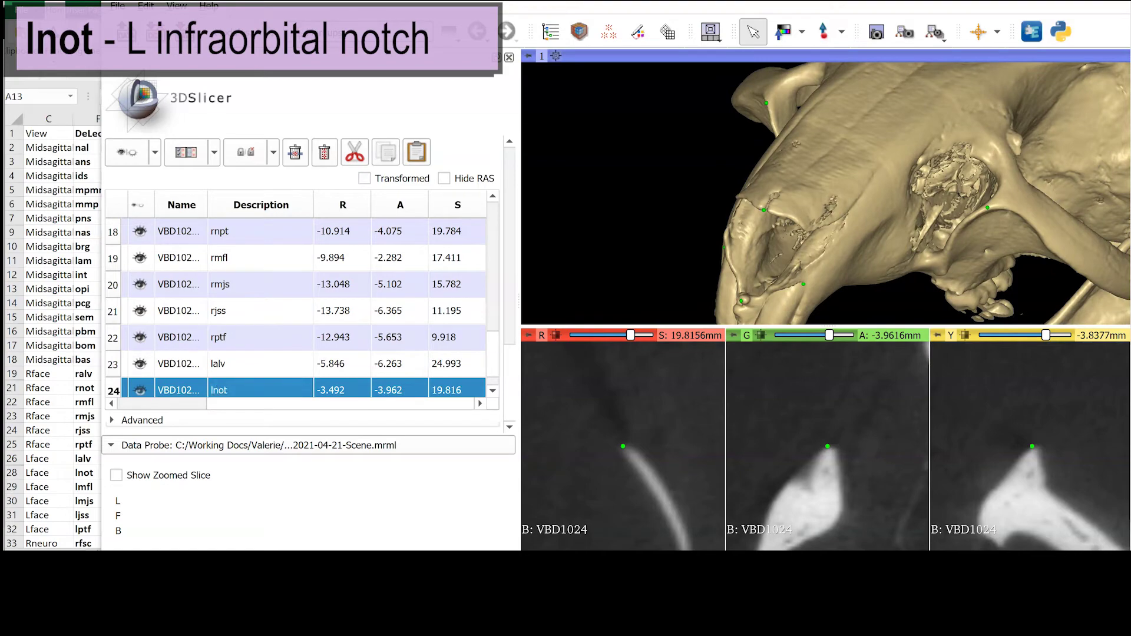
Step: Place a landmark at the left maxilla-frontal-lacrimal suture junction and centre the slice views on it
{"action": "left_click_drag", "start_coordinate": [973, 246], "coordinate": [751, 174]}
{"action": "left_click", "coordinate": [823, 32]}
{"action": "scroll", "coordinate": [733, 212], "scroll_direction": "up", "scroll_amount": 3}
{"action": "left_click", "coordinate": [752, 30]}
{"action": "left_click_drag", "start_coordinate": [699, 227], "coordinate": [736, 237]}
{"action": "left_click_drag", "start_coordinate": [819, 260], "coordinate": [774, 261]}
{"action": "left_click", "coordinate": [823, 32]}
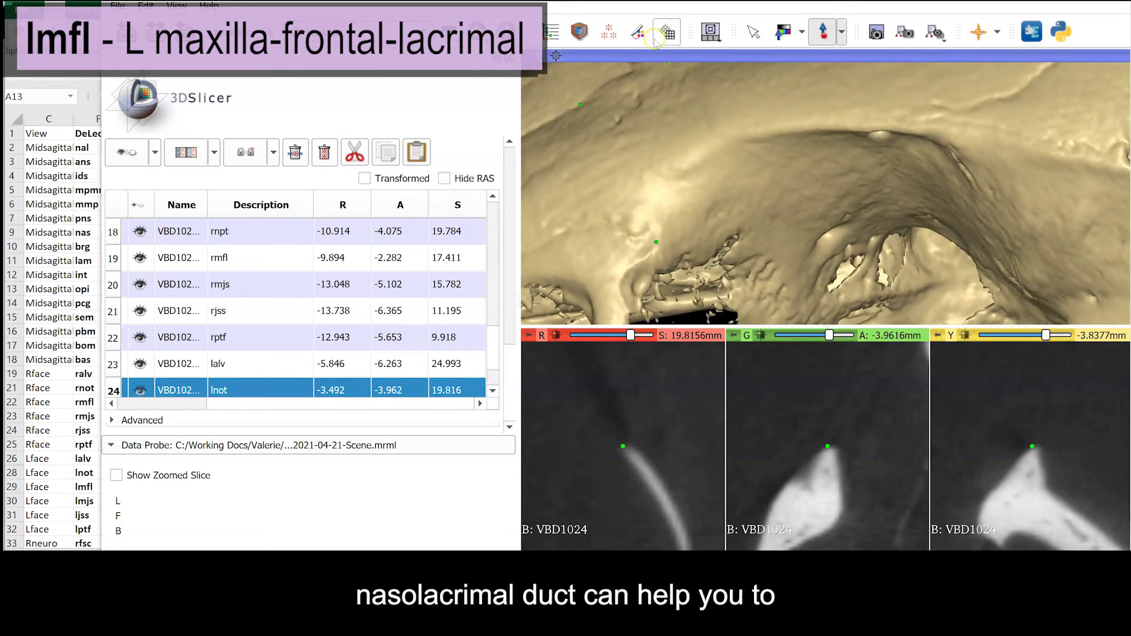
{"action": "left_click", "coordinate": [656, 246]}
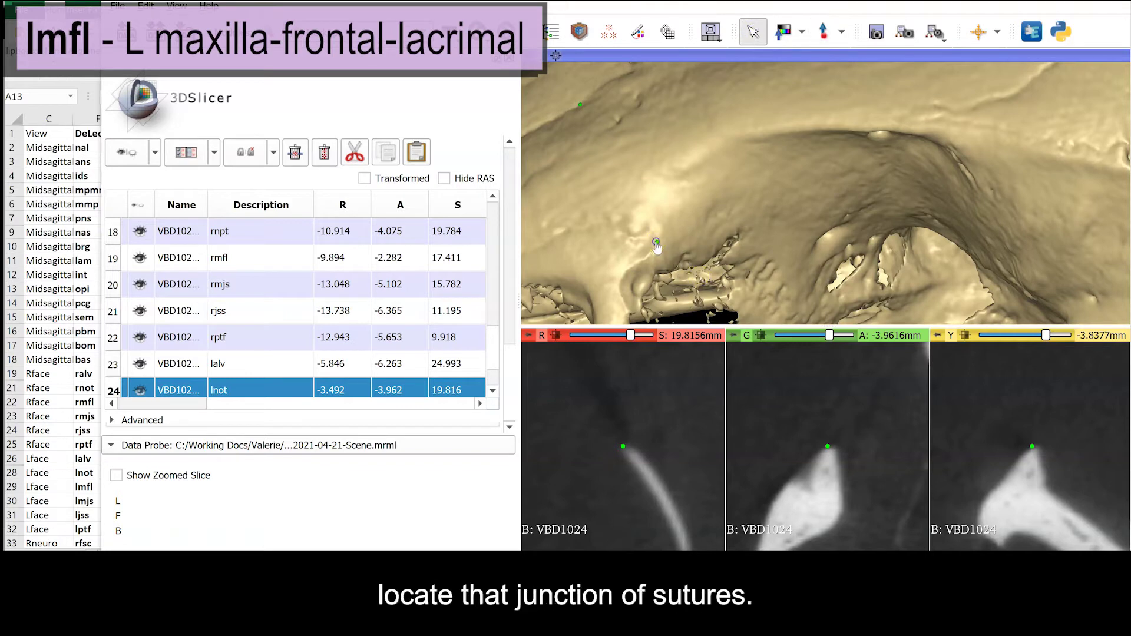
{"action": "left_click", "coordinate": [657, 245]}
Step: Check the left maxilla-frontal-lacrimal landmark in the orthogonal slices and enter lmfl as its description
{"action": "scroll", "coordinate": [1077, 479], "scroll_direction": "down", "scroll_amount": 3}
{"action": "scroll", "coordinate": [1076, 476], "scroll_direction": "down", "scroll_amount": 2}
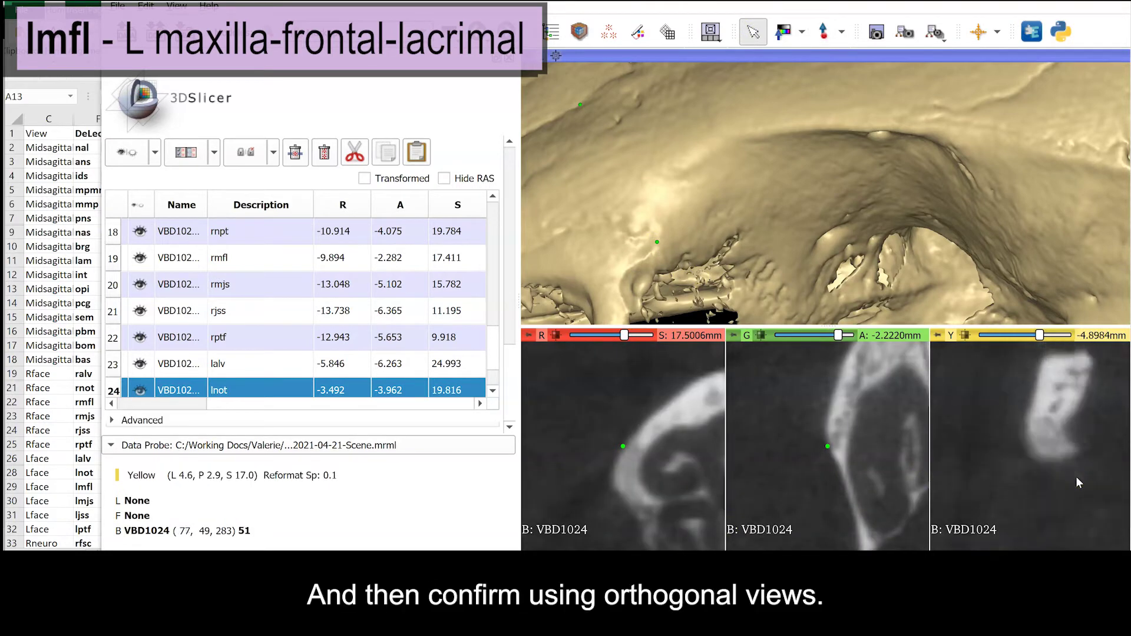
{"action": "scroll", "coordinate": [875, 465], "scroll_direction": "down", "scroll_amount": 2}
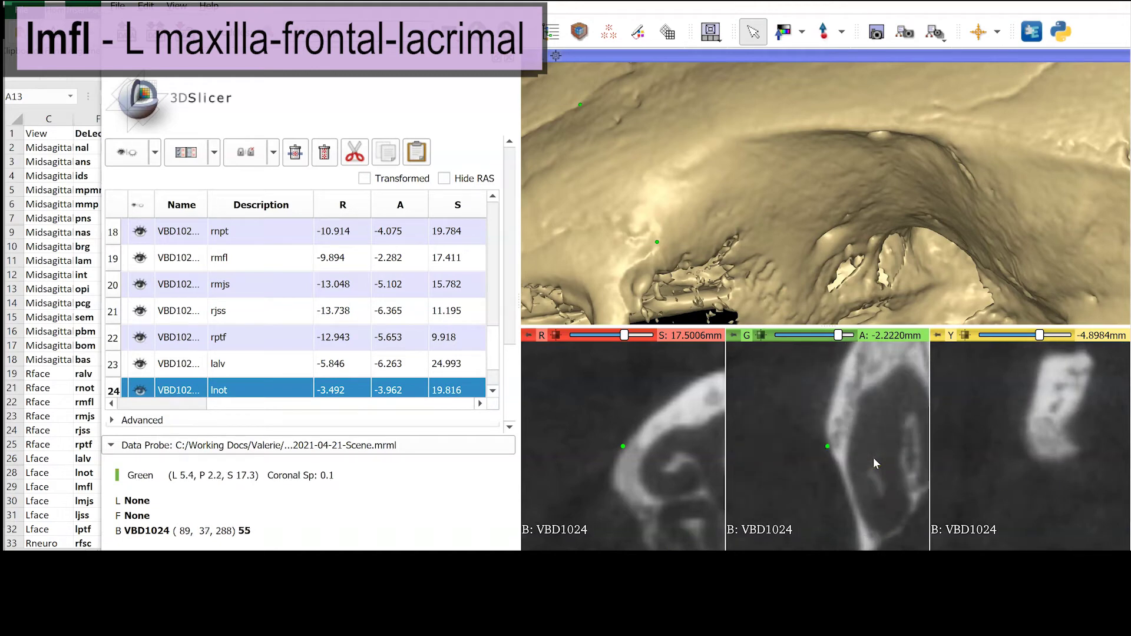
{"action": "scroll", "coordinate": [873, 458], "scroll_direction": "up", "scroll_amount": 2}
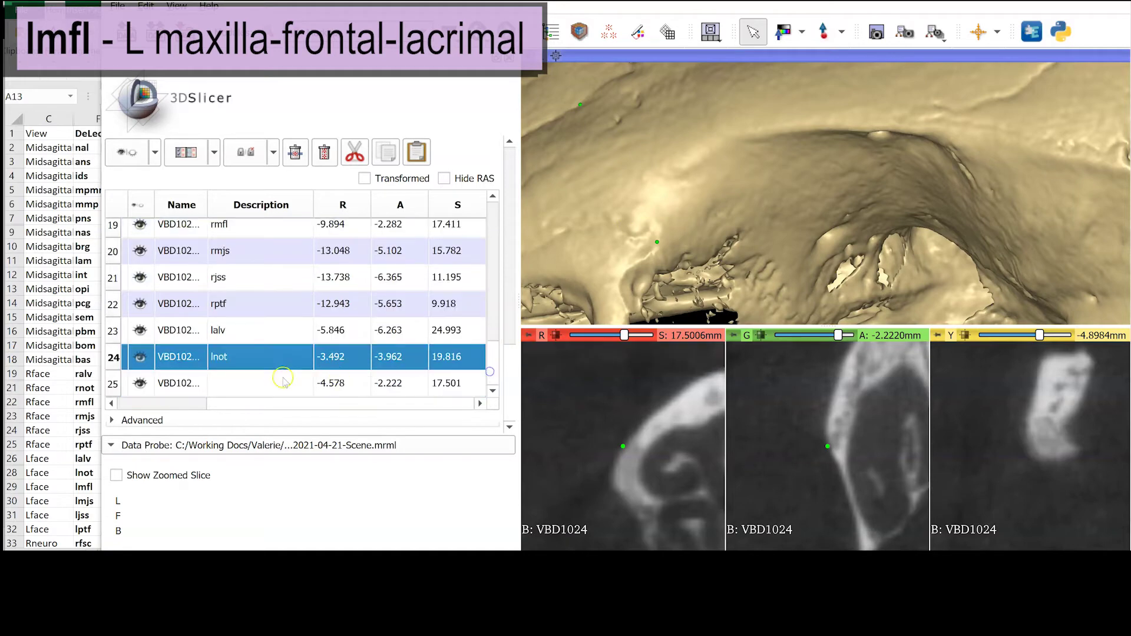
{"action": "double_click", "coordinate": [244, 382]}
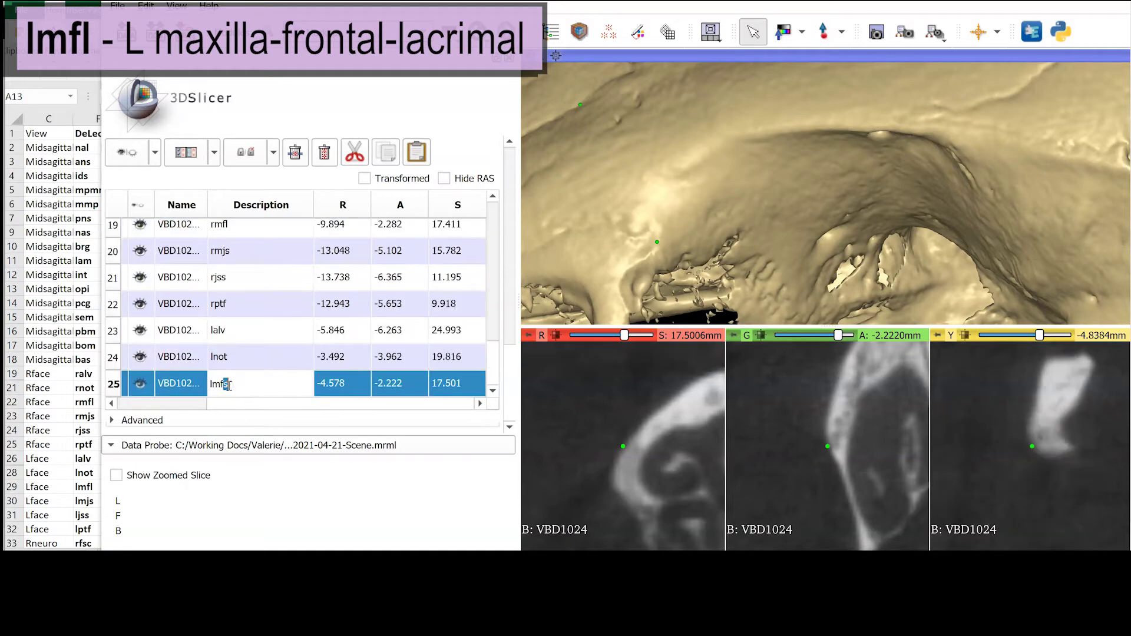
{"action": "key", "text": "Return"}
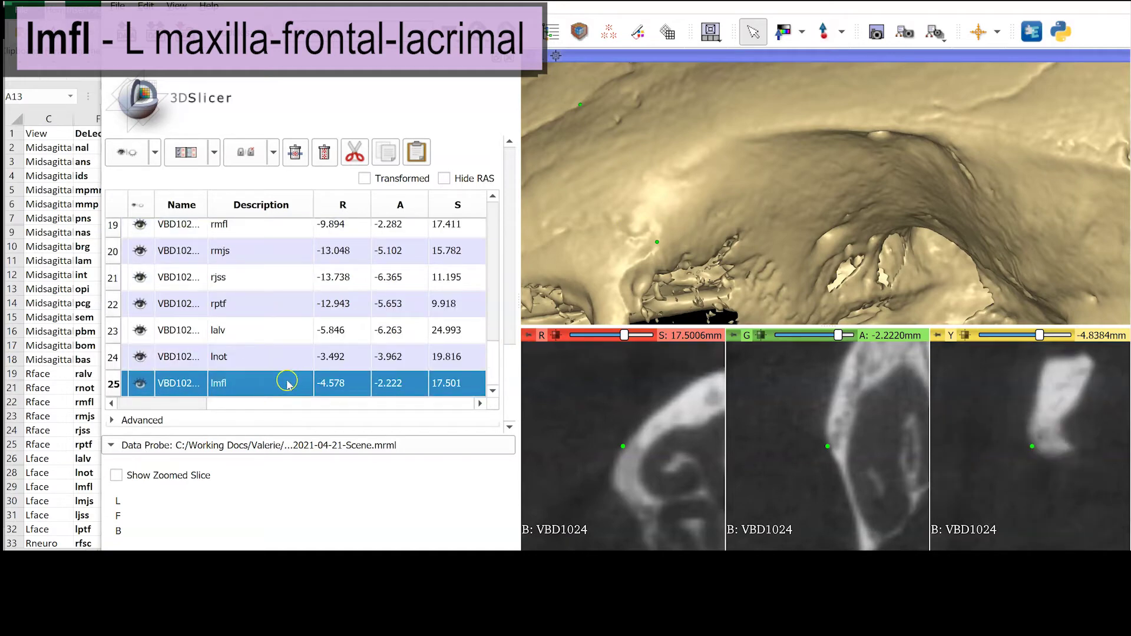
Step: Place a landmark on the superior edge of the left maxilla-jugal suture and centre the slice views on it
{"action": "middle_click_drag", "start_coordinate": [812, 246], "coordinate": [819, 218]}
{"action": "left_click_drag", "start_coordinate": [819, 221], "coordinate": [810, 206]}
{"action": "left_click", "coordinate": [824, 31]}
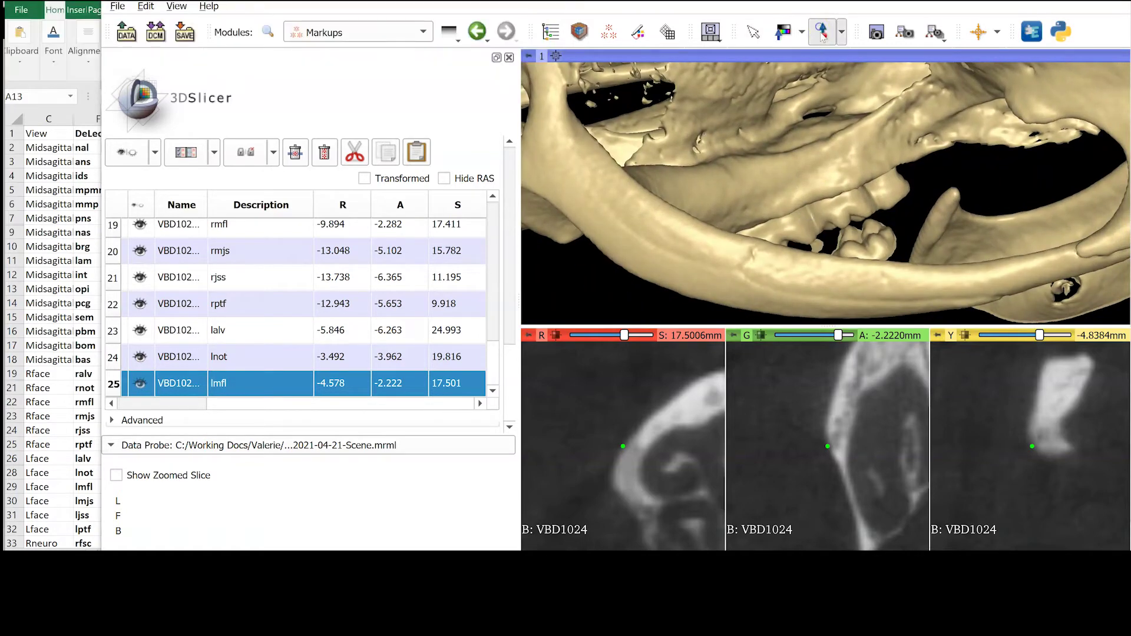
{"action": "left_click", "coordinate": [766, 247]}
{"action": "left_click", "coordinate": [753, 32]}
{"action": "left_click_drag", "start_coordinate": [793, 236], "coordinate": [859, 265]}
{"action": "middle_click_drag", "start_coordinate": [859, 265], "coordinate": [723, 58]}
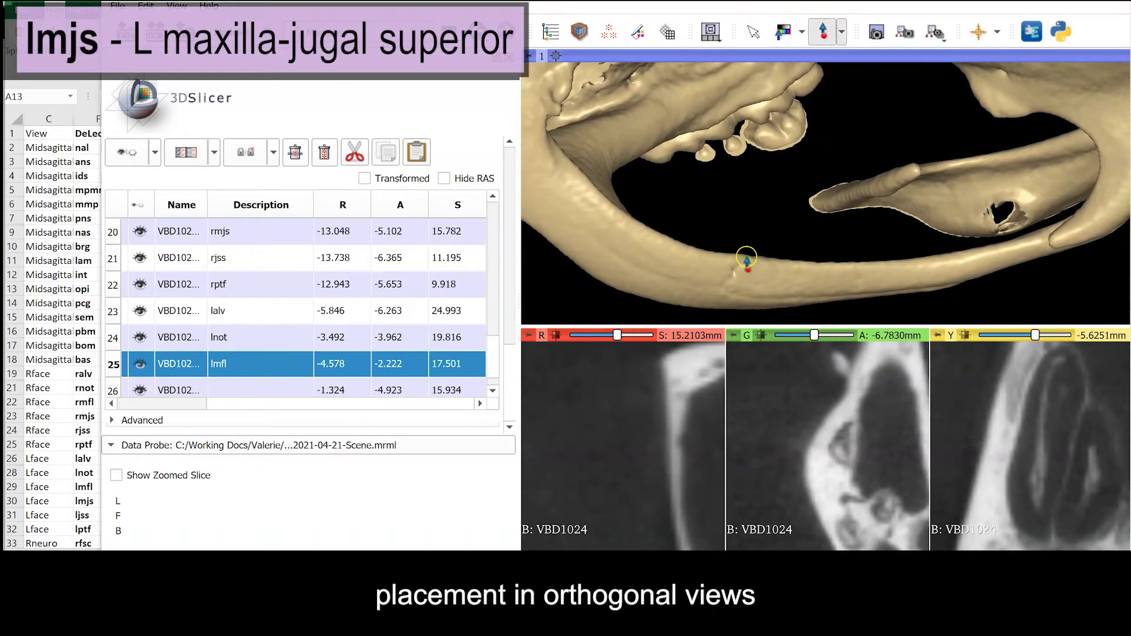
{"action": "left_click", "coordinate": [746, 262]}
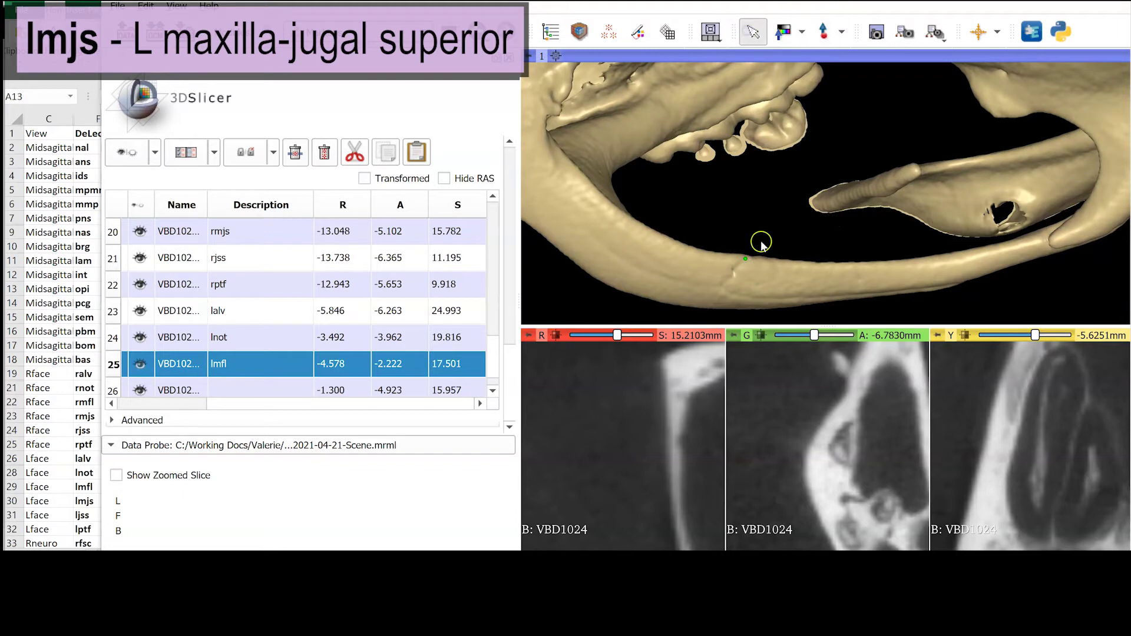
{"action": "left_click", "coordinate": [746, 260]}
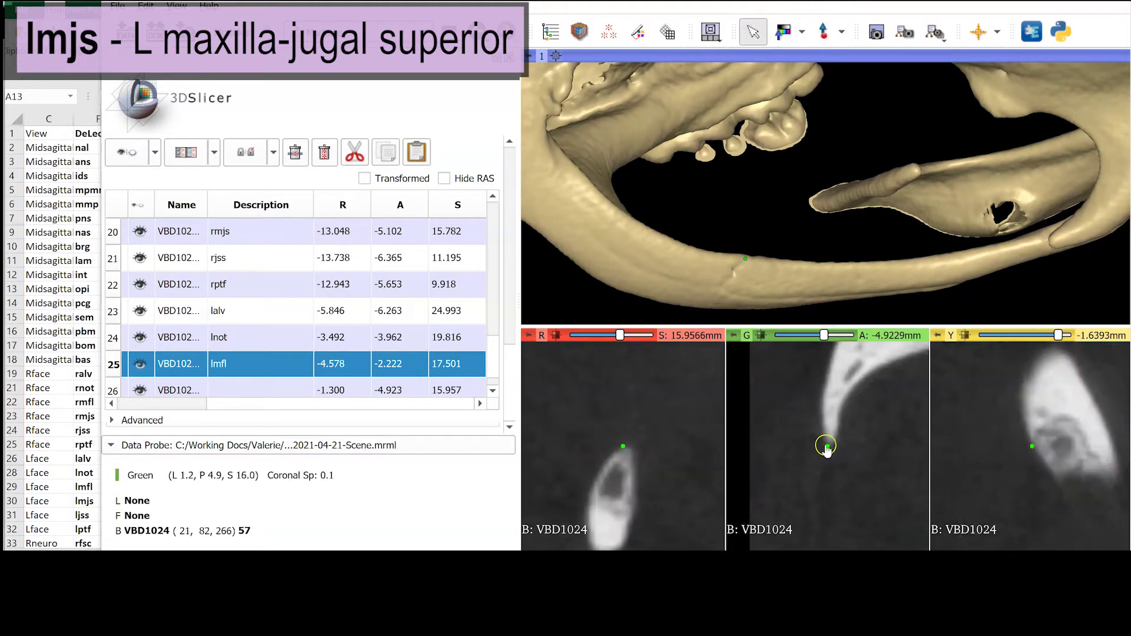
Step: Nudge the left maxilla-jugal landmark onto the bone edge in the green and yellow slices and enter lmjs as its description
{"action": "left_click_drag", "start_coordinate": [829, 449], "coordinate": [830, 452]}
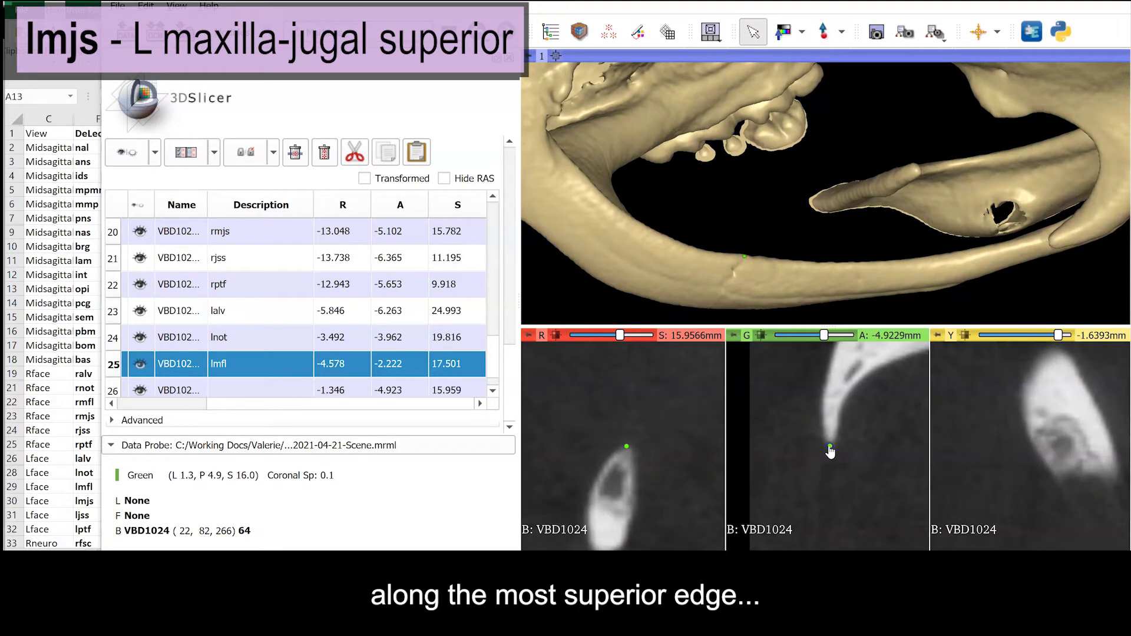
{"action": "left_click", "coordinate": [831, 452]}
{"action": "left_click_drag", "start_coordinate": [1033, 451], "coordinate": [1033, 450]}
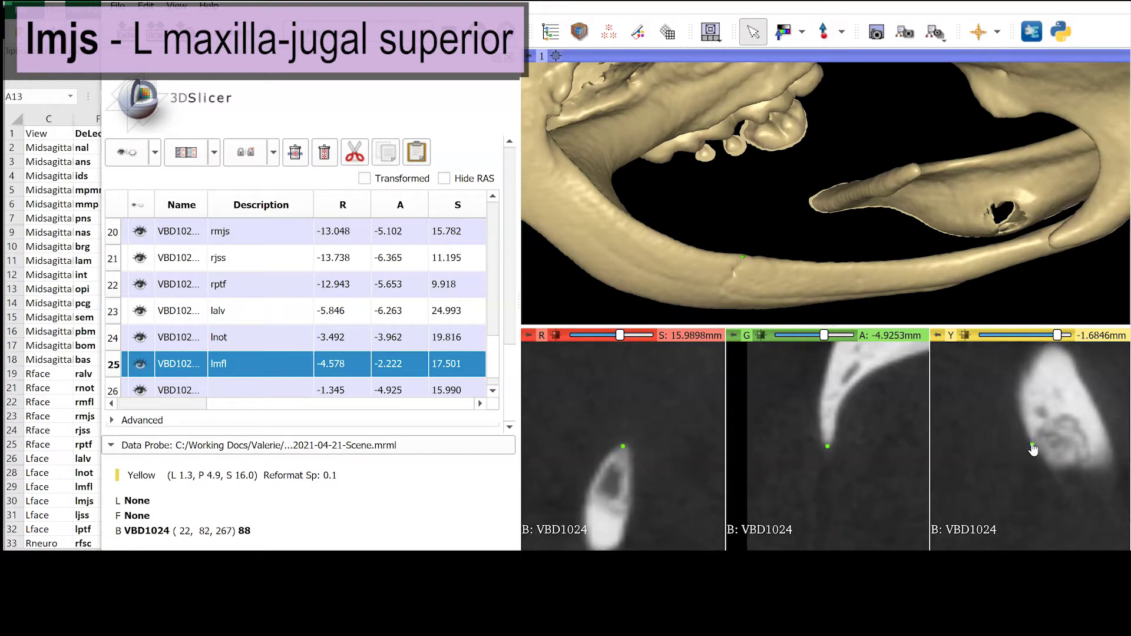
{"action": "left_click", "coordinate": [744, 258]}
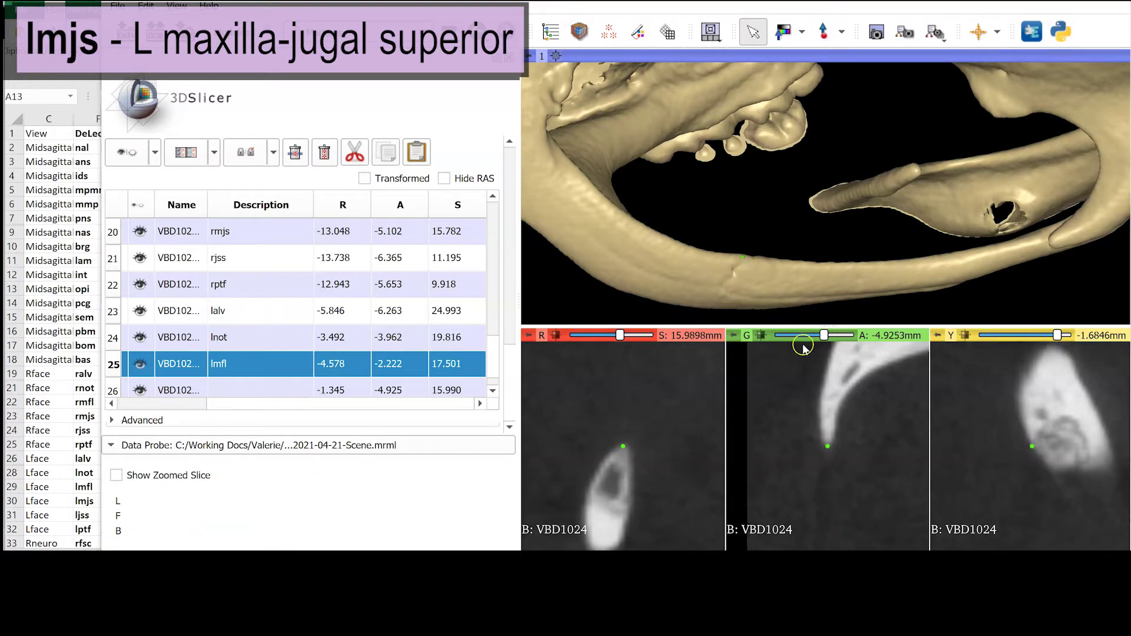
{"action": "left_click", "coordinate": [174, 380]}
{"action": "left_click", "coordinate": [361, 384]}
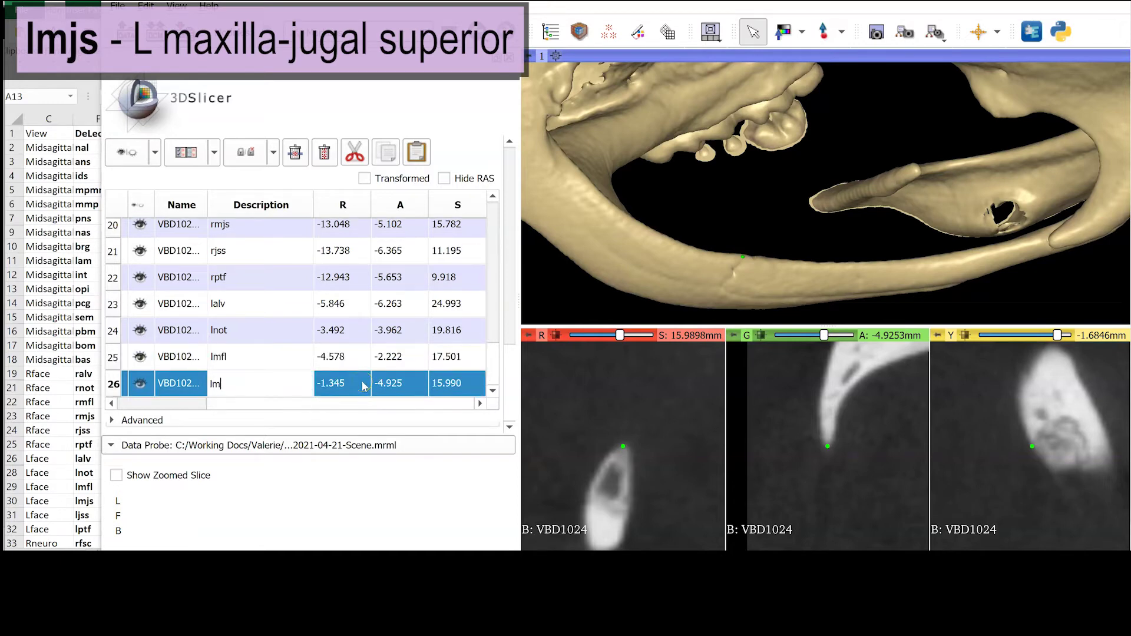
{"action": "left_click", "coordinate": [359, 398]}
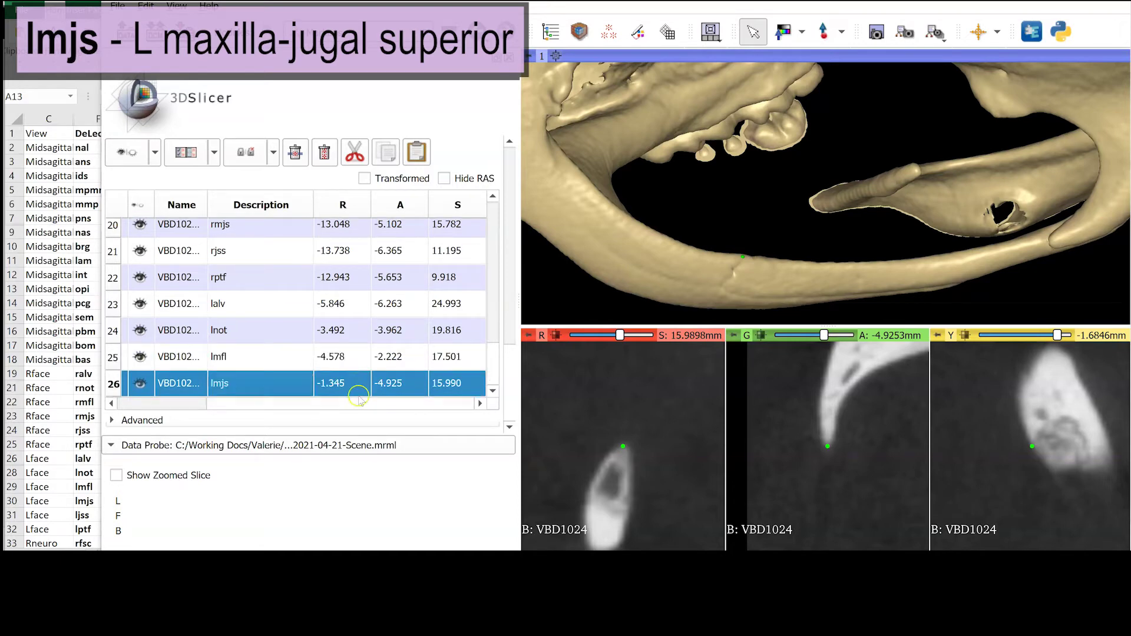
Step: Place a landmark on the superior edge of the left jugal-squamosal suture and centre the slice views on it
{"action": "left_click", "coordinate": [823, 31]}
{"action": "left_click", "coordinate": [1055, 242]}
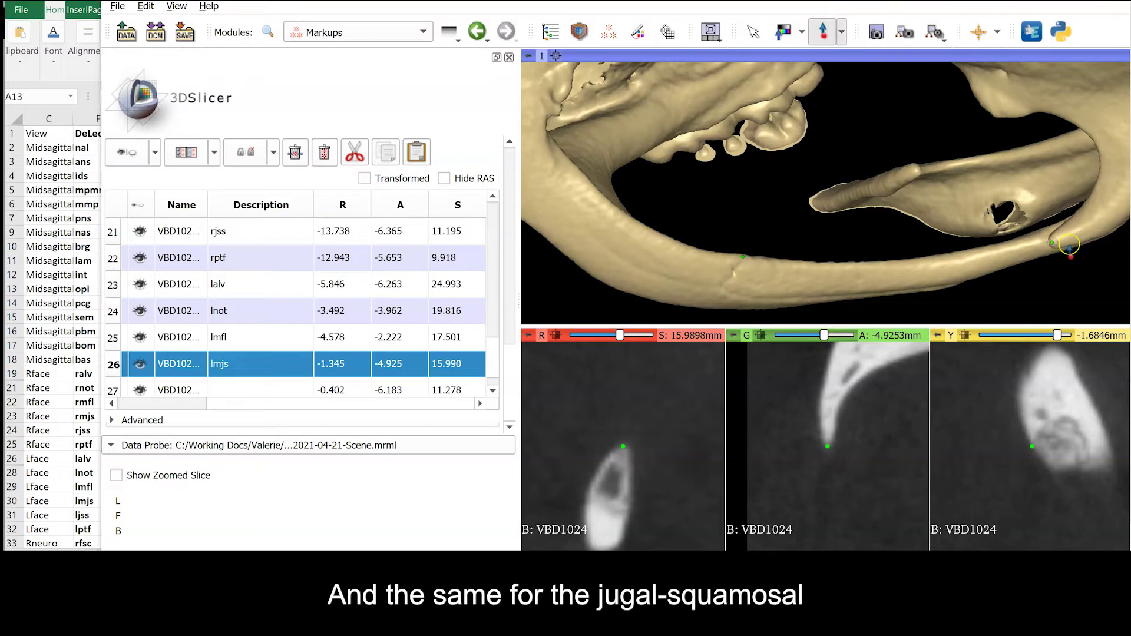
{"action": "right_click", "coordinate": [1070, 246]}
{"action": "left_click", "coordinate": [1052, 244]}
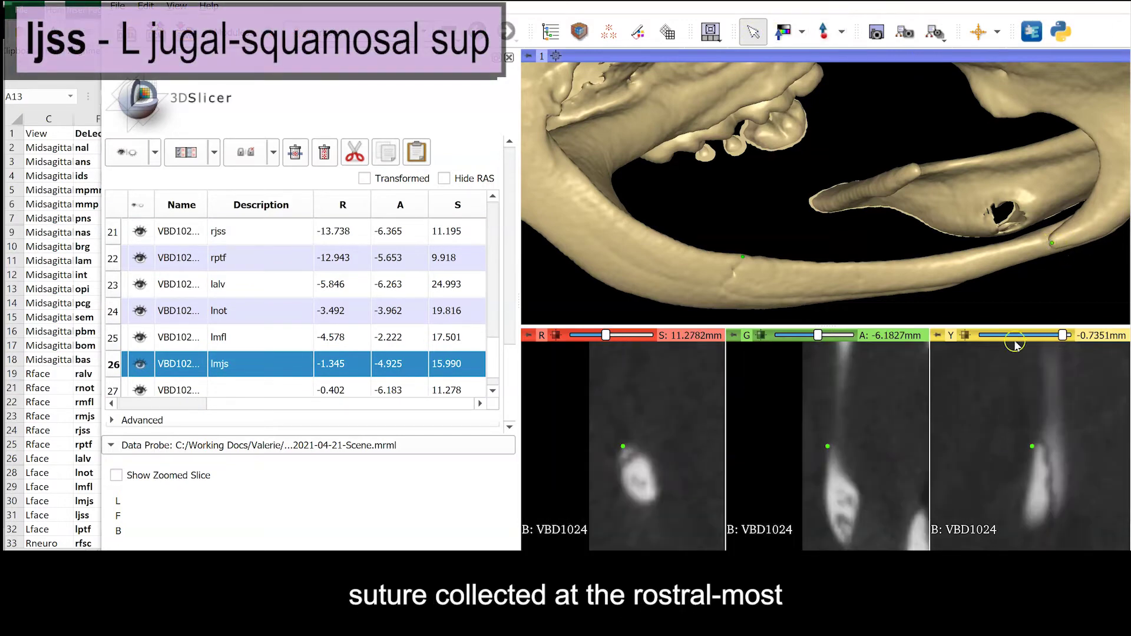
Step: Adjust the left jugal-squamosal landmark to the bone tip in the slice views and enter ljss as its description
{"action": "left_click_drag", "start_coordinate": [1034, 449], "coordinate": [1036, 448]}
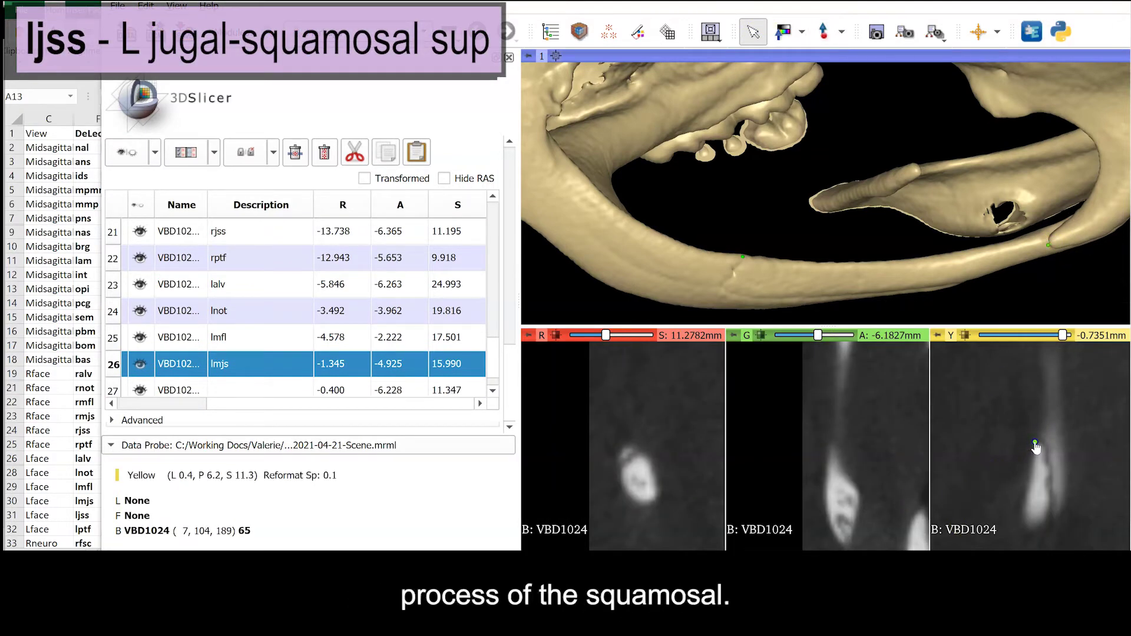
{"action": "left_click", "coordinate": [1036, 443]}
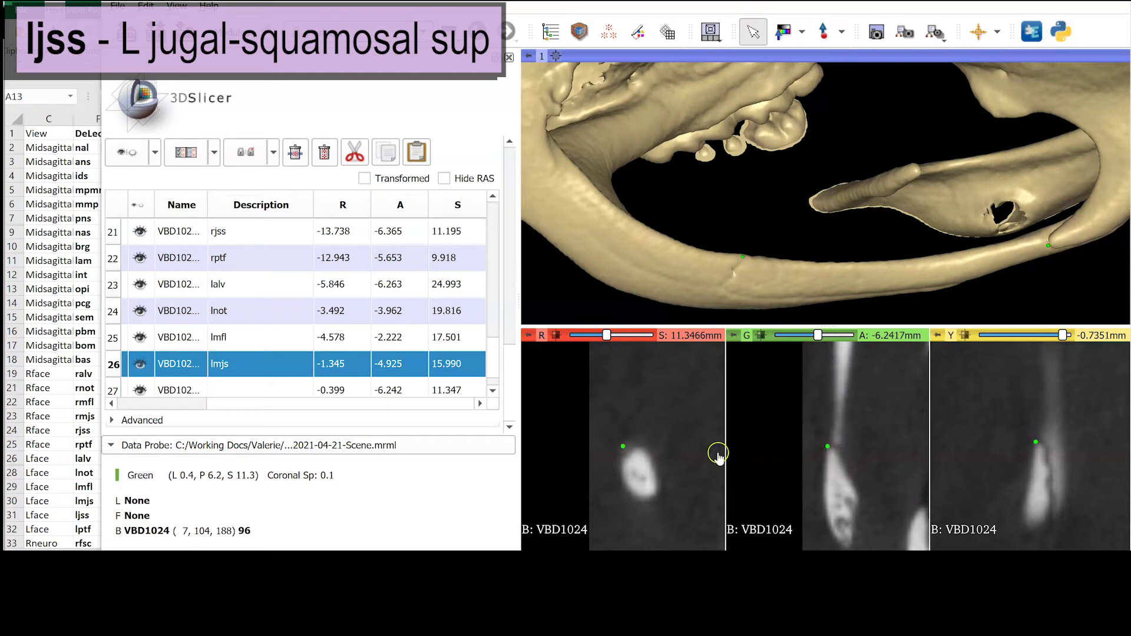
{"action": "left_click", "coordinate": [634, 445]}
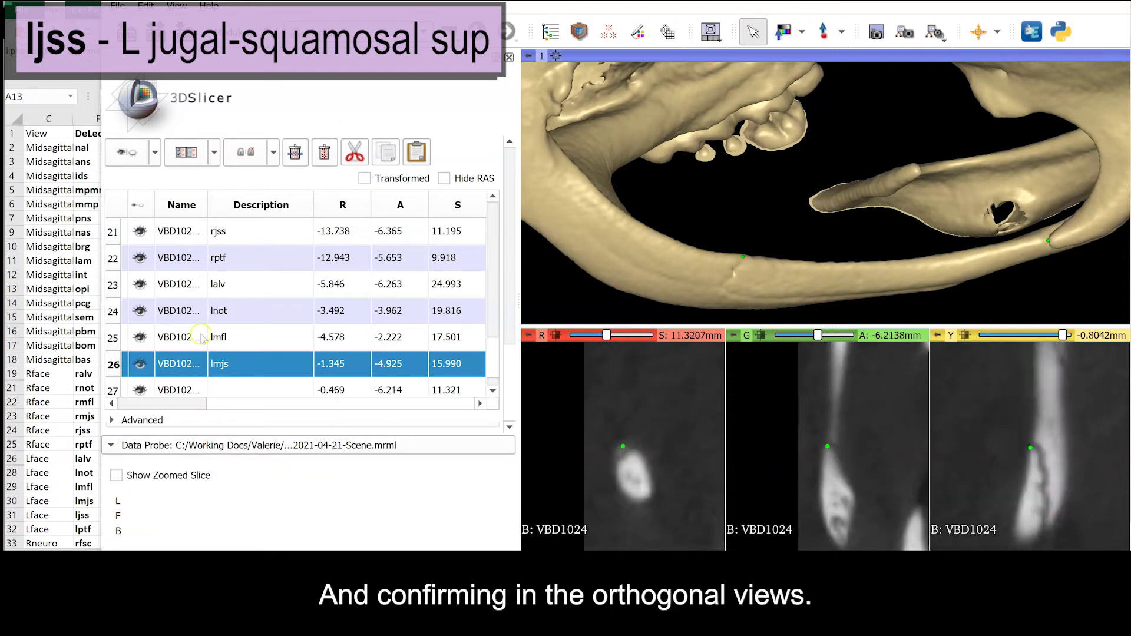
{"action": "double_click", "coordinate": [234, 393]}
{"action": "type", "text": "ljss"}
{"action": "key", "text": "Return"}
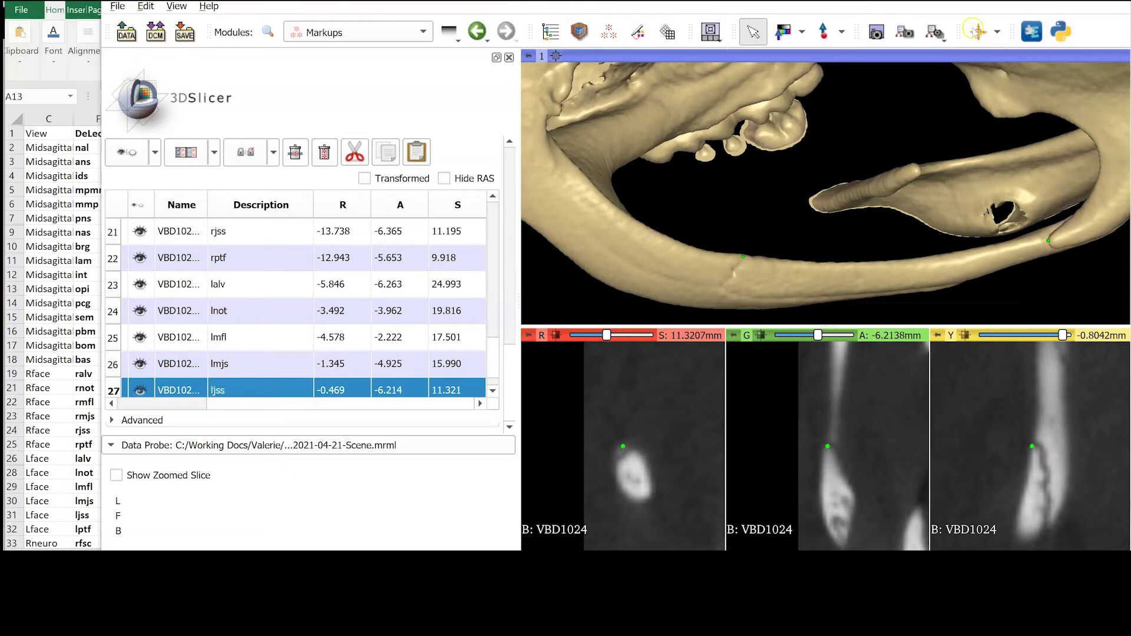
Step: Place a landmark at the left posterior temporal fossa and shift it along the bone edge in the red slice
{"action": "left_click", "coordinate": [823, 31]}
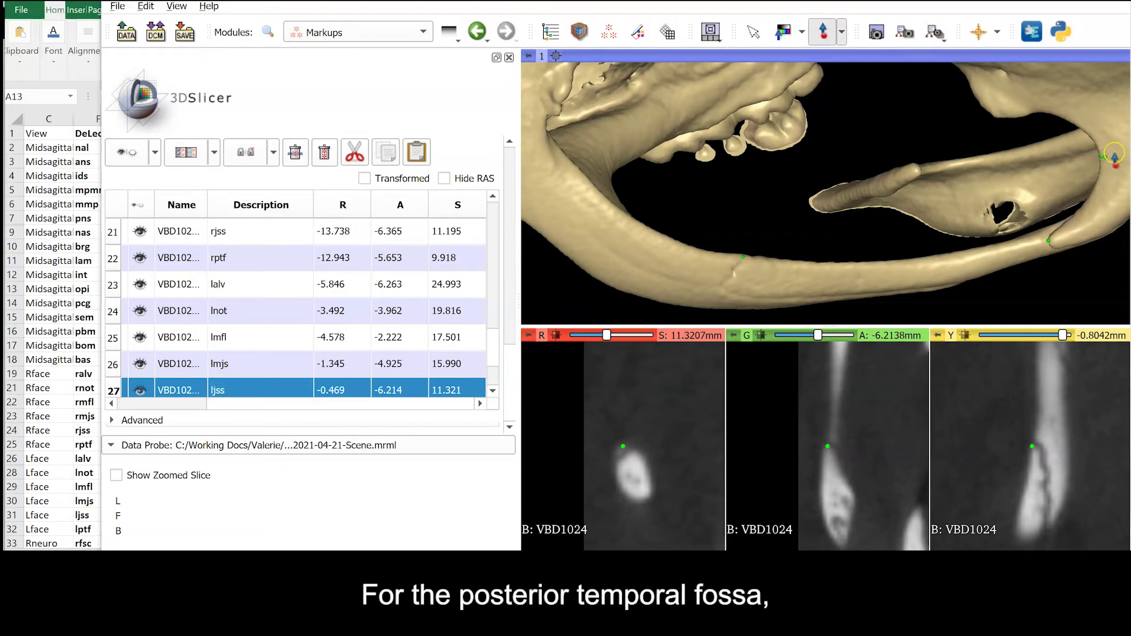
{"action": "left_click", "coordinate": [1102, 158]}
{"action": "left_click", "coordinate": [624, 447]}
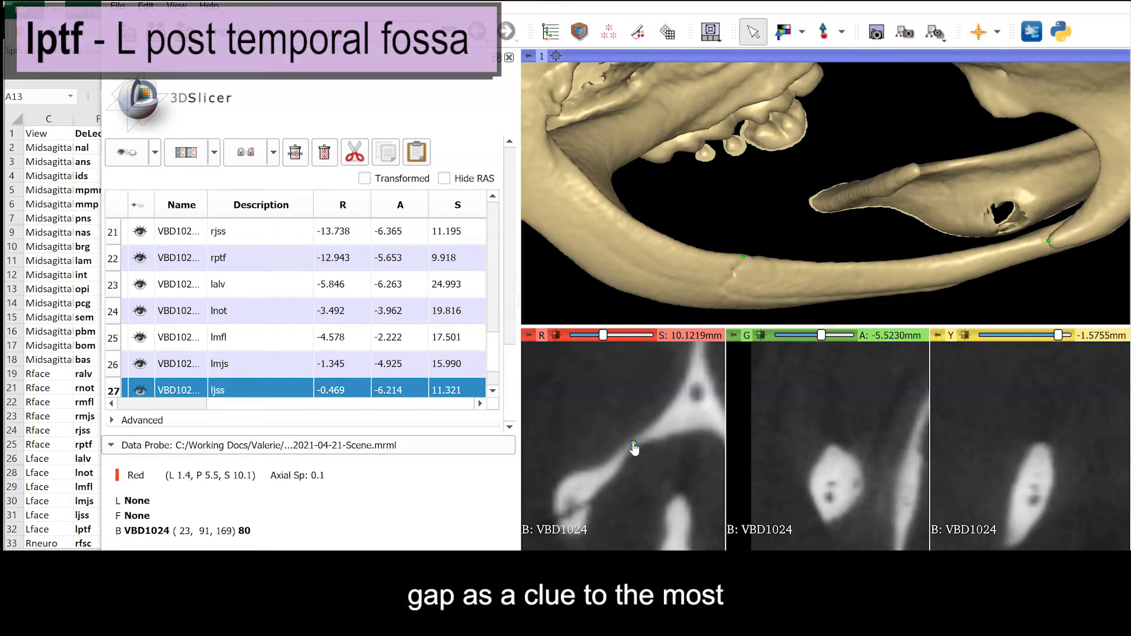
{"action": "left_click", "coordinate": [633, 444]}
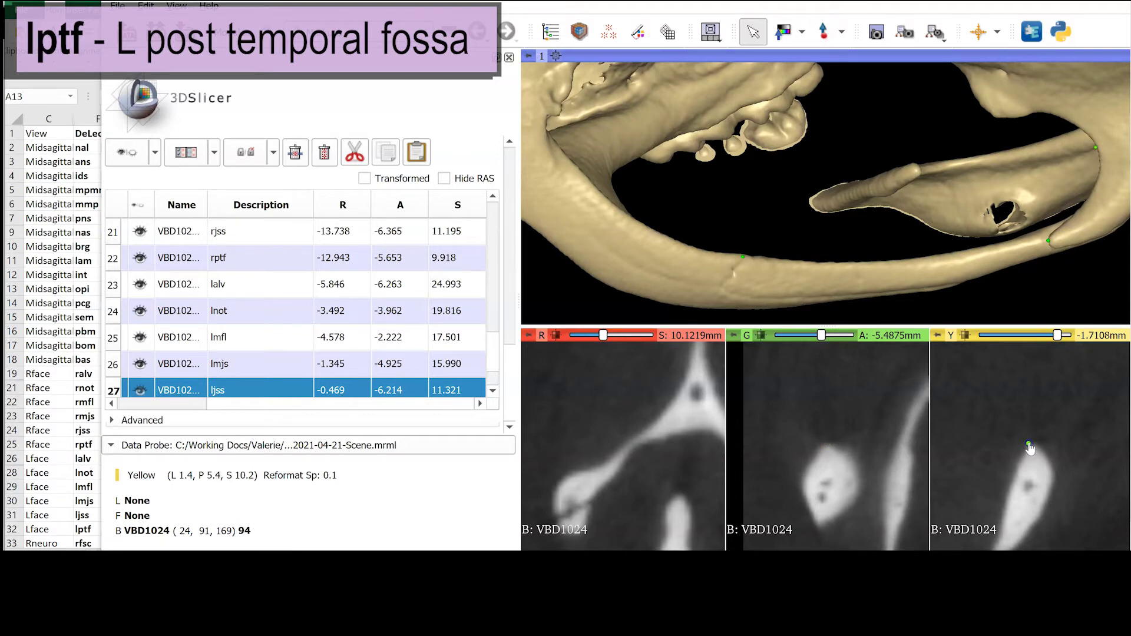
Step: Fine-tune the left posterior temporal fossa landmark to the point of maximum curvature in the yellow and red slices
{"action": "left_click", "coordinate": [1030, 448]}
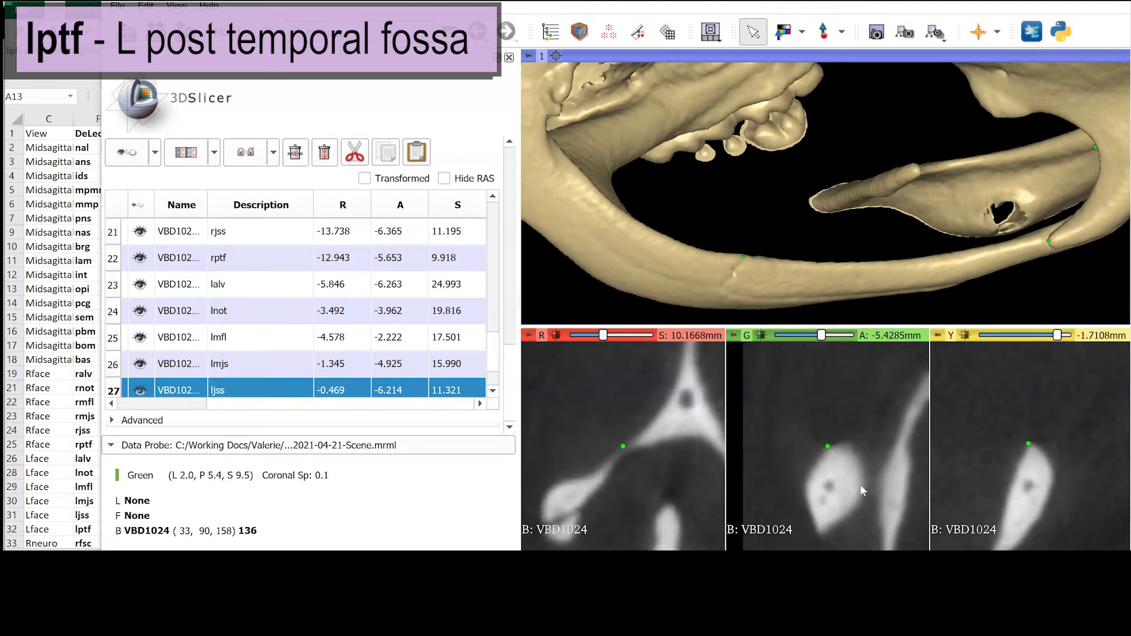
{"action": "left_click", "coordinate": [624, 448]}
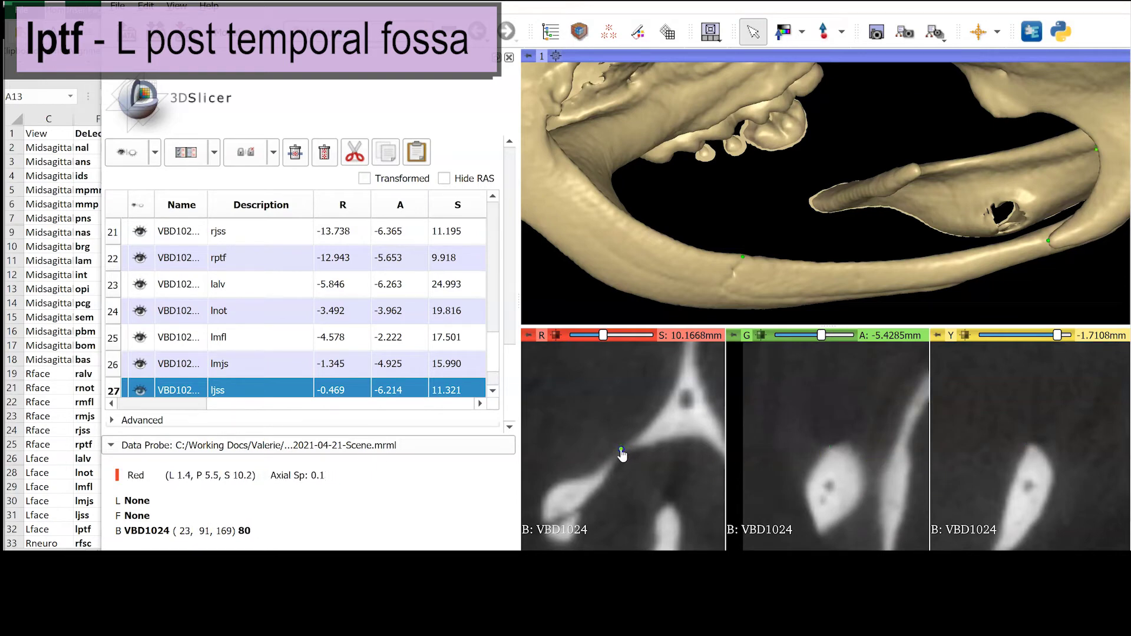
{"action": "left_click", "coordinate": [622, 450]}
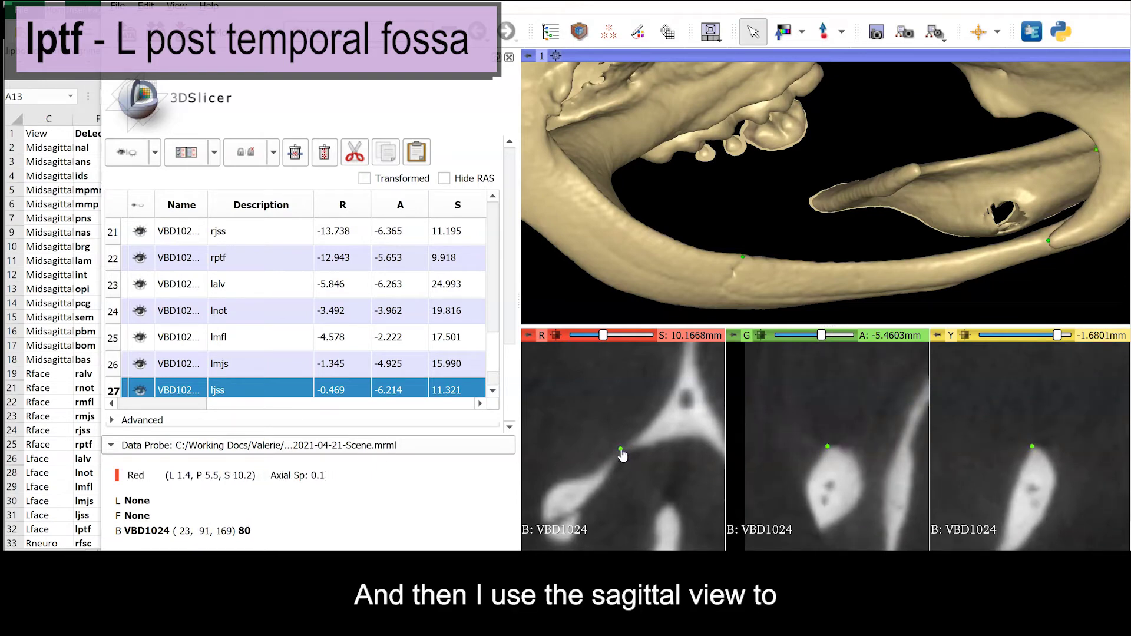
{"action": "left_click_drag", "start_coordinate": [902, 205], "coordinate": [850, 235]}
{"action": "left_click", "coordinate": [1028, 448]}
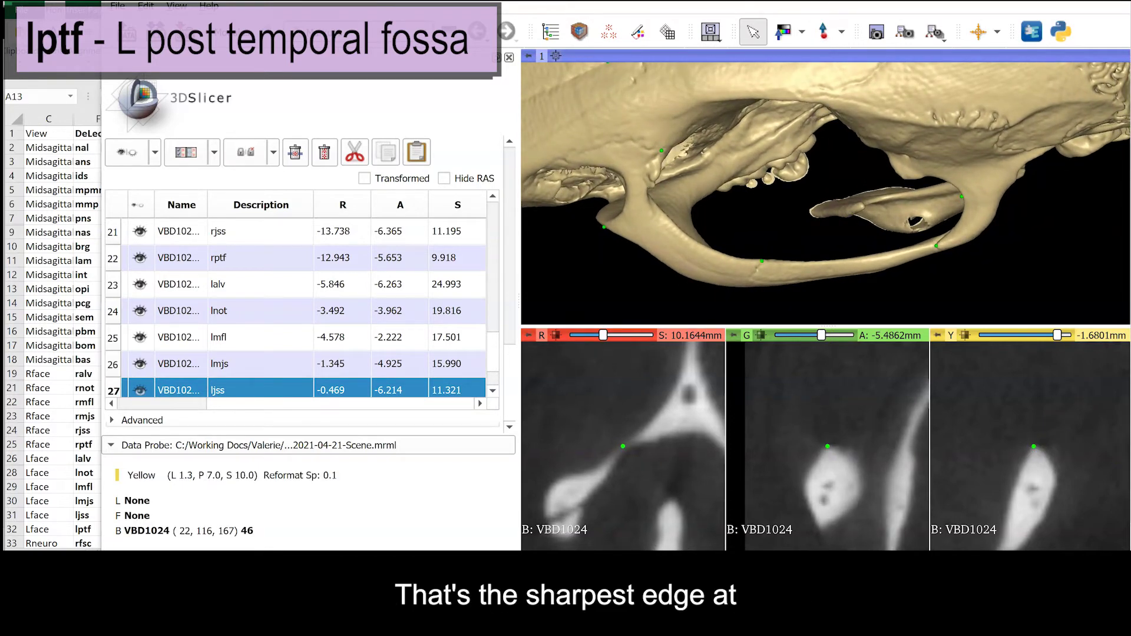
Step: Enter lptf as the description of the left posterior temporal fossa landmark
{"action": "left_click", "coordinate": [281, 390]}
{"action": "left_click", "coordinate": [492, 390]}
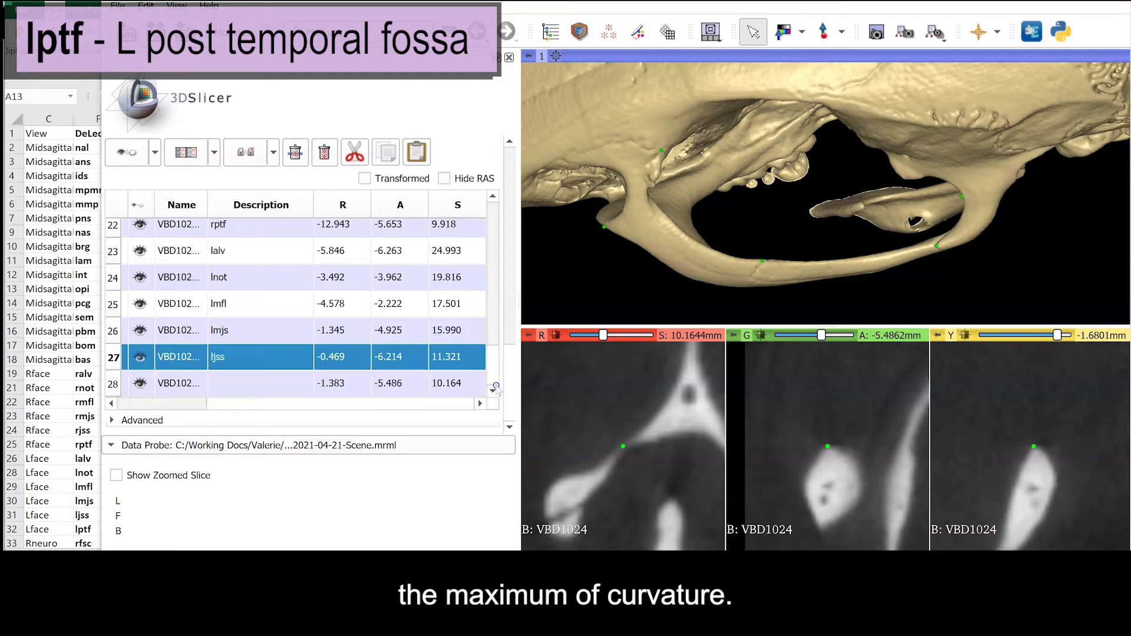
{"action": "left_click", "coordinate": [260, 386]}
{"action": "type", "text": "lptf"}
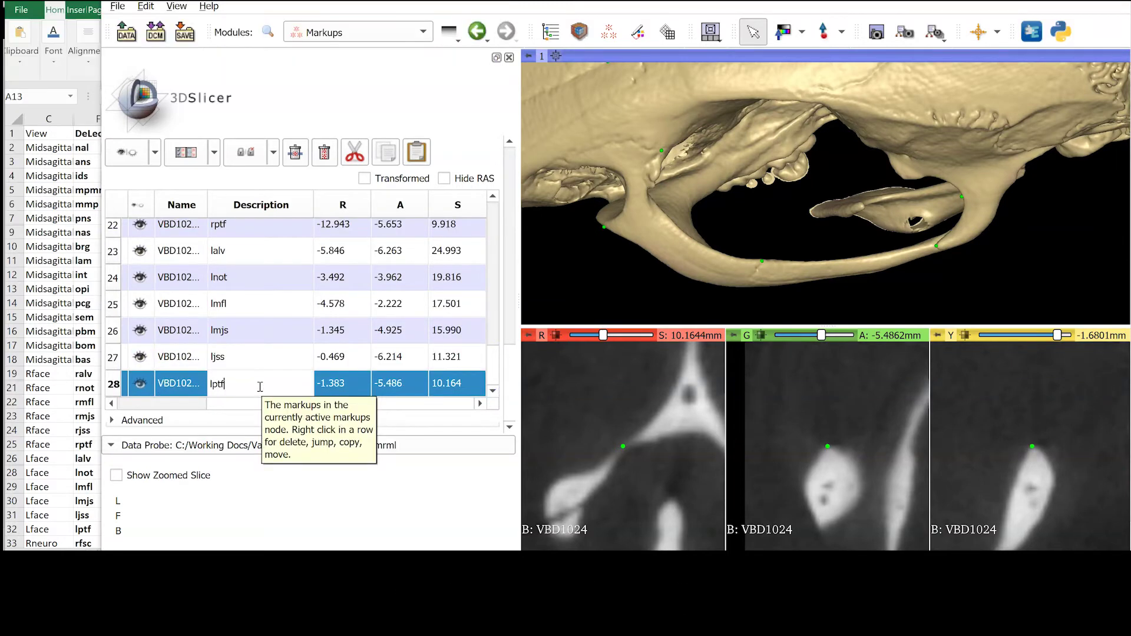
{"action": "key", "text": "Return"}
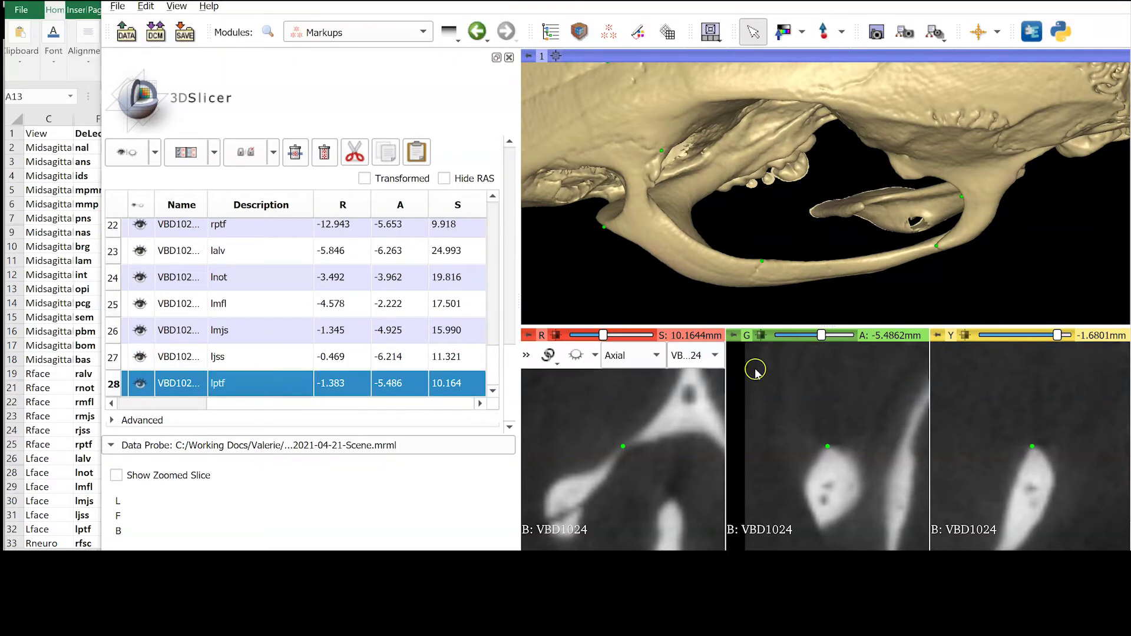
Step: Place a landmark on the 3D skull where the right frontosquamosal suture projects onto the temporal crest
{"action": "left_click_drag", "start_coordinate": [594, 301], "coordinate": [724, 171]}
{"action": "middle_click_drag", "start_coordinate": [694, 155], "coordinate": [709, 337]}
{"action": "left_click_drag", "start_coordinate": [652, 176], "coordinate": [672, 252]}
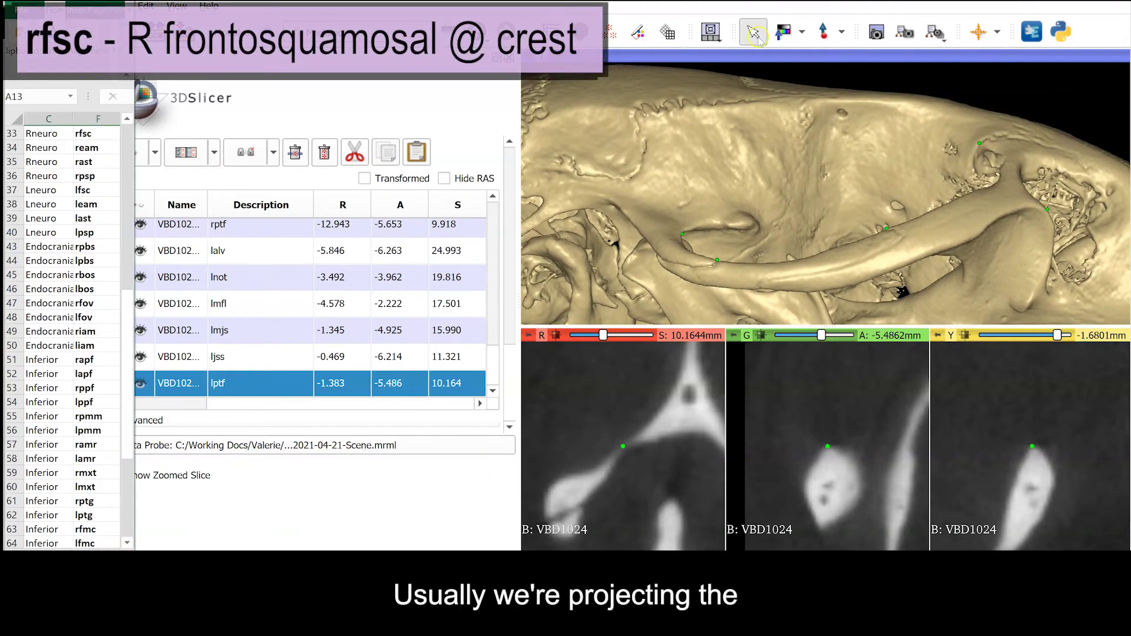
{"action": "left_click", "coordinate": [754, 162]}
{"action": "left_click_drag", "start_coordinate": [725, 158], "coordinate": [704, 192]}
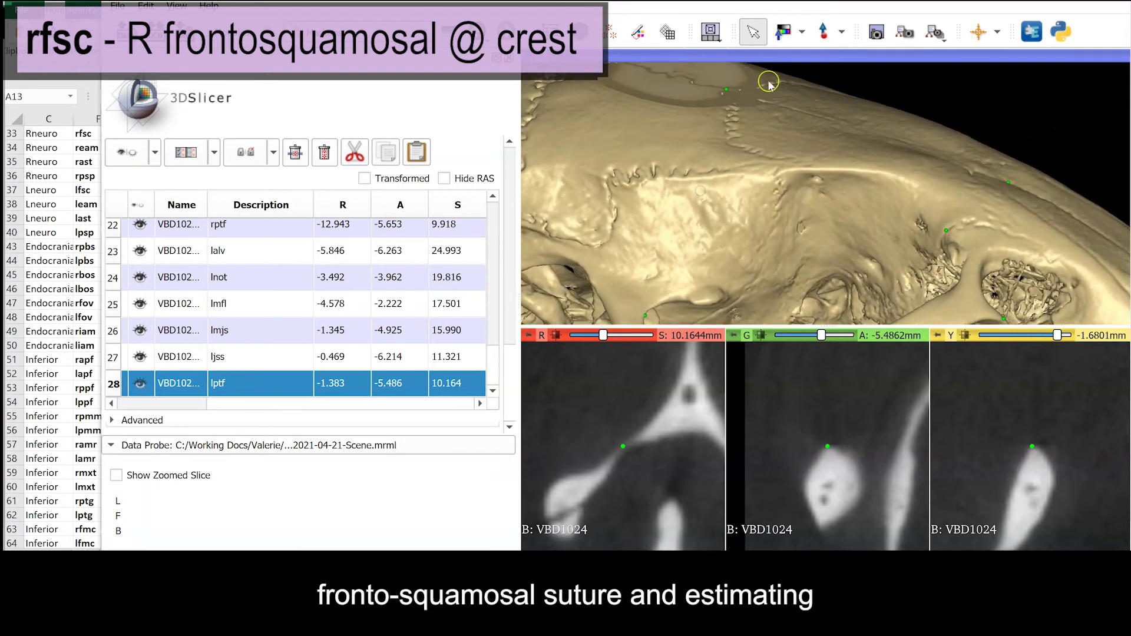
{"action": "left_click", "coordinate": [824, 32]}
{"action": "left_click", "coordinate": [770, 247]}
{"action": "left_click_drag", "start_coordinate": [771, 246], "coordinate": [775, 186]}
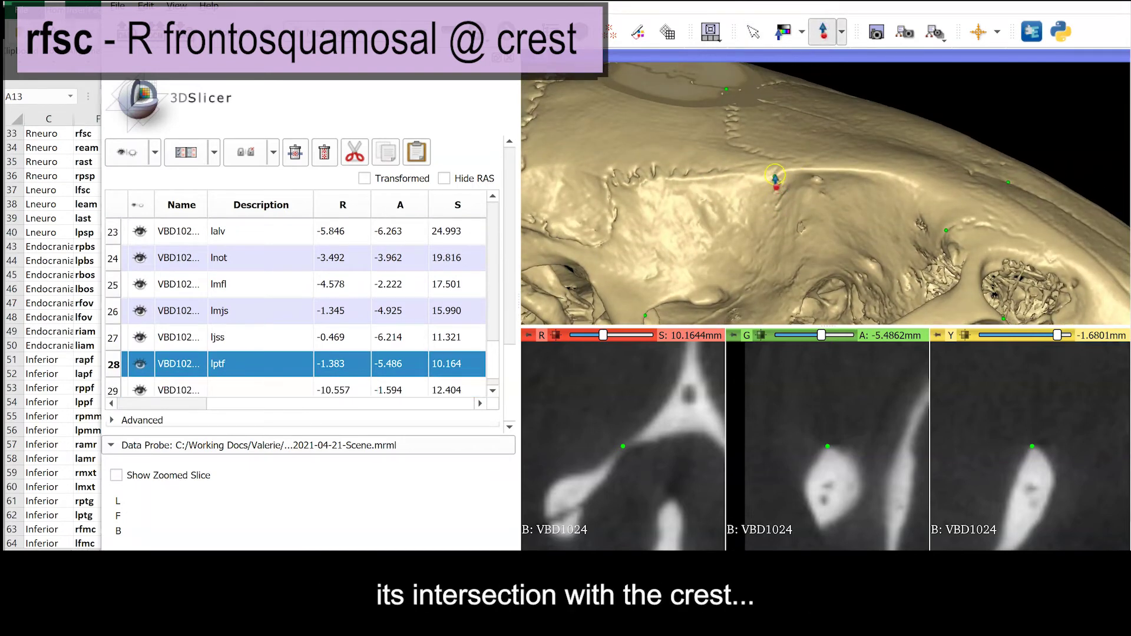
Step: Align the right frontosquamosal landmark with the crest, centre the slice views on it and enter rfsc as its description
{"action": "left_click", "coordinate": [753, 32]}
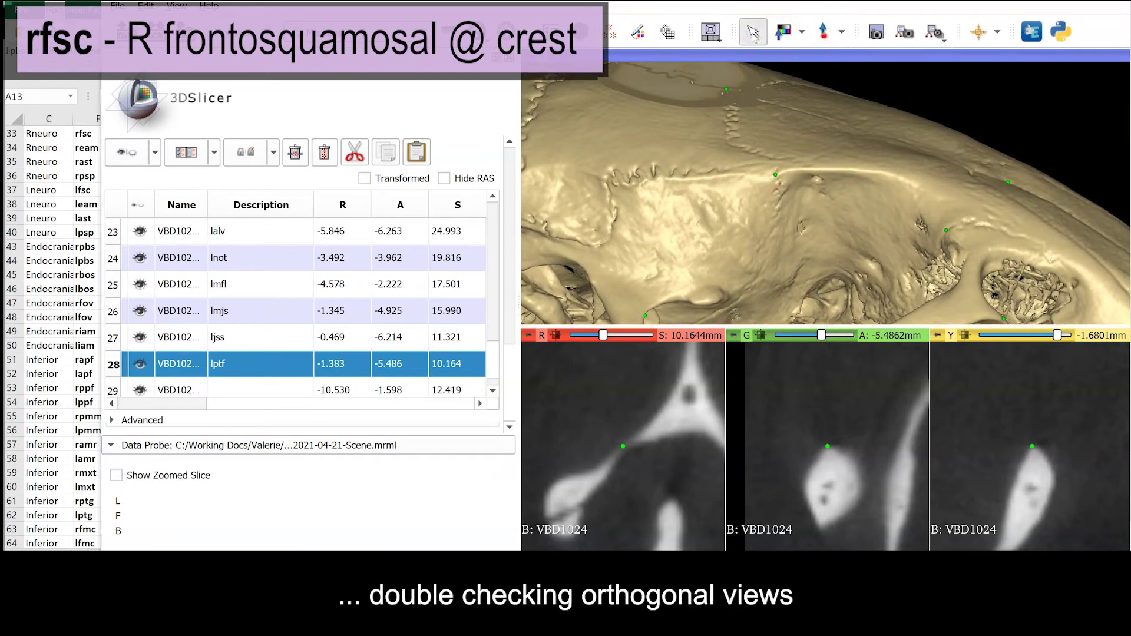
{"action": "left_click", "coordinate": [777, 181]}
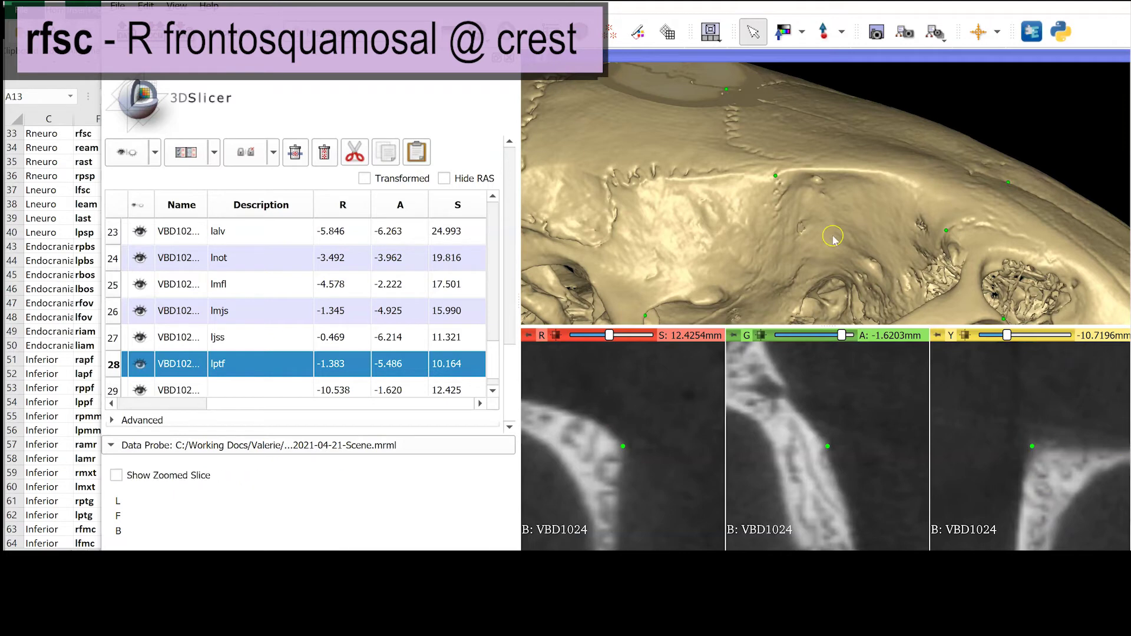
{"action": "double_click", "coordinate": [231, 390]}
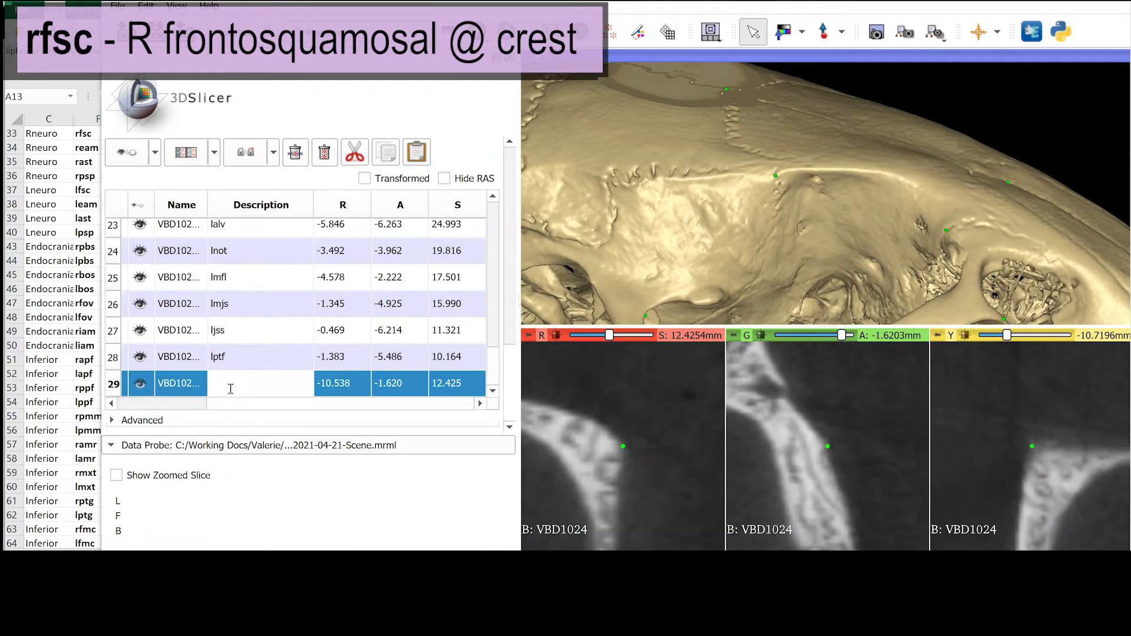
{"action": "left_click", "coordinate": [230, 391]}
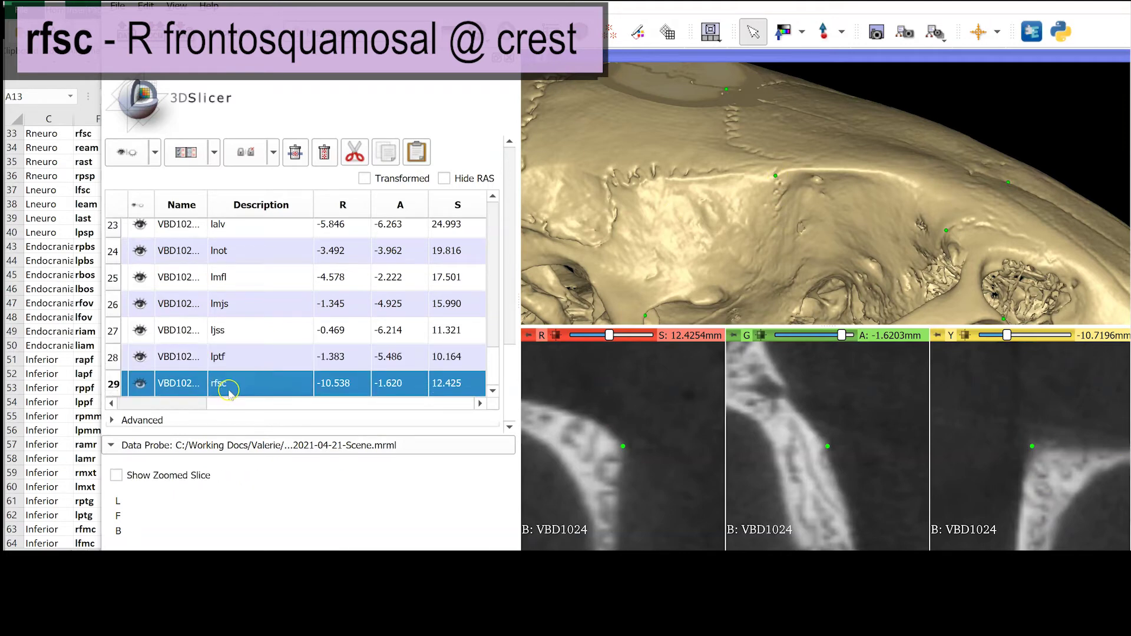
Step: Place a landmark at the right external auditory meatus and adjust it onto the ectotympanic rim in the red slice
{"action": "left_click_drag", "start_coordinate": [623, 281], "coordinate": [835, 221]}
{"action": "left_click", "coordinate": [823, 33]}
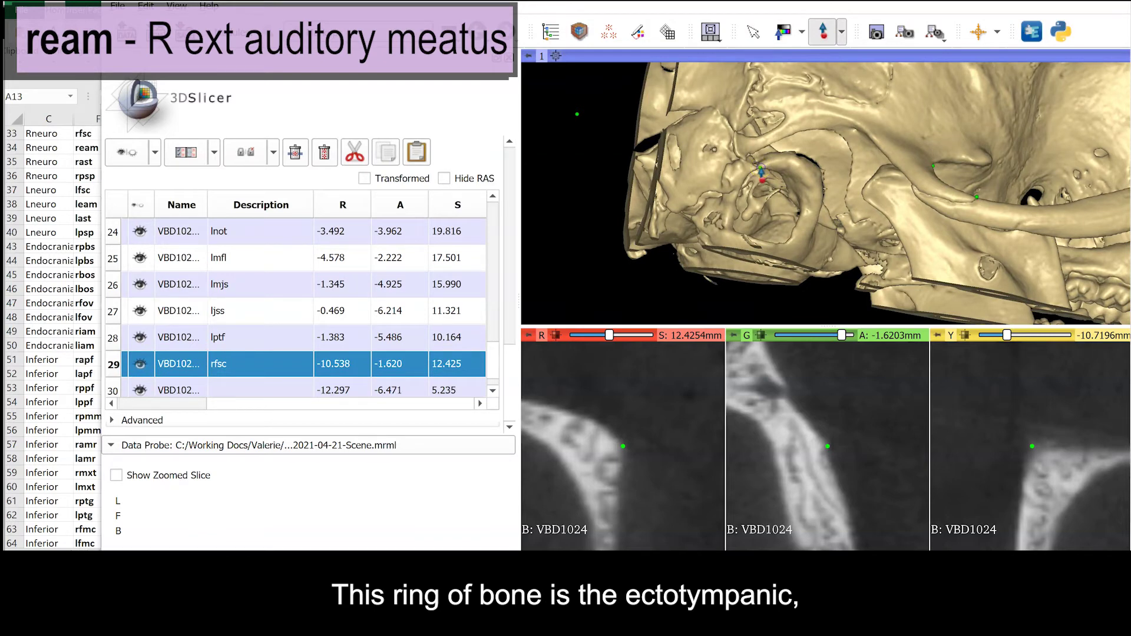
{"action": "left_click", "coordinate": [753, 32]}
{"action": "left_click", "coordinate": [760, 170]}
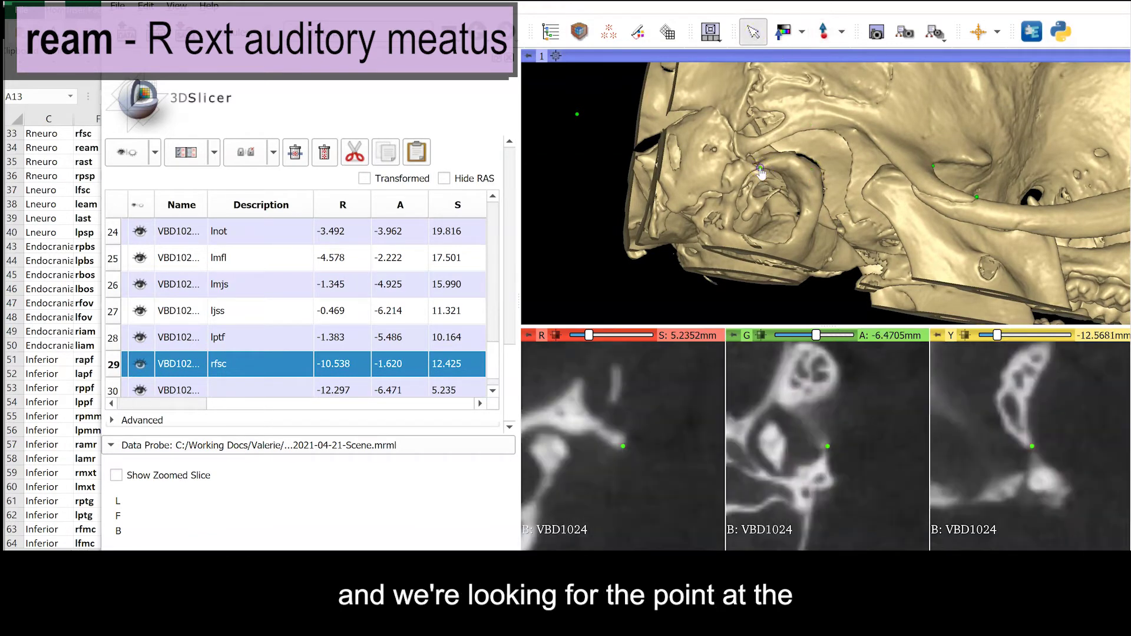
{"action": "left_click", "coordinate": [624, 454]}
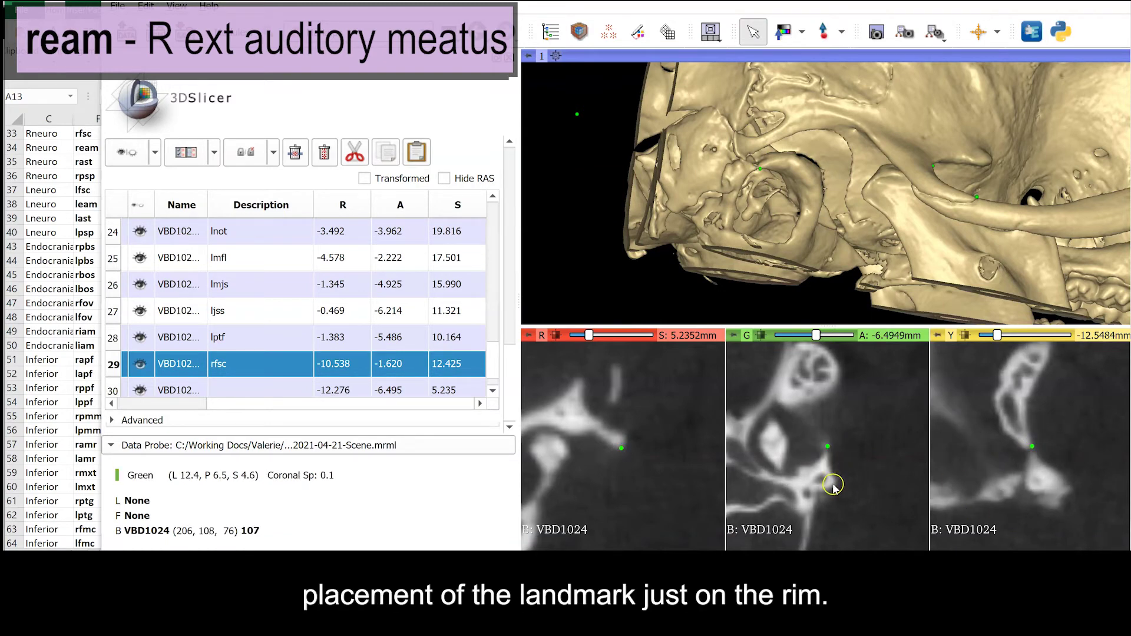
{"action": "left_click_drag", "start_coordinate": [624, 447], "coordinate": [625, 449]}
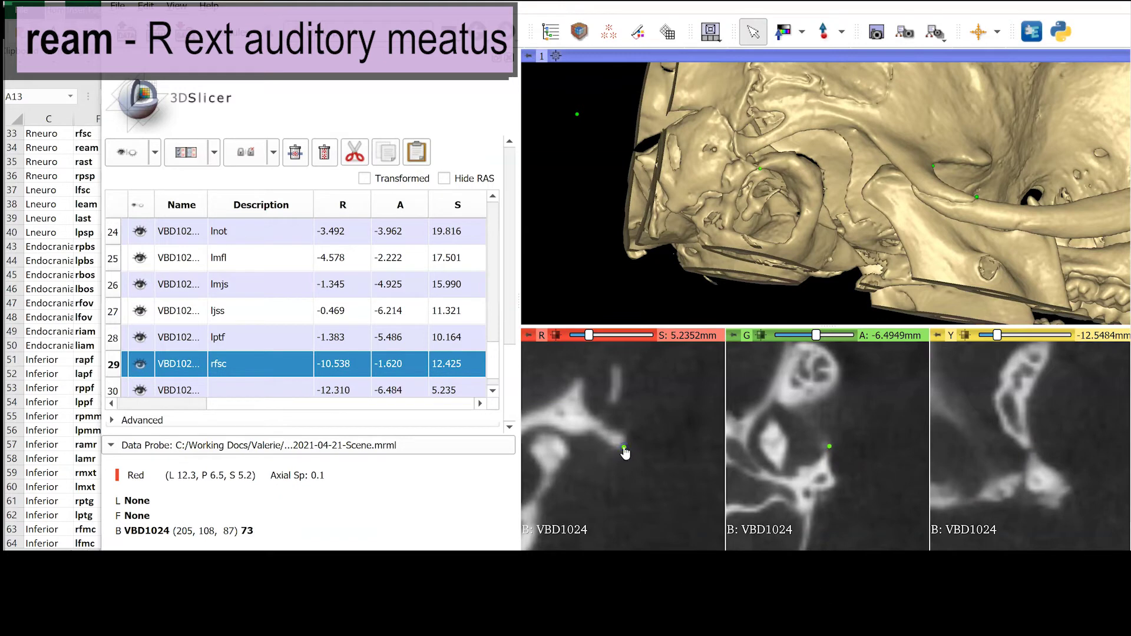
Step: Enter ream as the description of the right external auditory meatus landmark
{"action": "double_click", "coordinate": [242, 391]}
{"action": "type", "text": "r"}
{"action": "key", "text": "Return"}
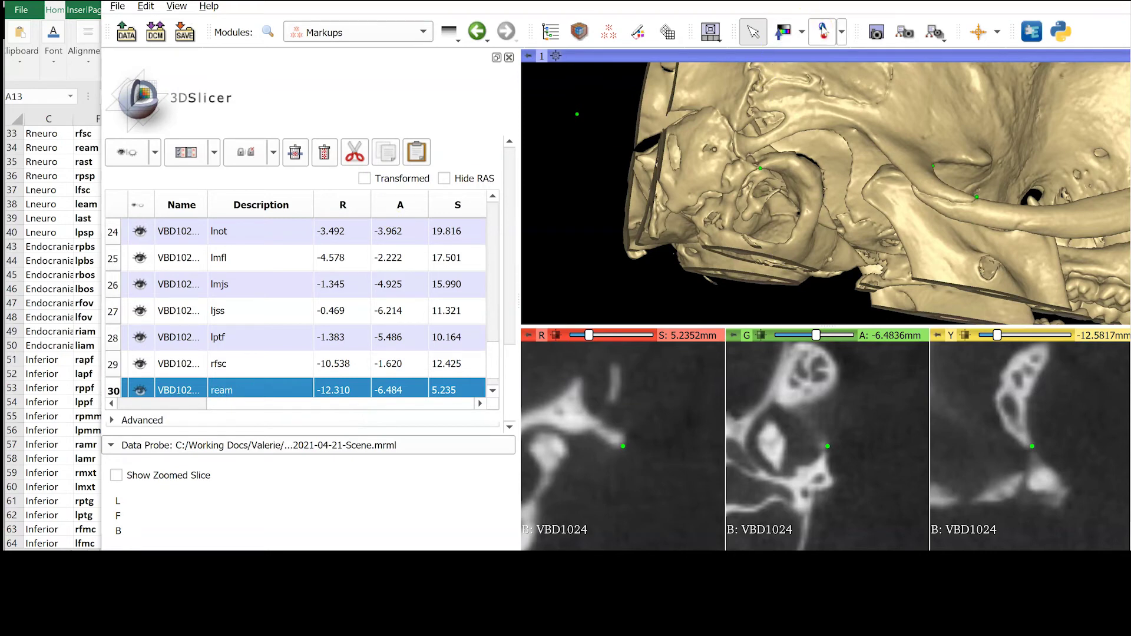
Step: Place a landmark at the right asterion and adjust it onto the outer bone surface in the yellow and green slices
{"action": "left_click", "coordinate": [824, 31]}
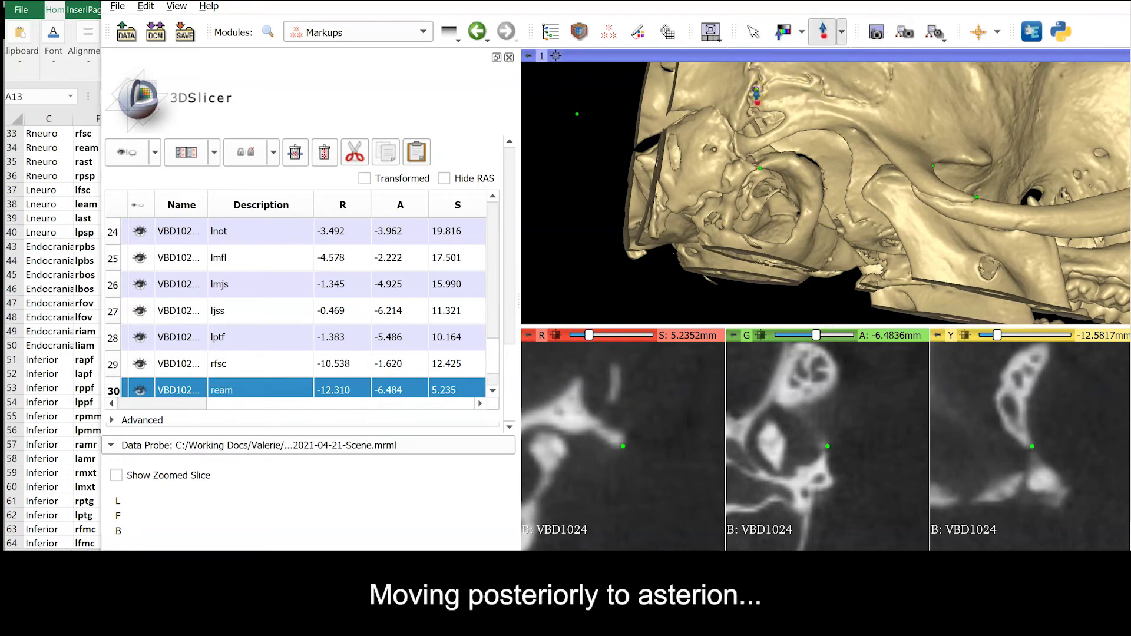
{"action": "left_click", "coordinate": [757, 94]}
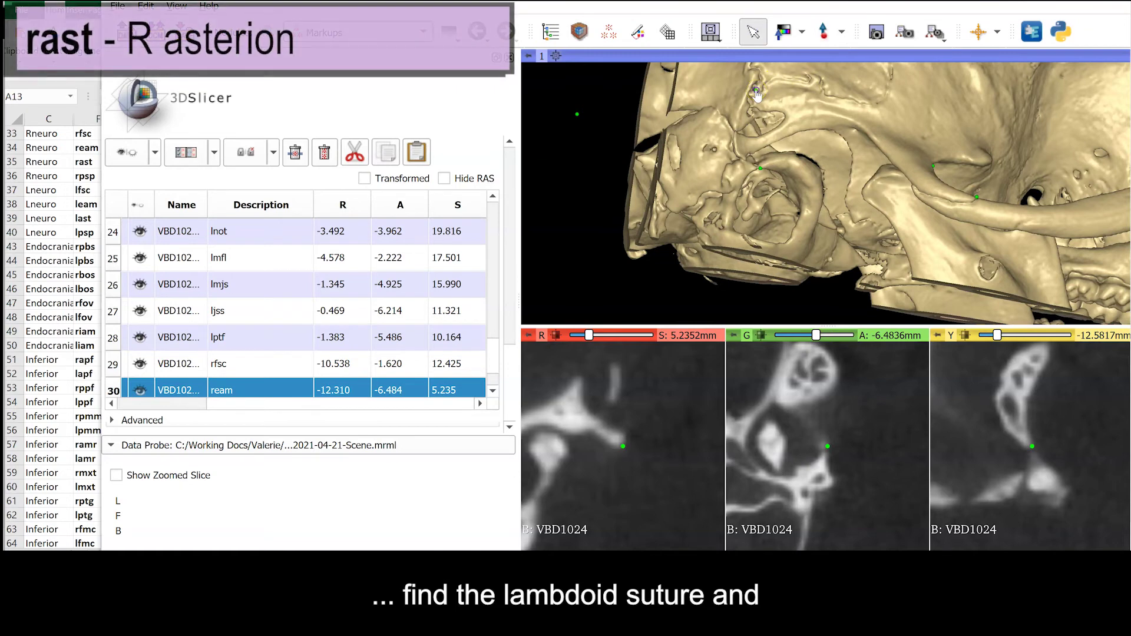
{"action": "left_click", "coordinate": [757, 90]}
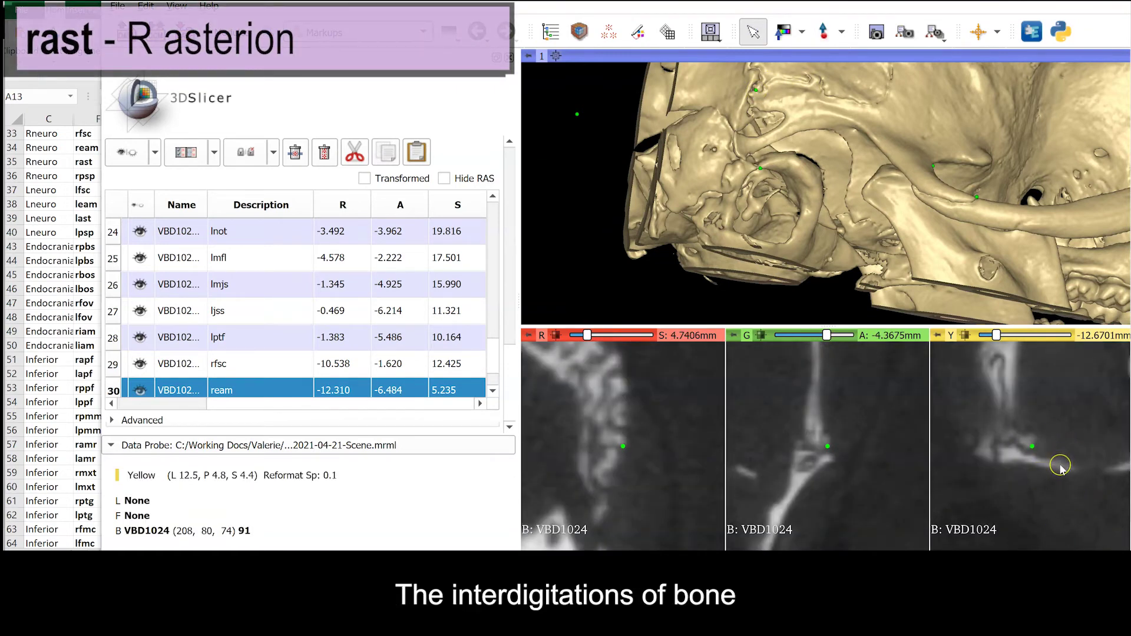
{"action": "scroll", "coordinate": [1061, 467], "scroll_direction": "up", "scroll_amount": 1}
{"action": "scroll", "coordinate": [1033, 452], "scroll_direction": "down", "scroll_amount": 1}
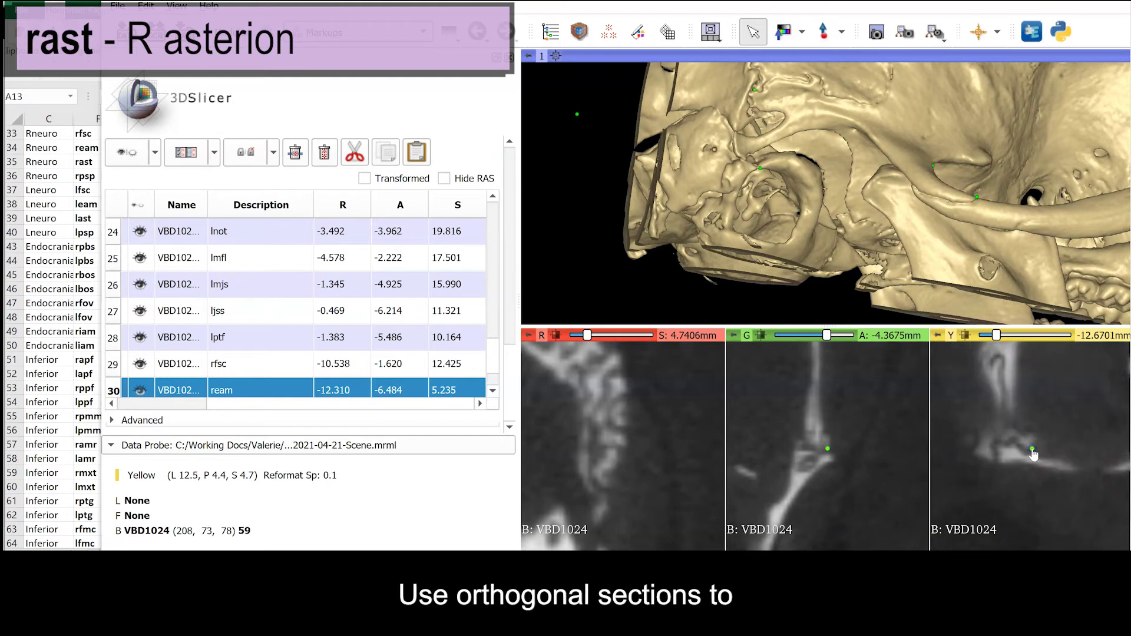
{"action": "left_click", "coordinate": [830, 451]}
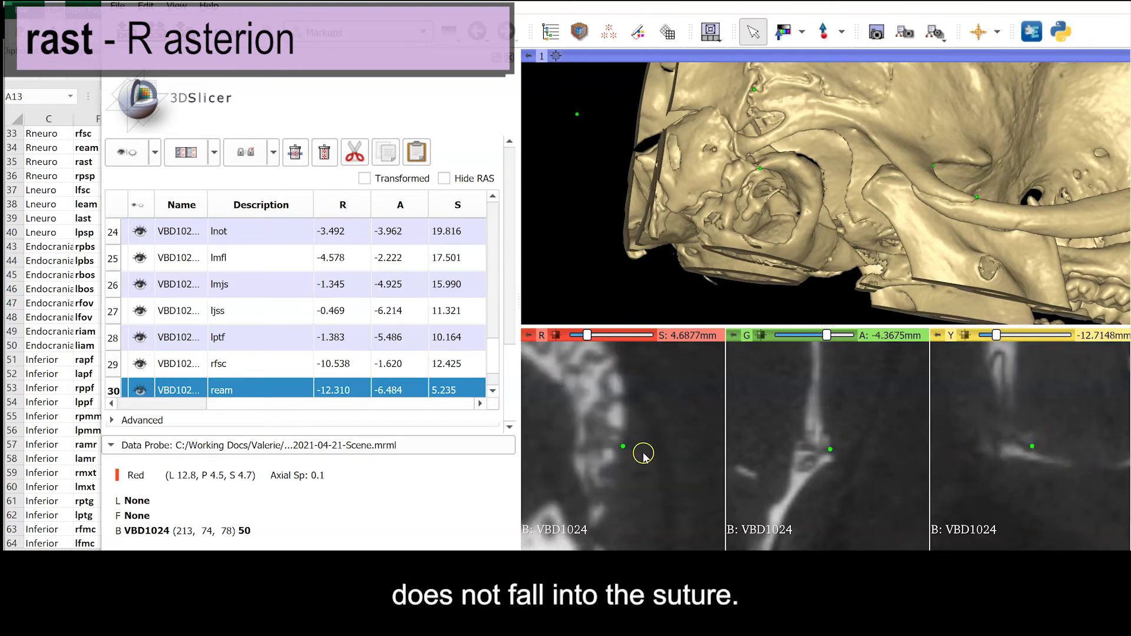
Step: Enter rast as the description of the right asterion landmark
{"action": "scroll", "coordinate": [231, 386], "scroll_direction": "down", "scroll_amount": 1}
{"action": "type", "text": "rast"}
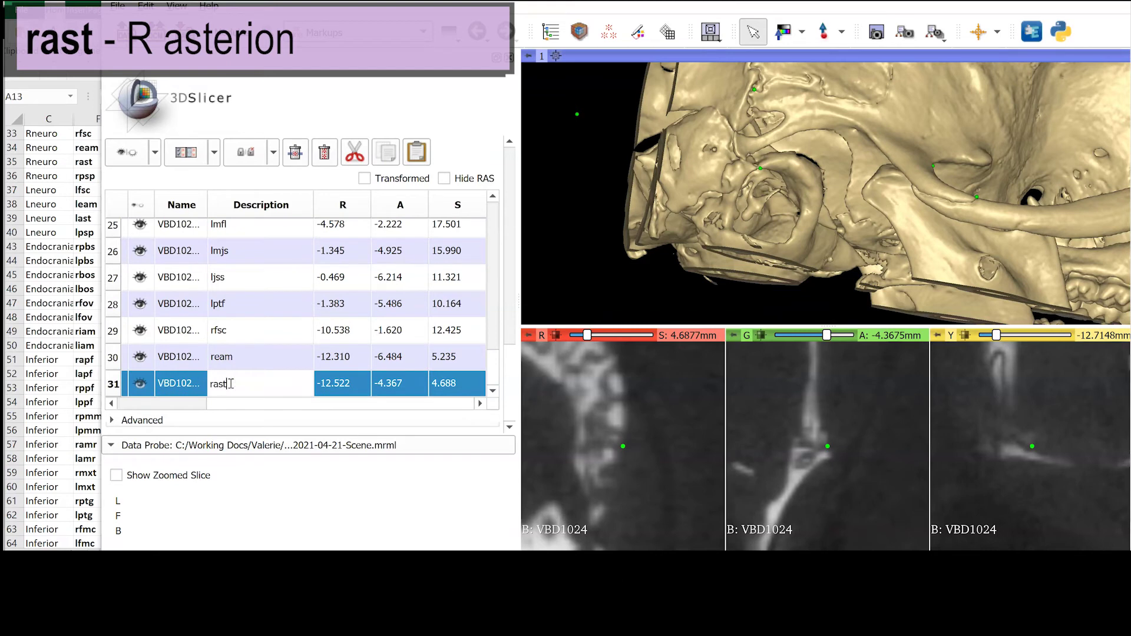
{"action": "key", "text": "Return"}
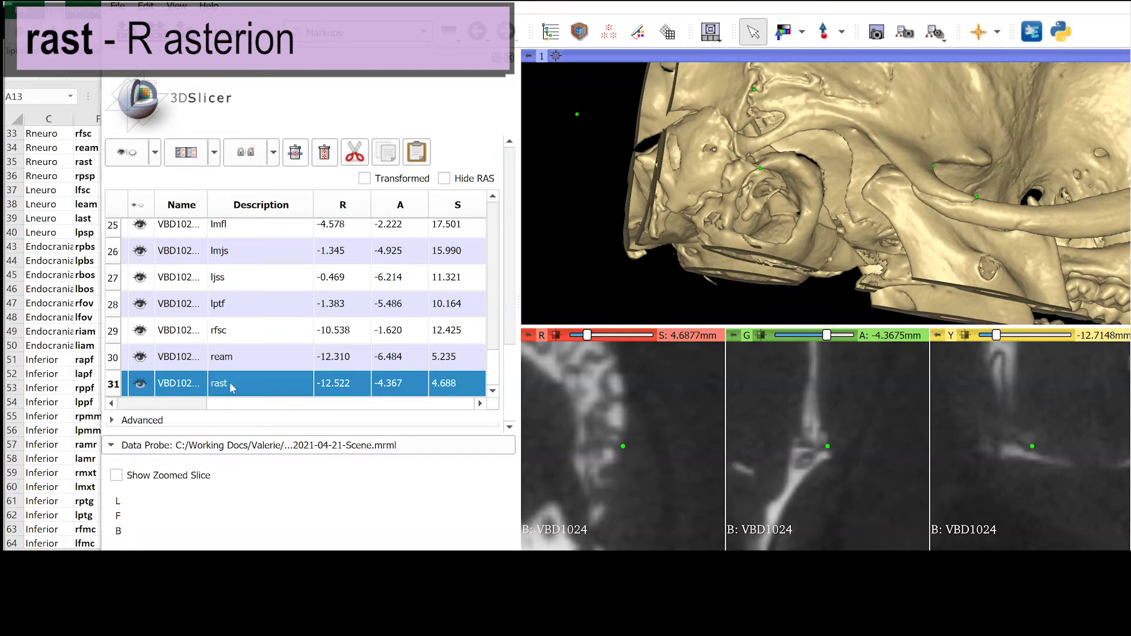
Step: Place a landmark at the superior-posterior corner of the right posterior squamosal process and align it with the bone in the slice views
{"action": "left_click", "coordinate": [738, 132]}
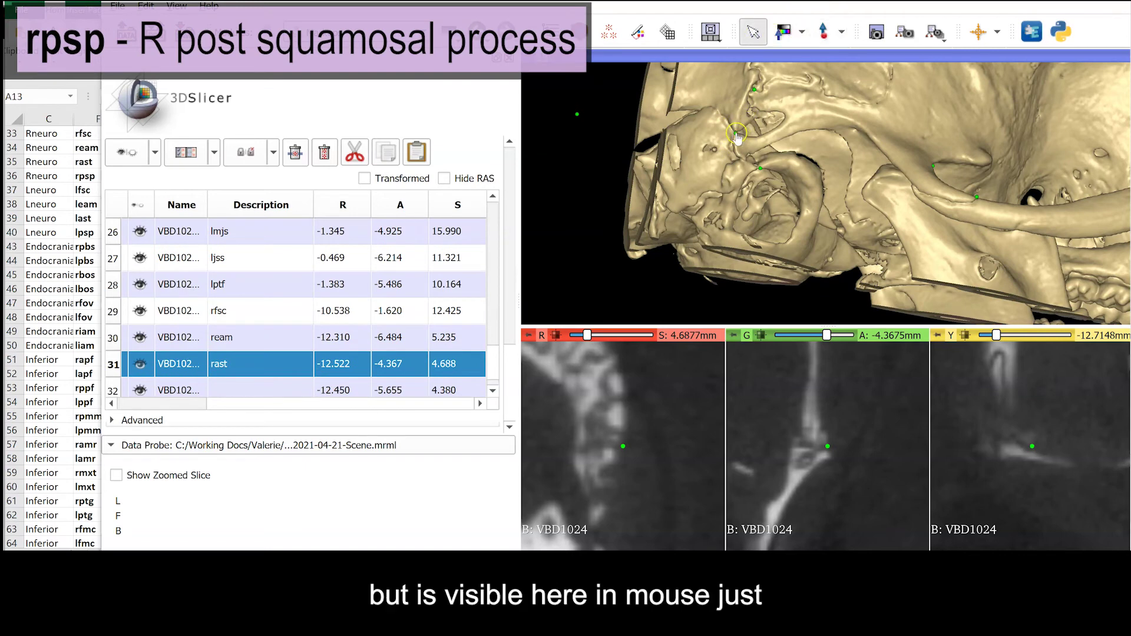
{"action": "left_click", "coordinate": [736, 135]}
{"action": "left_click_drag", "start_coordinate": [828, 448], "coordinate": [828, 448]}
{"action": "left_click", "coordinate": [827, 449]}
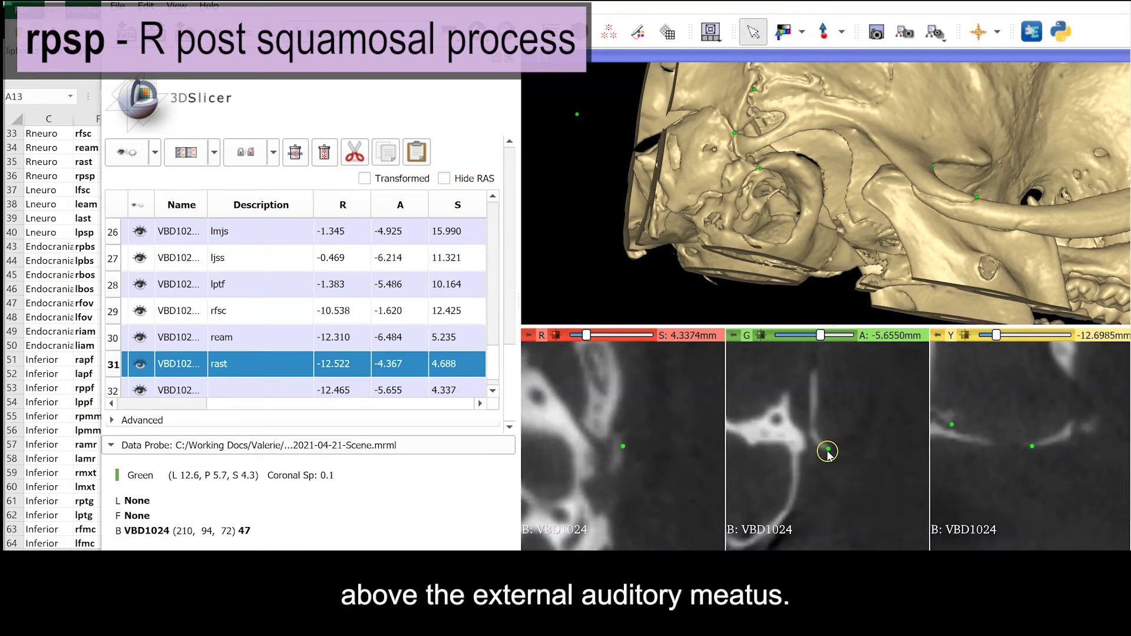
{"action": "left_click", "coordinate": [623, 449]}
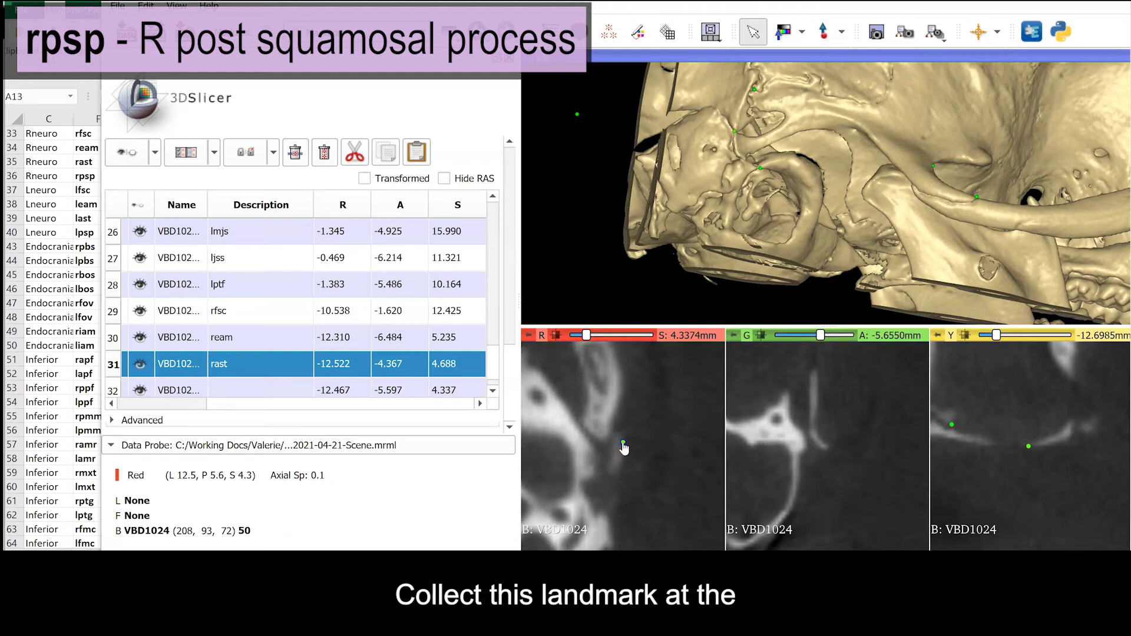
{"action": "left_click", "coordinate": [1029, 450]}
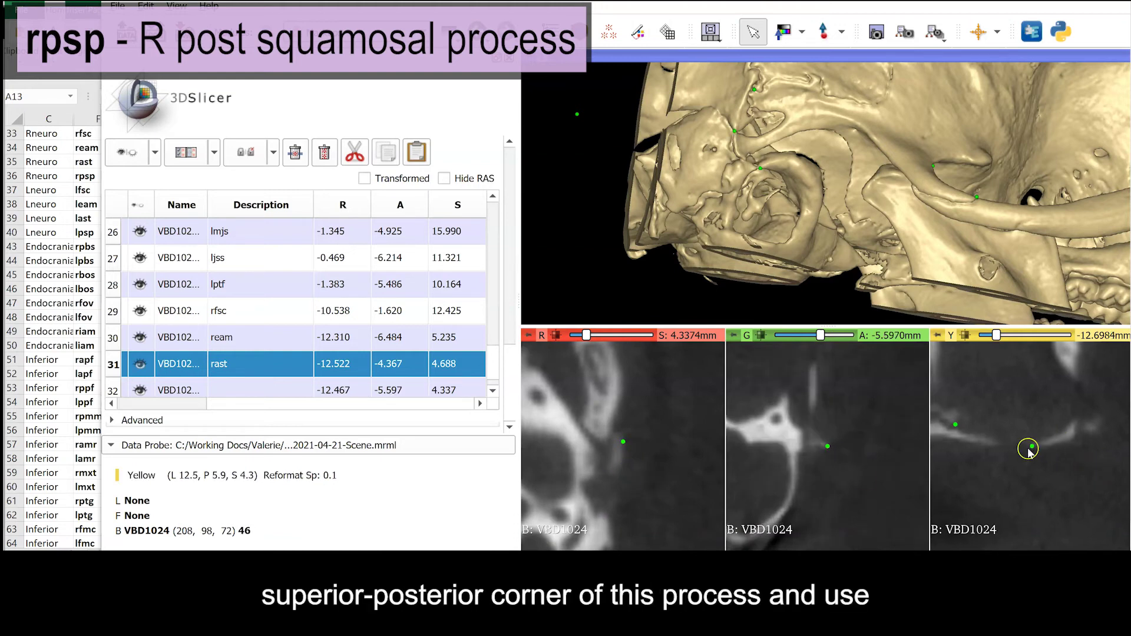
Step: Enter rpsp as the description of the right posterior squamosal process landmark
{"action": "double_click", "coordinate": [234, 390]}
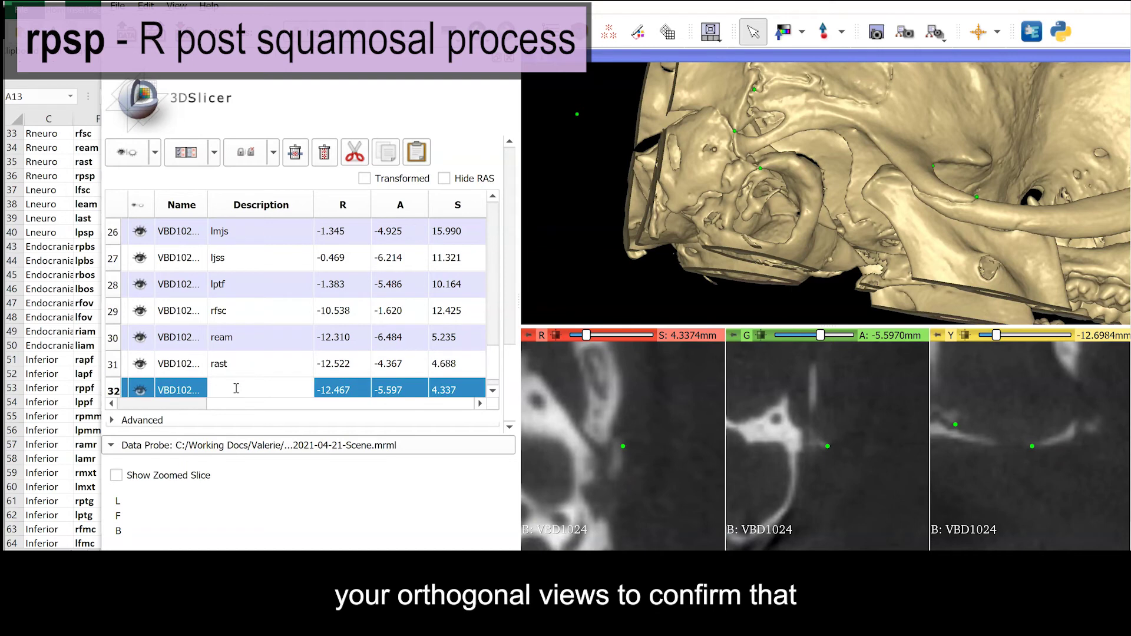
{"action": "type", "text": "rpsp"}
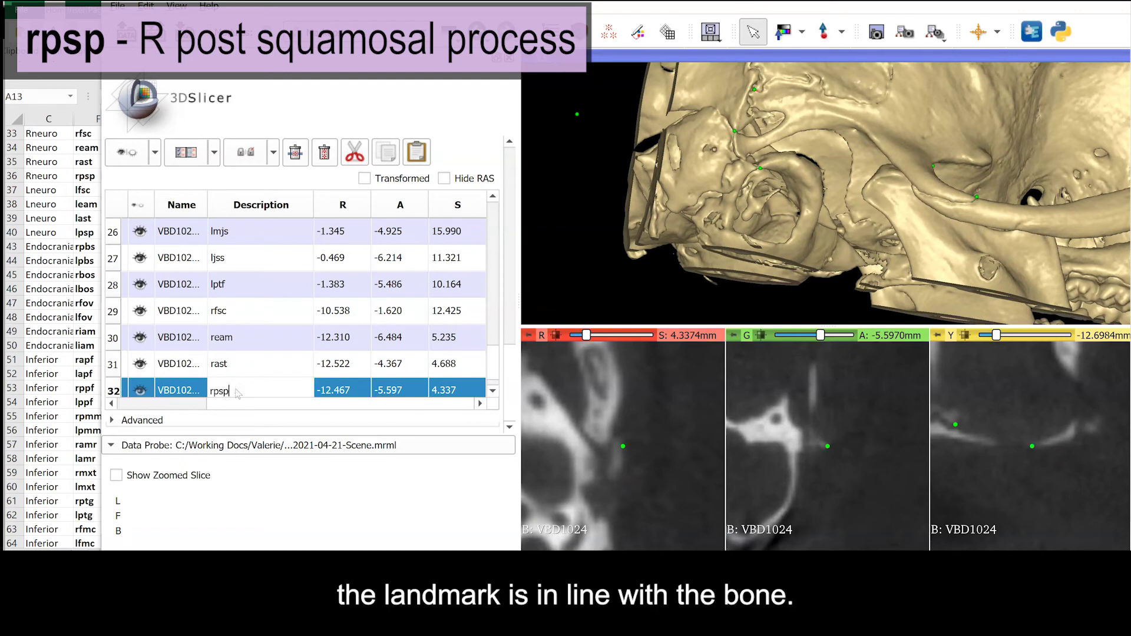
{"action": "key", "text": "Return"}
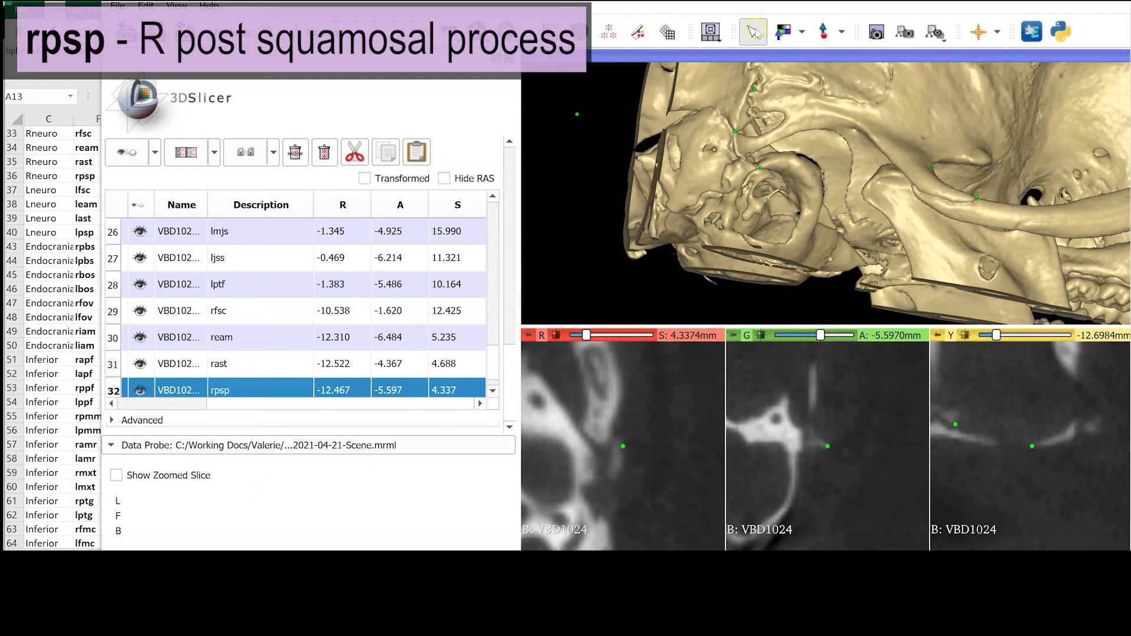
Step: Place a landmark where the left frontosquamosal suture projects onto the temporal crest and centre the slice views on it
{"action": "left_click_drag", "start_coordinate": [795, 177], "coordinate": [834, 250]}
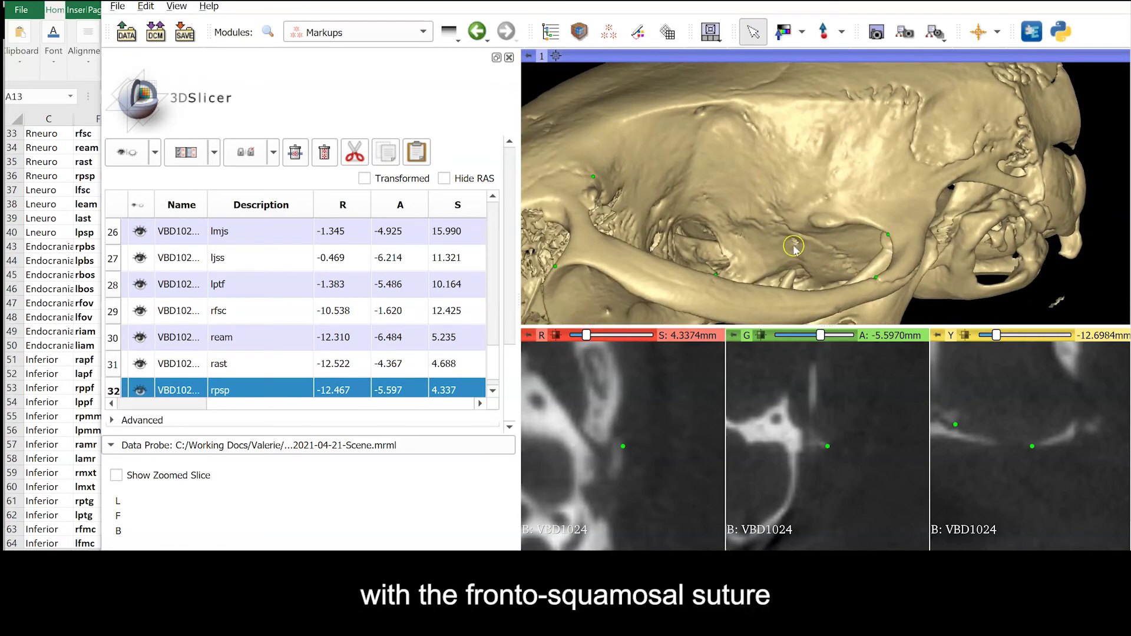
{"action": "left_click", "coordinate": [823, 27]}
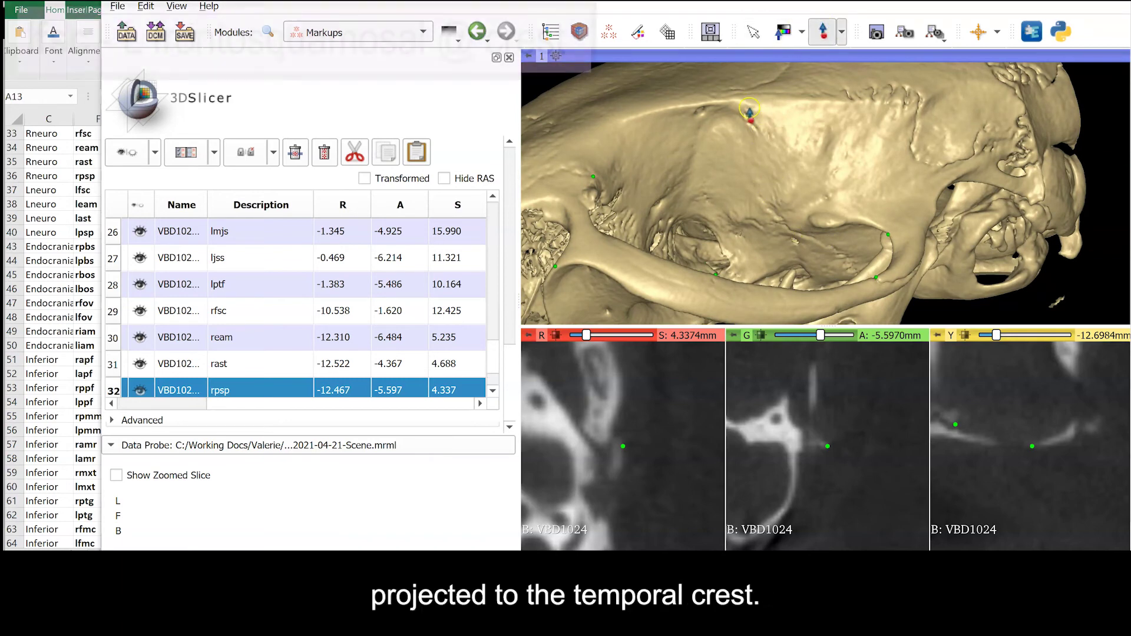
{"action": "left_click", "coordinate": [751, 106]}
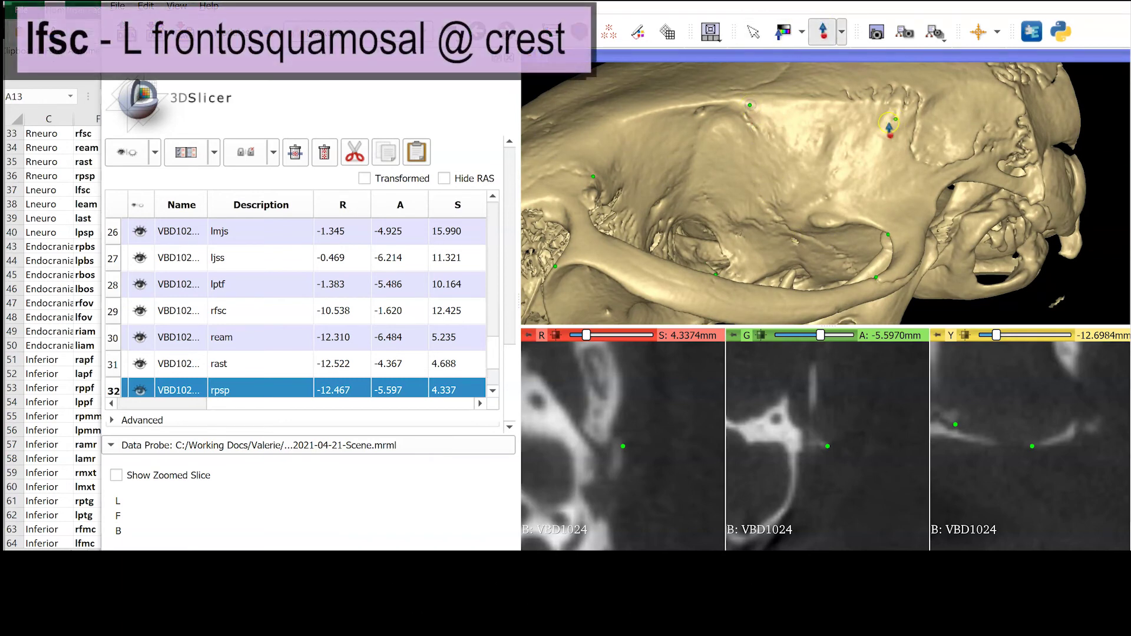
{"action": "left_click", "coordinate": [753, 30]}
{"action": "left_click", "coordinate": [751, 106]}
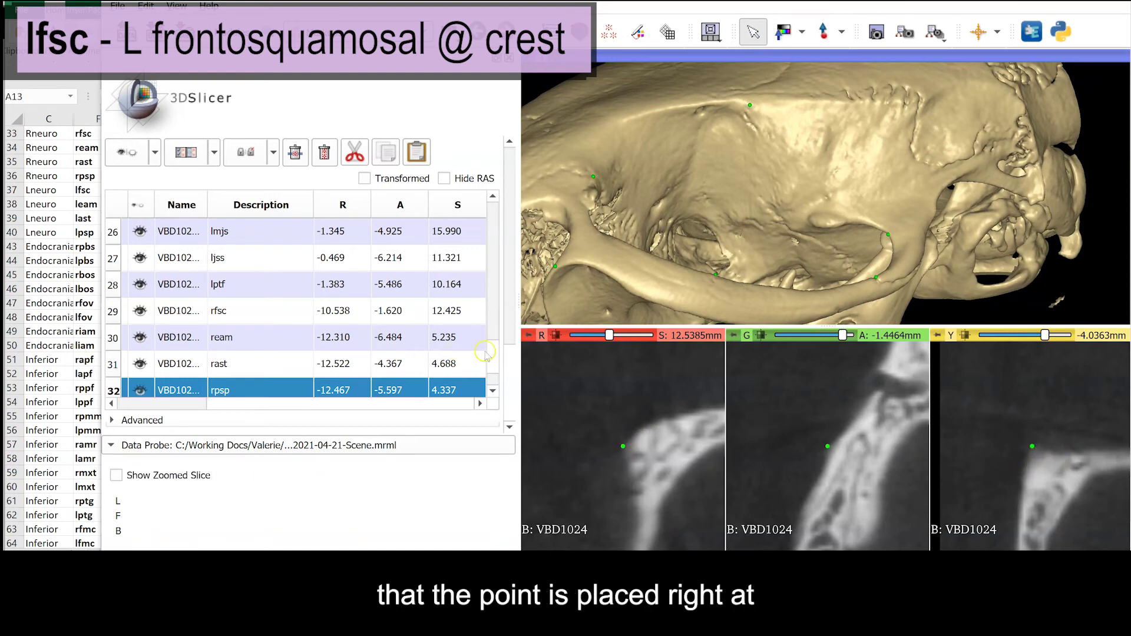
Step: Label the left frontosquamosal landmark with the description lfsc
{"action": "scroll", "coordinate": [494, 377], "scroll_direction": "down", "scroll_amount": 1}
{"action": "double_click", "coordinate": [242, 383]}
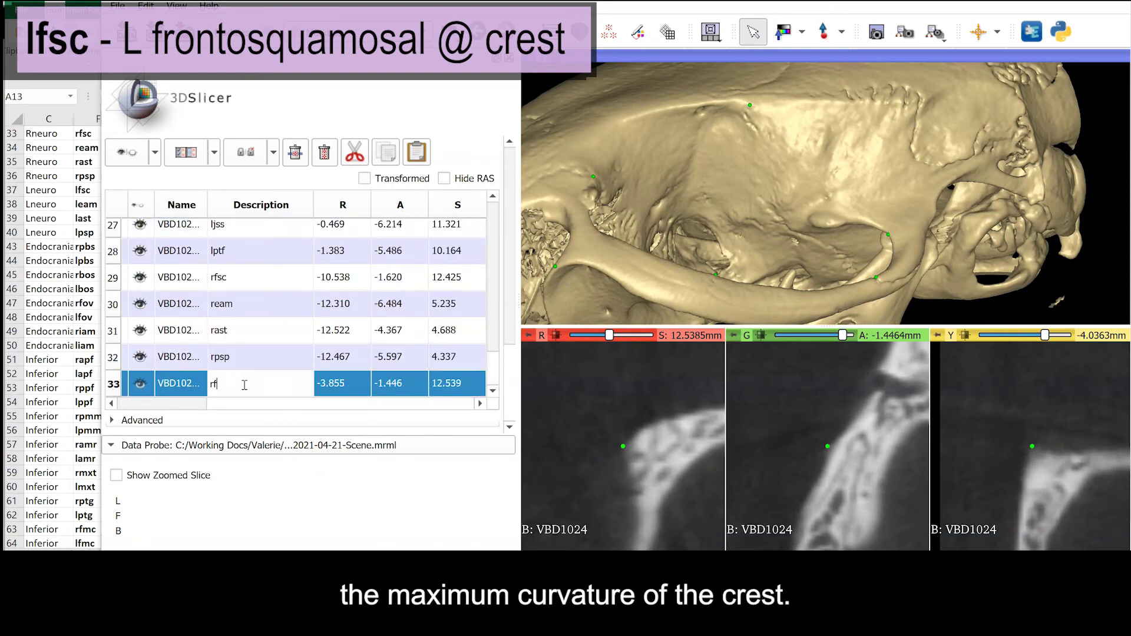
{"action": "type", "text": "rfsc"}
{"action": "key", "text": "Return"}
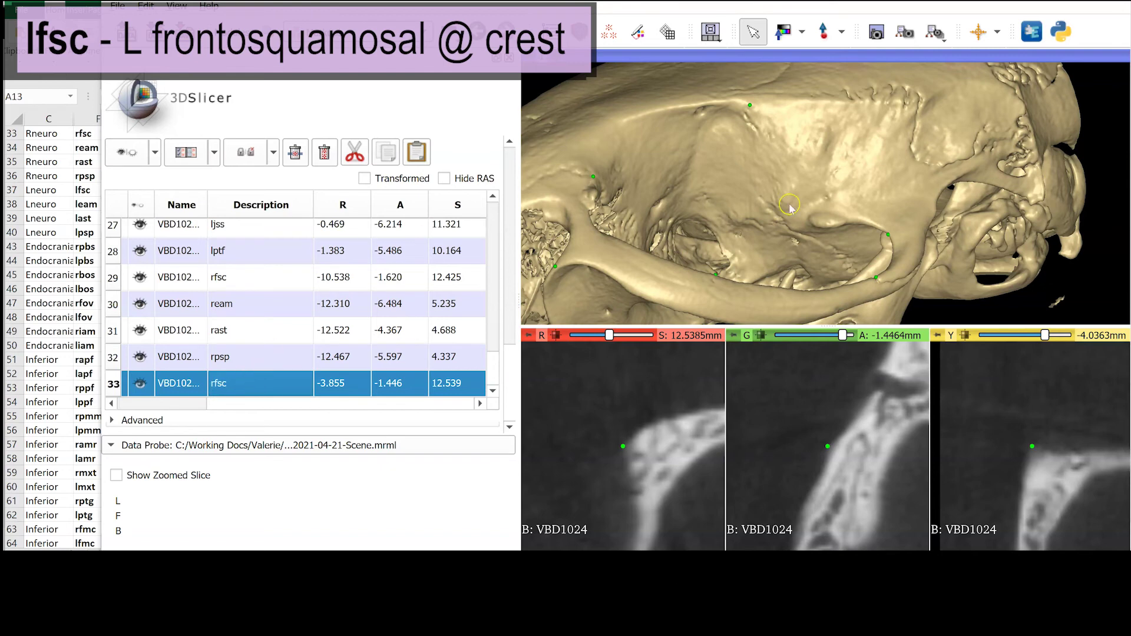
{"action": "double_click", "coordinate": [216, 384]}
{"action": "key", "text": "Delete"}
{"action": "type", "text": "l"}
{"action": "key", "text": "Return"}
Step: Place a landmark at the caudal end of the left ectotympanic's superior arm and adjust it onto the bone margin
{"action": "left_click_drag", "start_coordinate": [899, 280], "coordinate": [798, 261]}
{"action": "left_click", "coordinate": [823, 31]}
{"action": "left_click", "coordinate": [909, 179]}
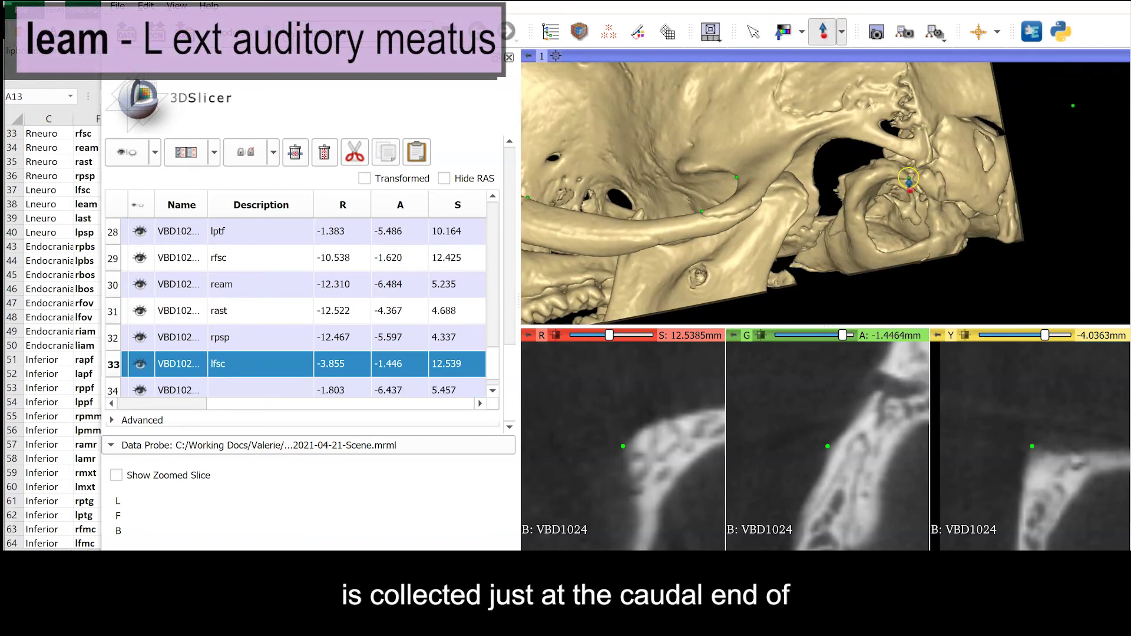
{"action": "left_click", "coordinate": [908, 179]}
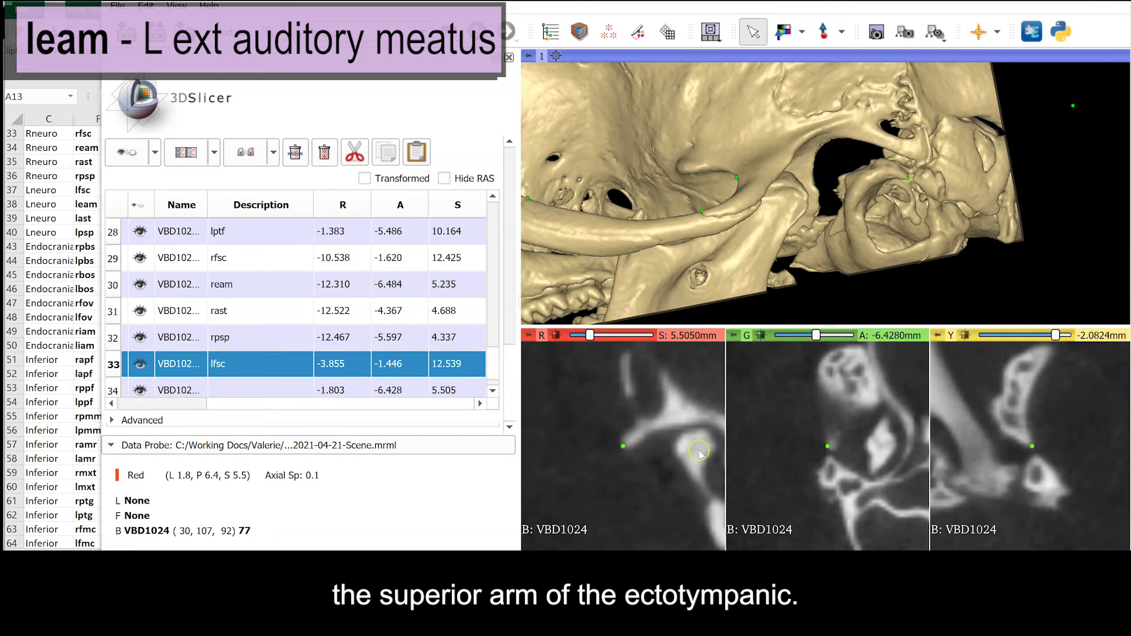
Step: Enter ream as the description of the left external auditory meatus landmark
{"action": "double_click", "coordinate": [239, 388]}
{"action": "type", "text": "ream"}
{"action": "key", "text": "Return"}
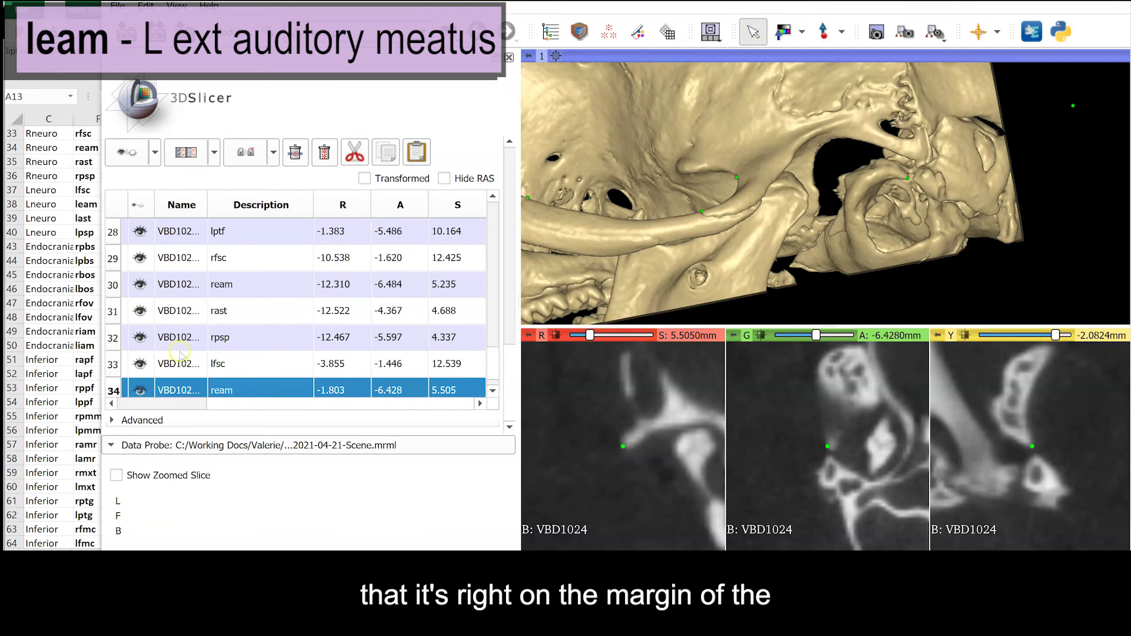
Step: Correct the description of the left external auditory meatus landmark to leam
{"action": "double_click", "coordinate": [216, 391]}
{"action": "key", "text": "Delete"}
{"action": "type", "text": "l"}
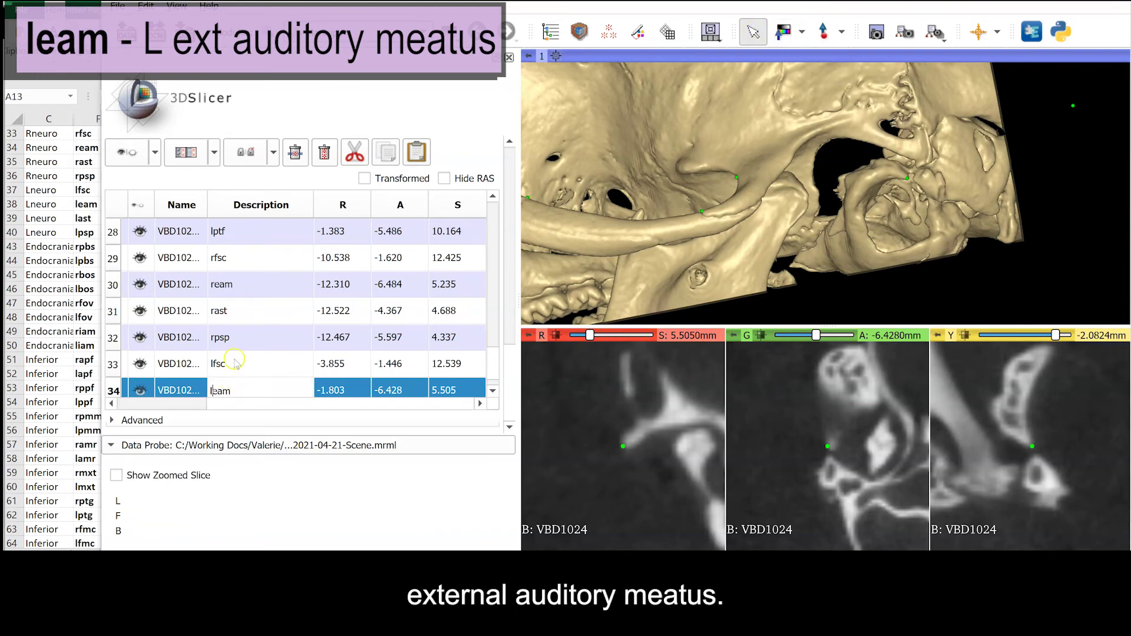
{"action": "key", "text": "Return"}
Step: Place a landmark at the left asterion on the 3D skull and check the suture interdigitation around it in the sagittal slices
{"action": "left_click_drag", "start_coordinate": [904, 260], "coordinate": [868, 173]}
{"action": "left_click_drag", "start_coordinate": [743, 219], "coordinate": [743, 208]}
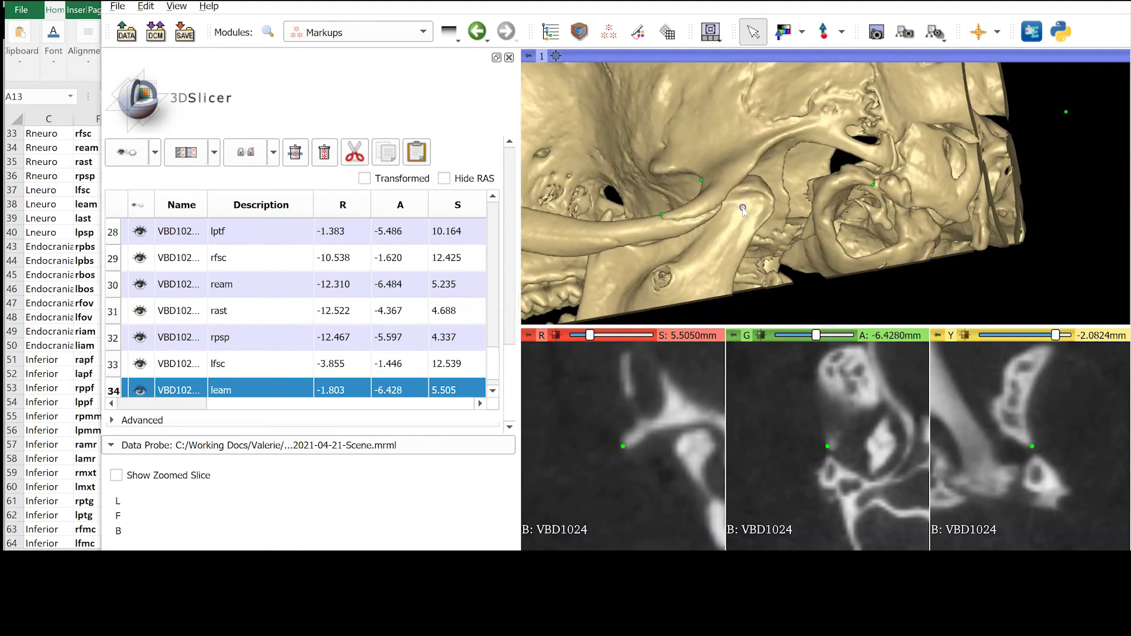
{"action": "scroll", "coordinate": [853, 183], "scroll_direction": "up", "scroll_amount": 2}
{"action": "key", "text": "shift"}
{"action": "left_click_drag", "start_coordinate": [876, 155], "coordinate": [755, 186]}
{"action": "left_click", "coordinate": [852, 122]}
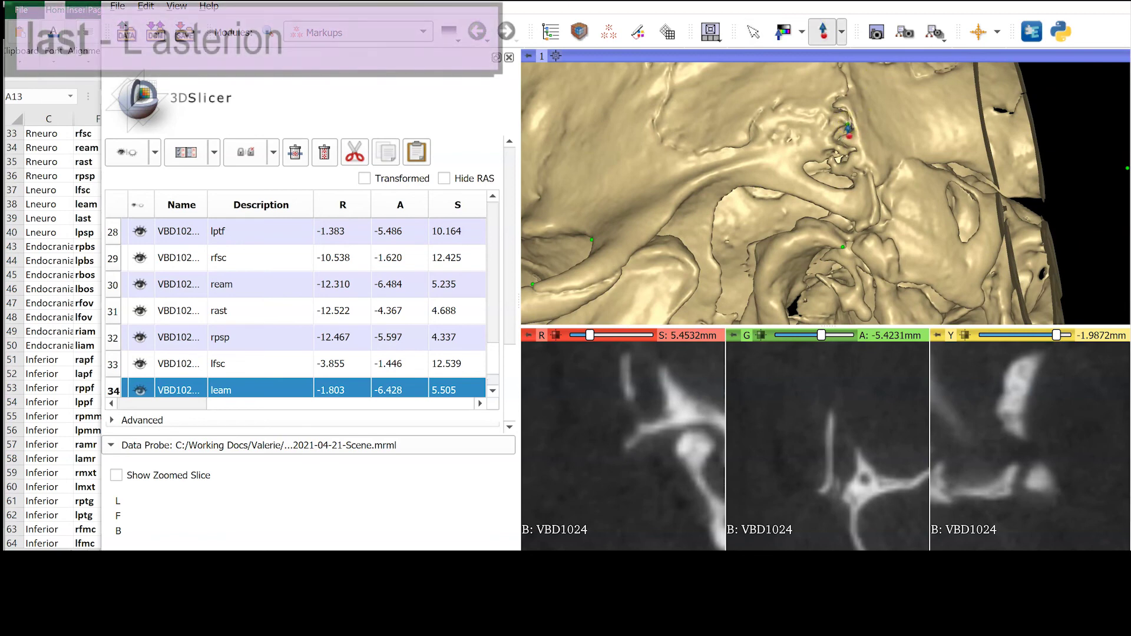
{"action": "left_click", "coordinate": [848, 127]}
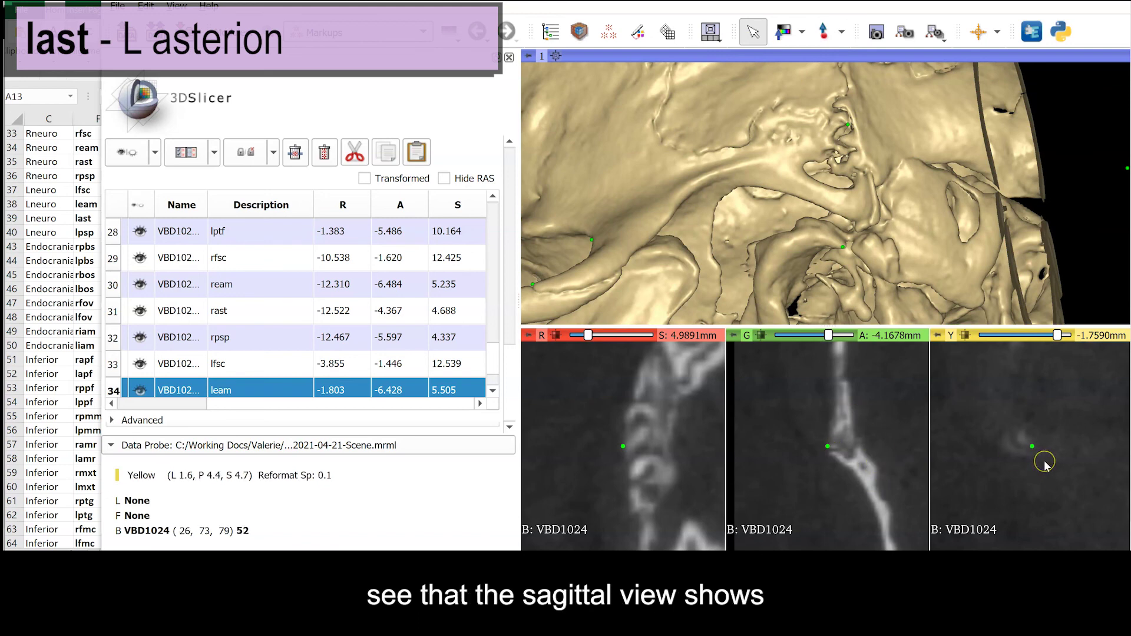
{"action": "scroll", "coordinate": [1037, 458], "scroll_direction": "down", "scroll_amount": 1}
{"action": "scroll", "coordinate": [1037, 458], "scroll_direction": "up", "scroll_amount": 2}
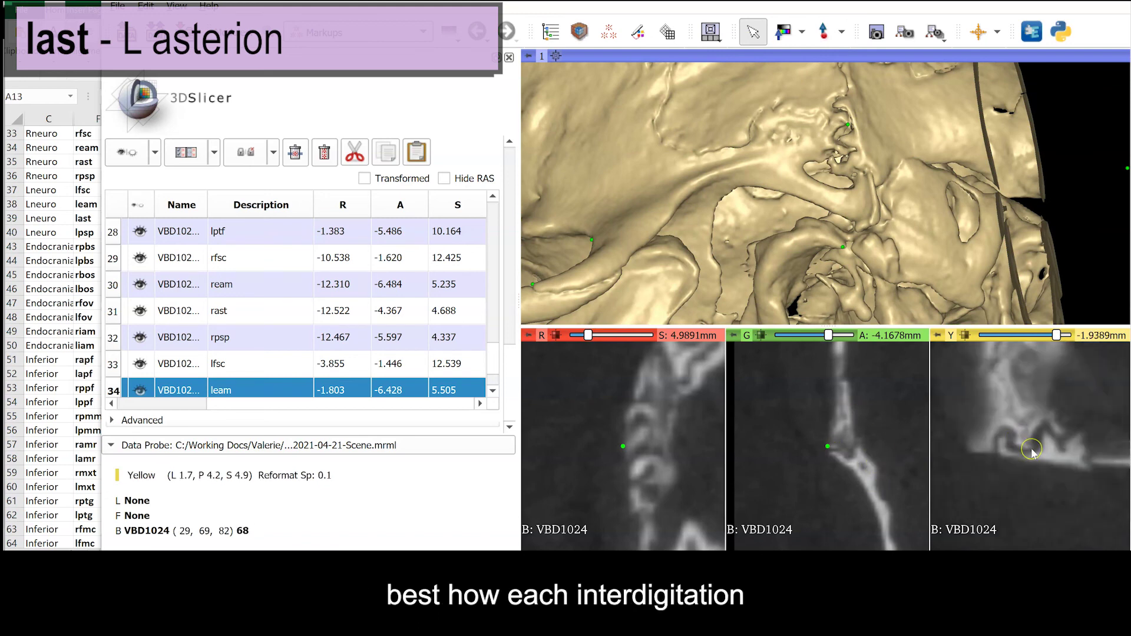
{"action": "scroll", "coordinate": [1032, 453], "scroll_direction": "up", "scroll_amount": 1}
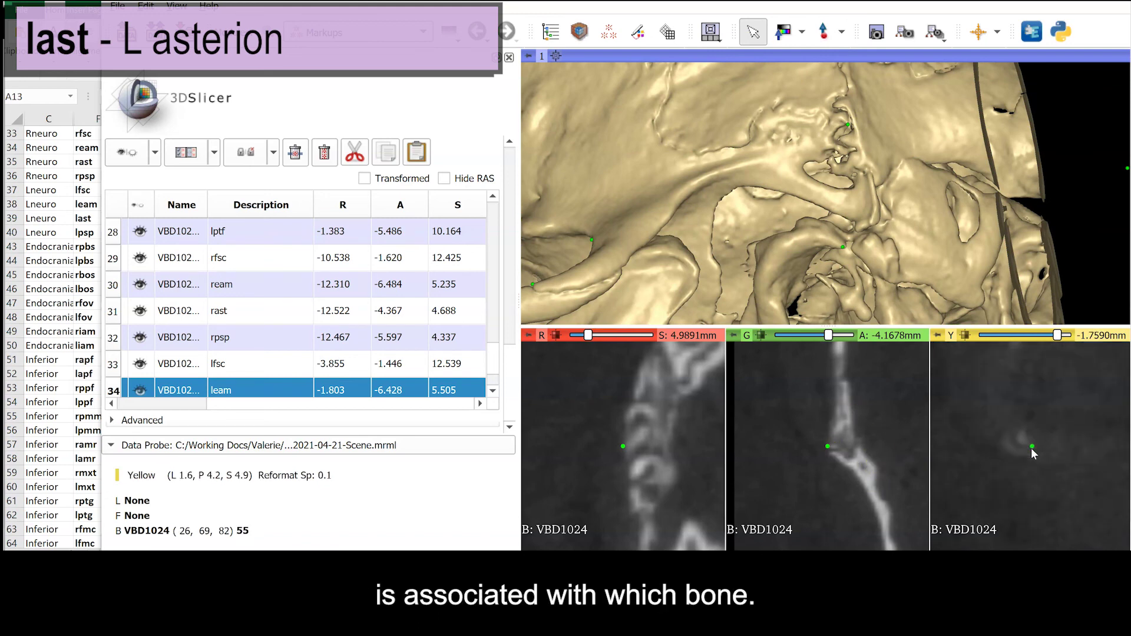
Step: Label the left asterion landmark with the description last
{"action": "left_click", "coordinate": [229, 411]}
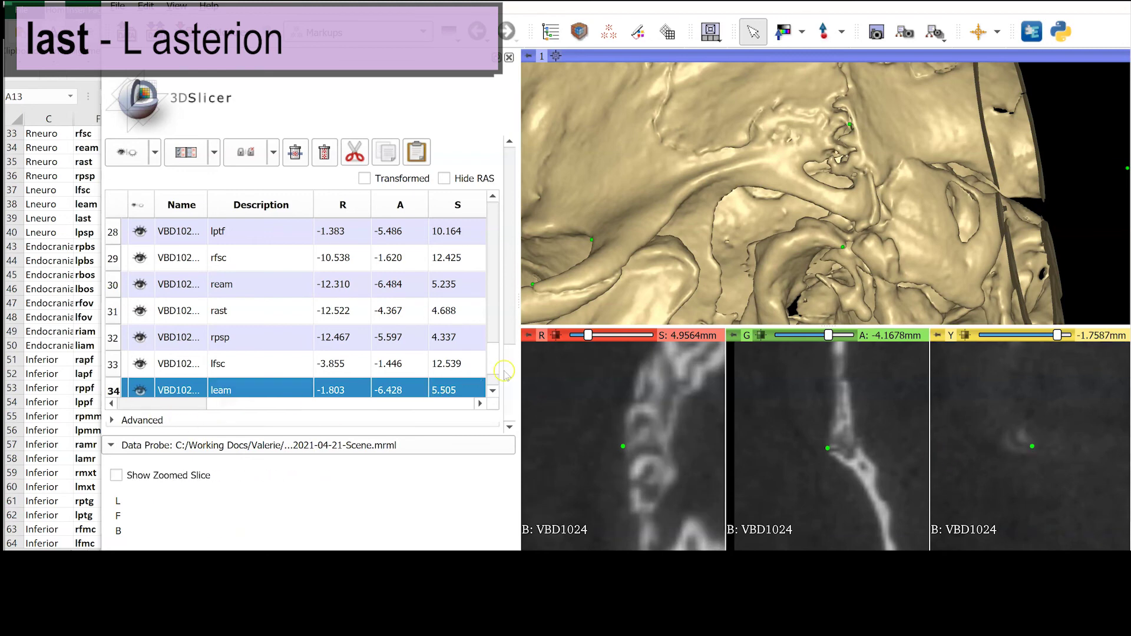
{"action": "left_click", "coordinate": [493, 390]}
{"action": "double_click", "coordinate": [251, 384]}
{"action": "type", "text": "last"}
{"action": "key", "text": "Return"}
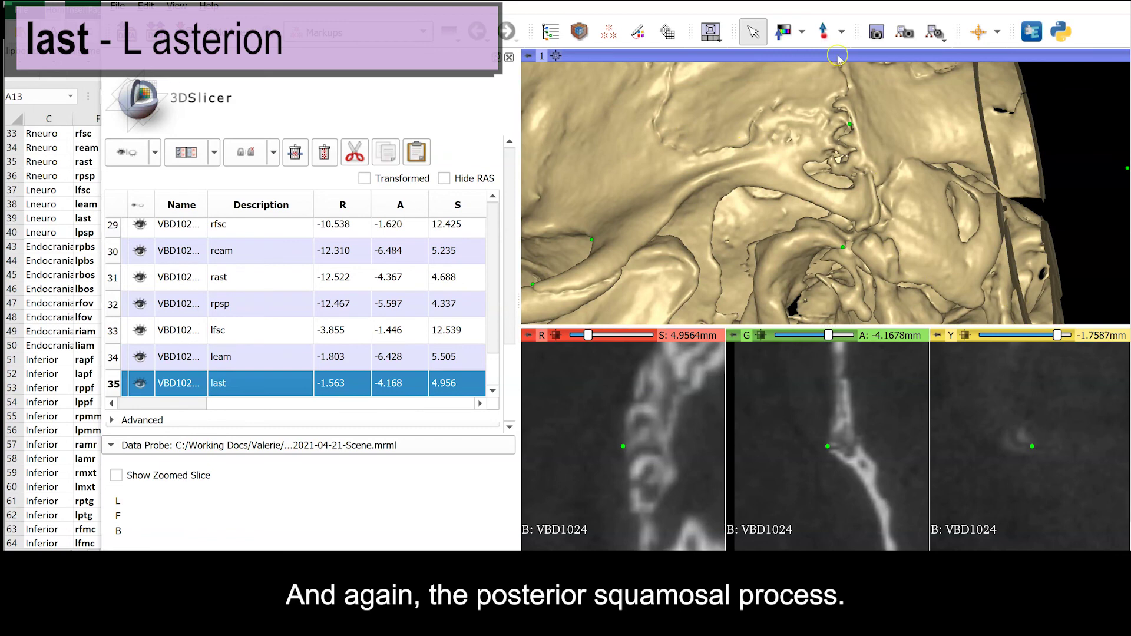